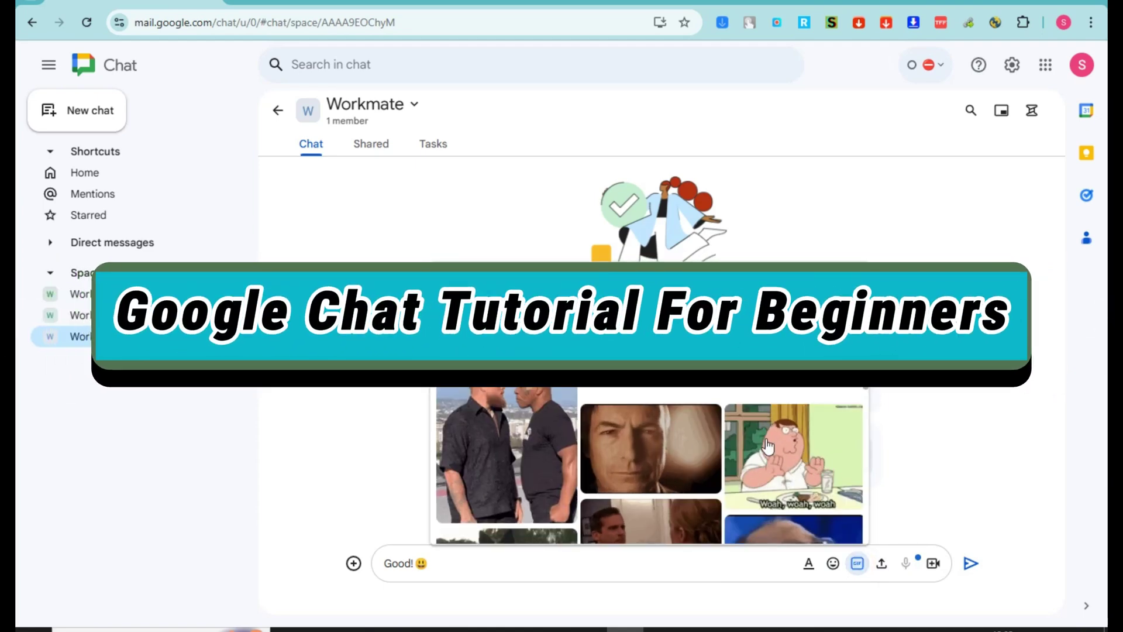
Return to the Google Chat Home welcome page from the left sidebar
left_click(612, 449)
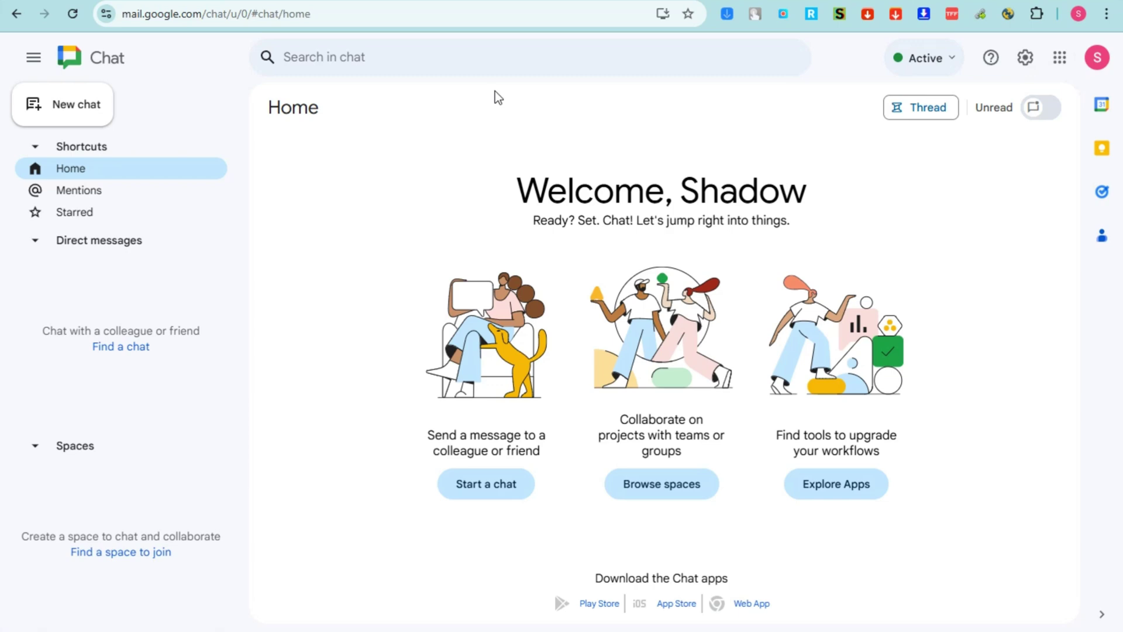
Collapse and re-expand the navigation sidebar, then start a new chat
left_click(30, 59)
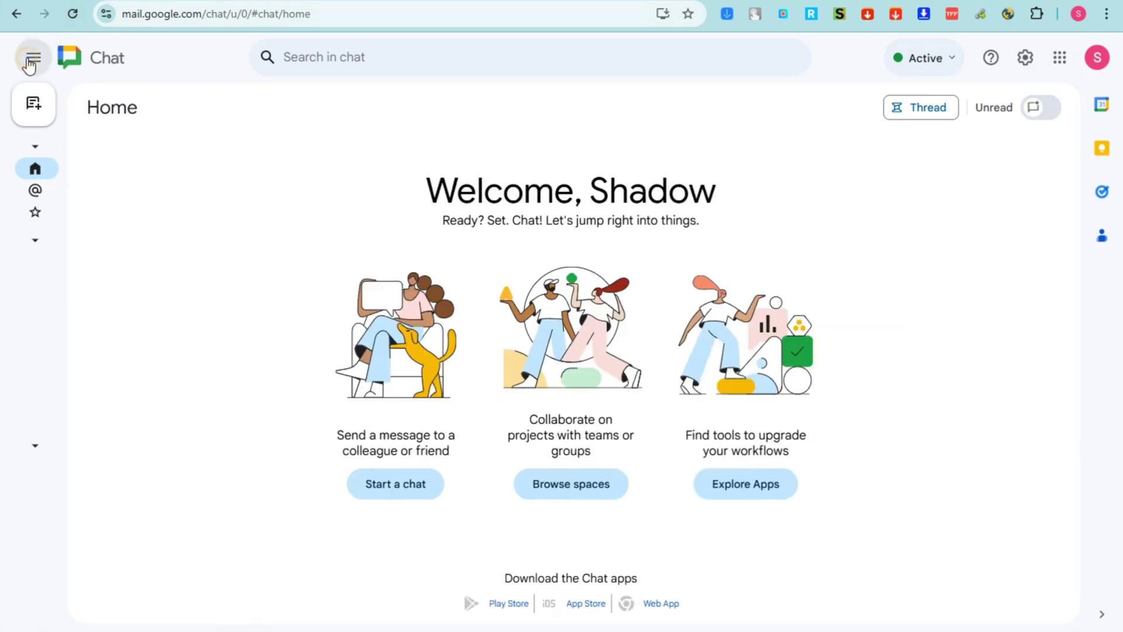
left_click(29, 61)
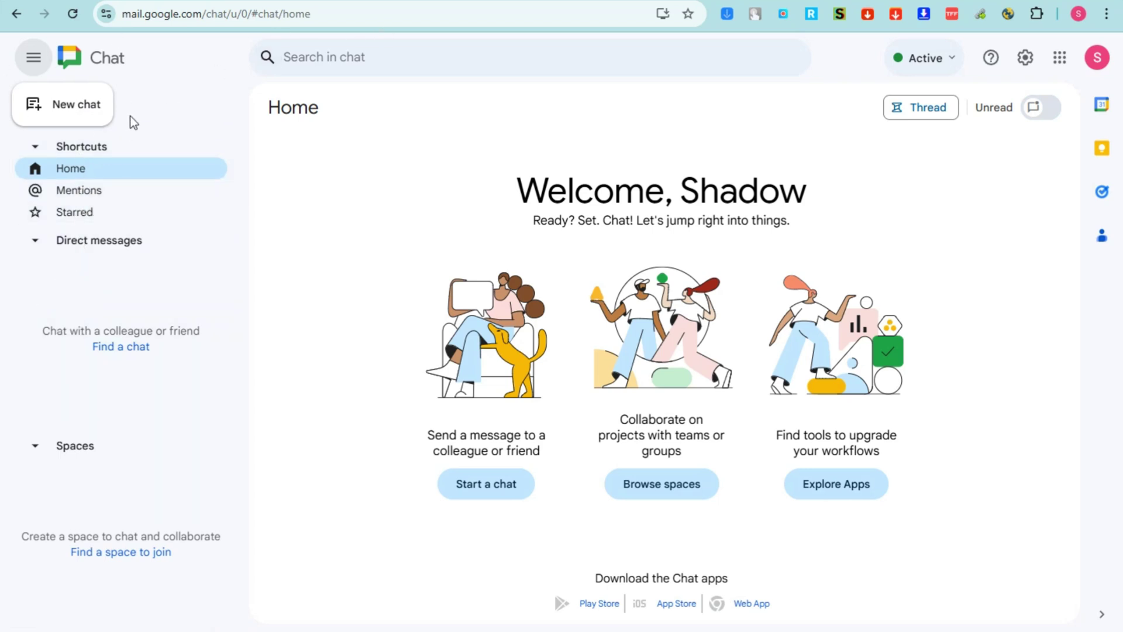
left_click(75, 112)
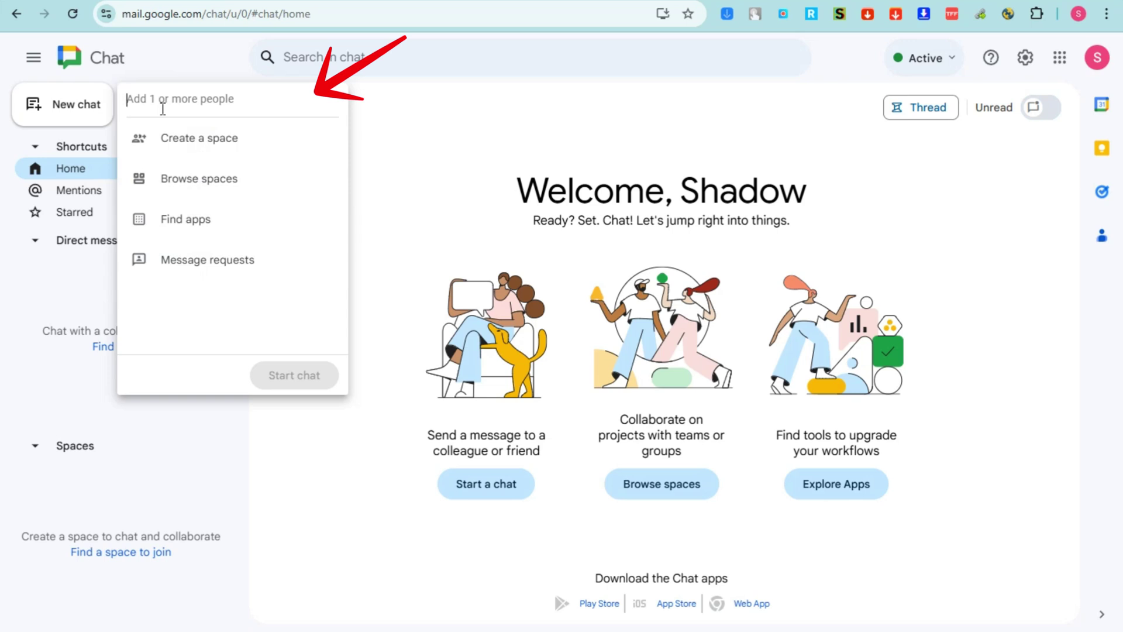
Add two contacts by name and e-mail address and start a group chat with them
type("Ellie")
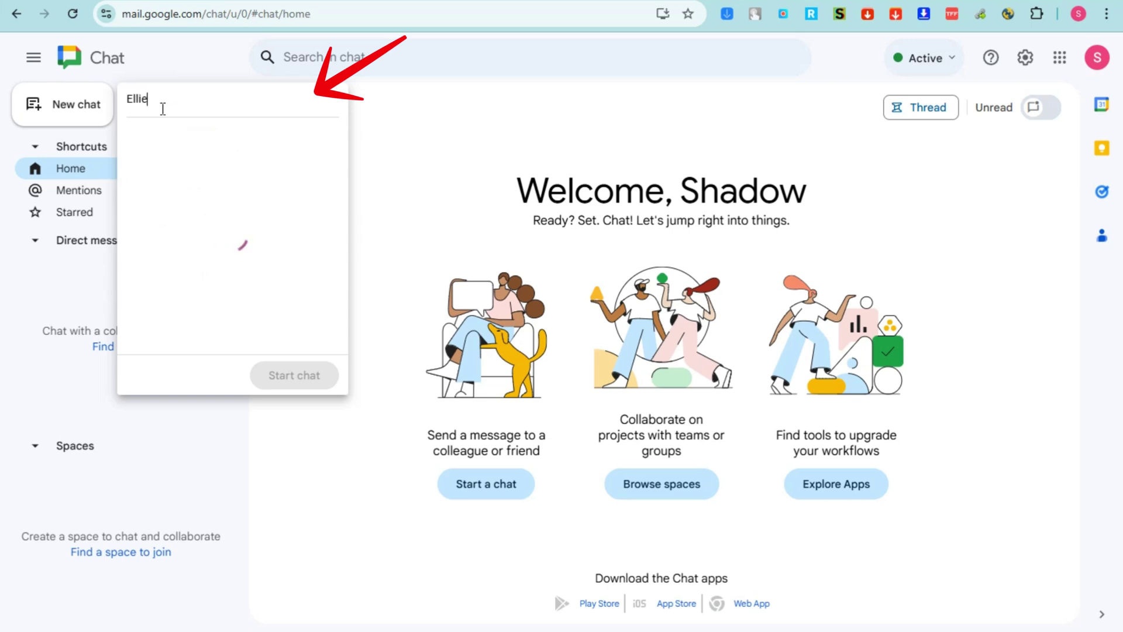
type("s")
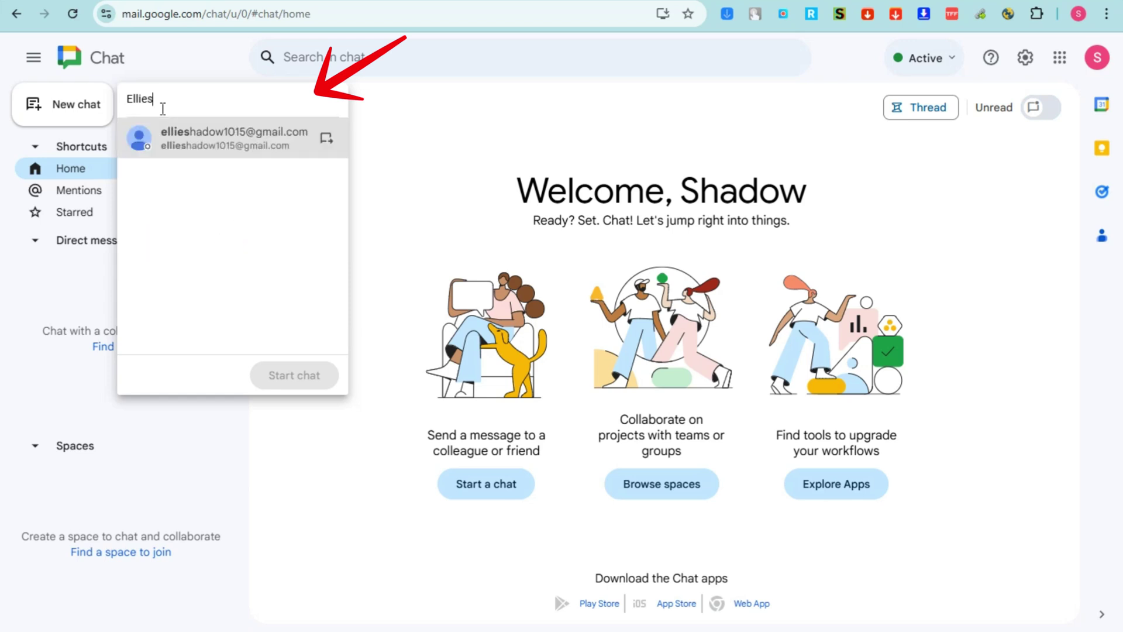
left_click(200, 141)
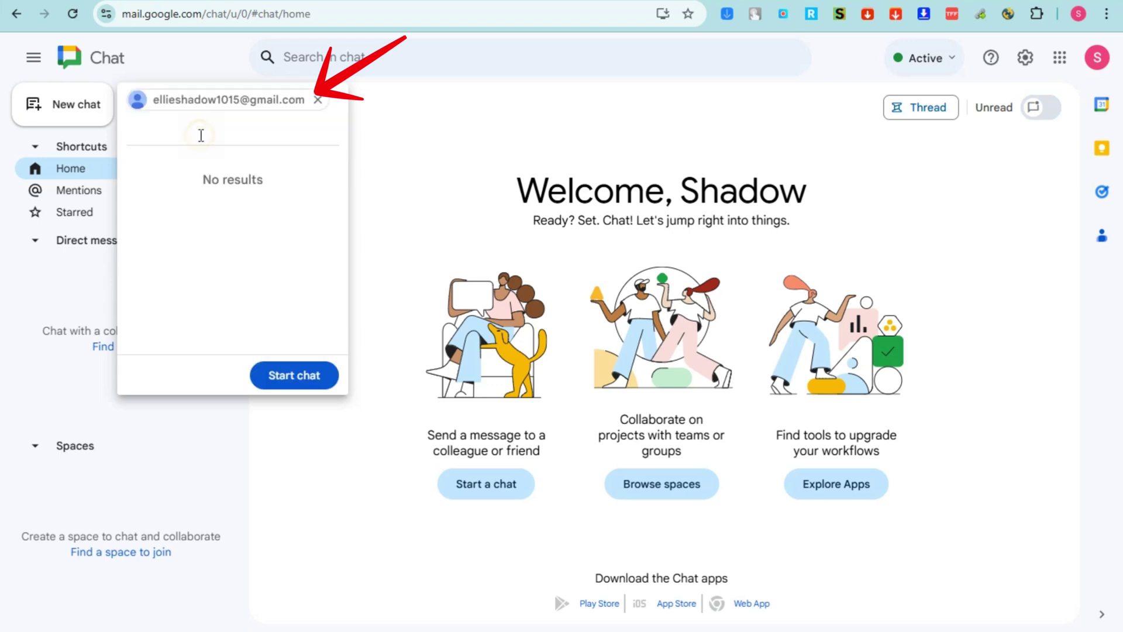
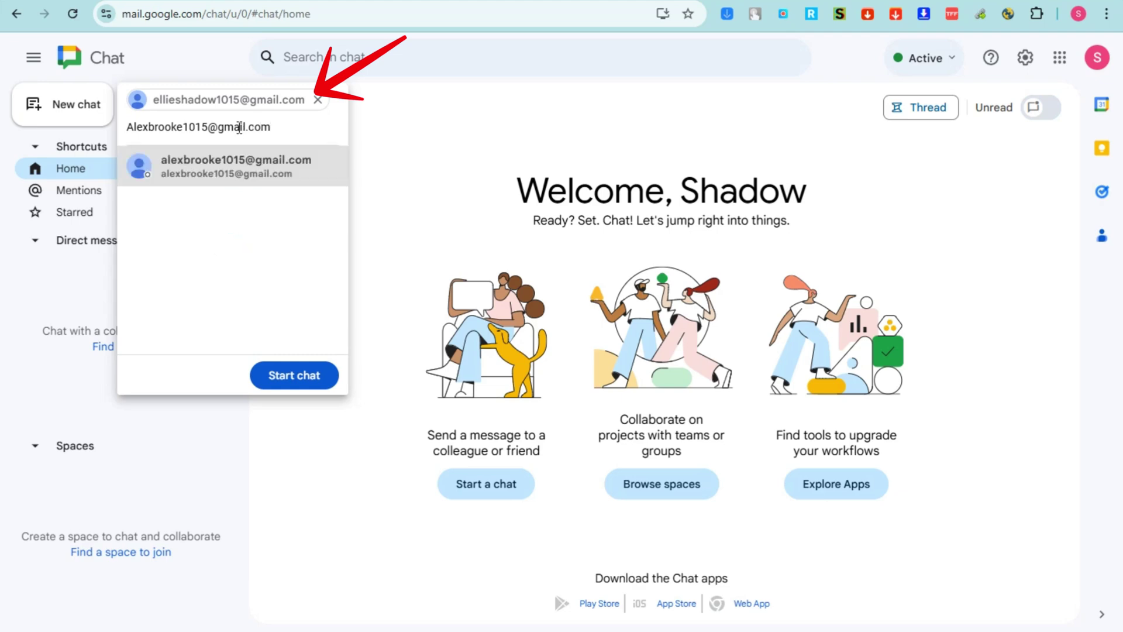
key("Return")
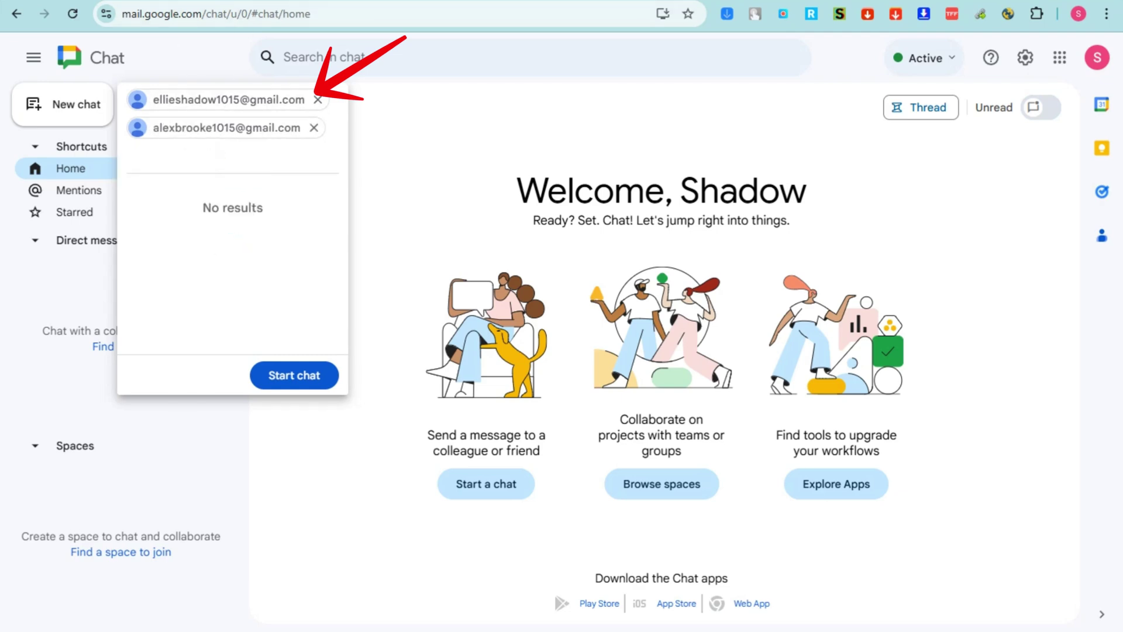
left_click(324, 374)
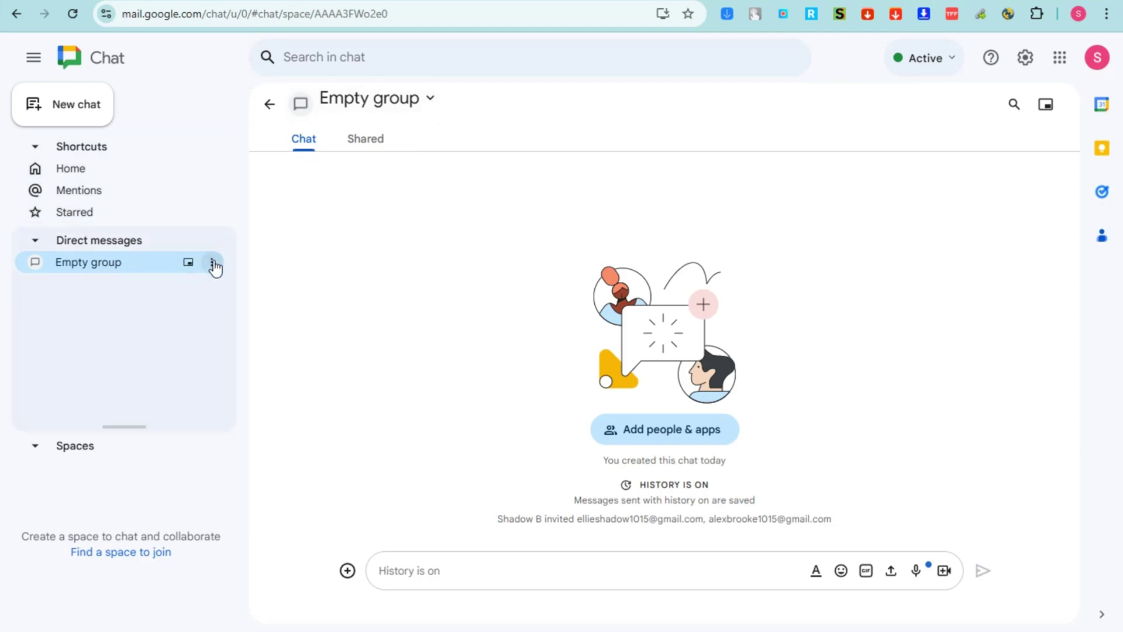
Create a new space named 'Workmate'
left_click(213, 263)
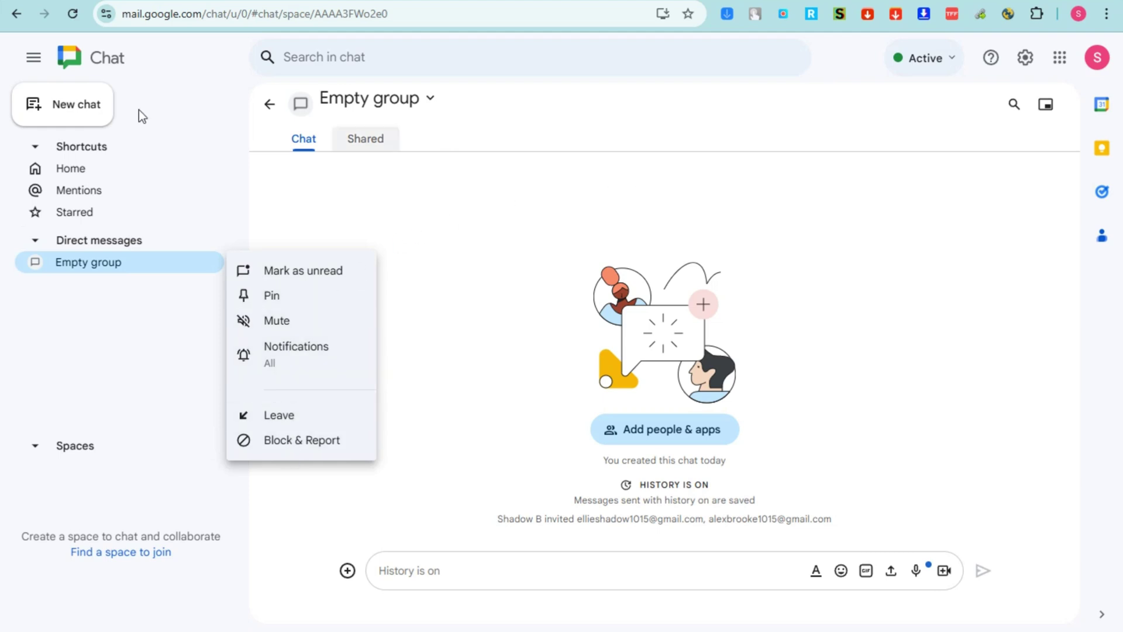
left_click(59, 103)
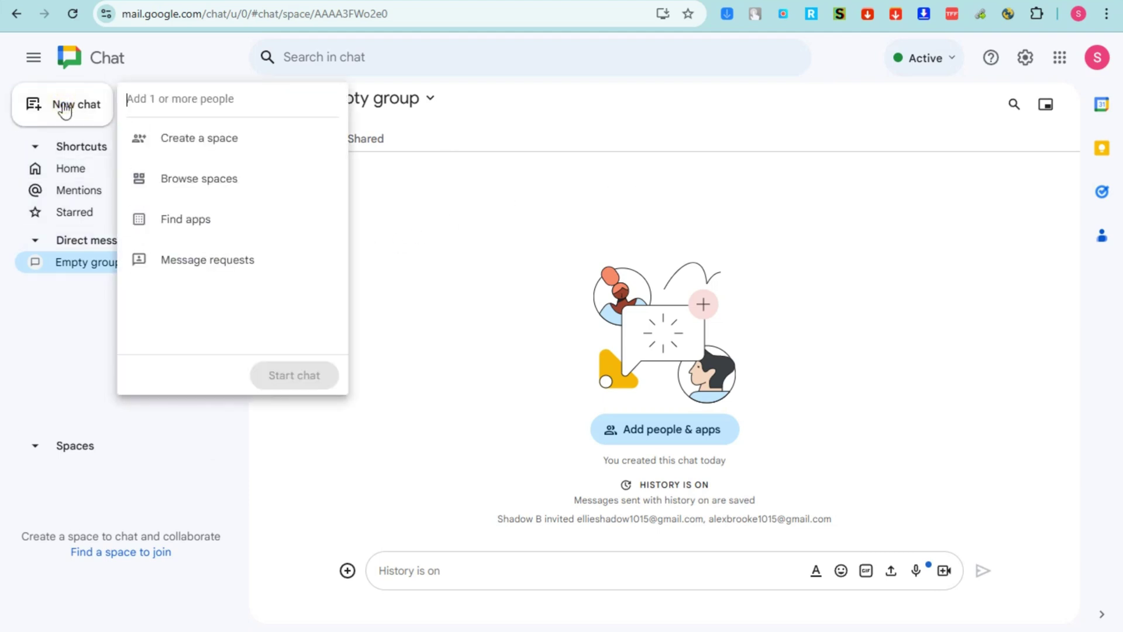
left_click(215, 141)
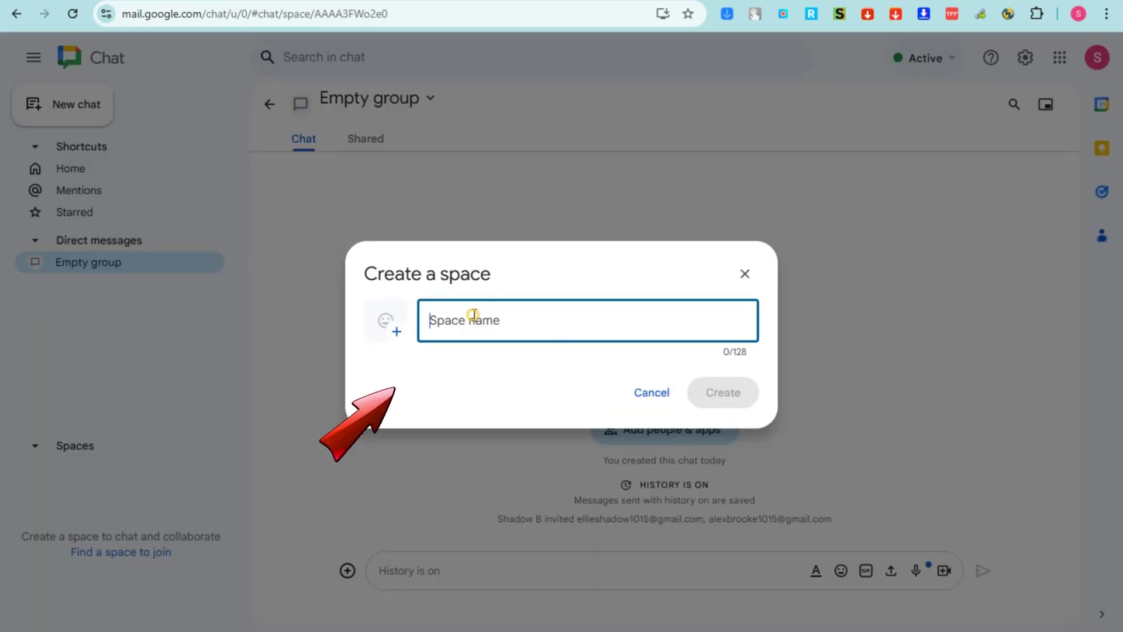
type("Wo")
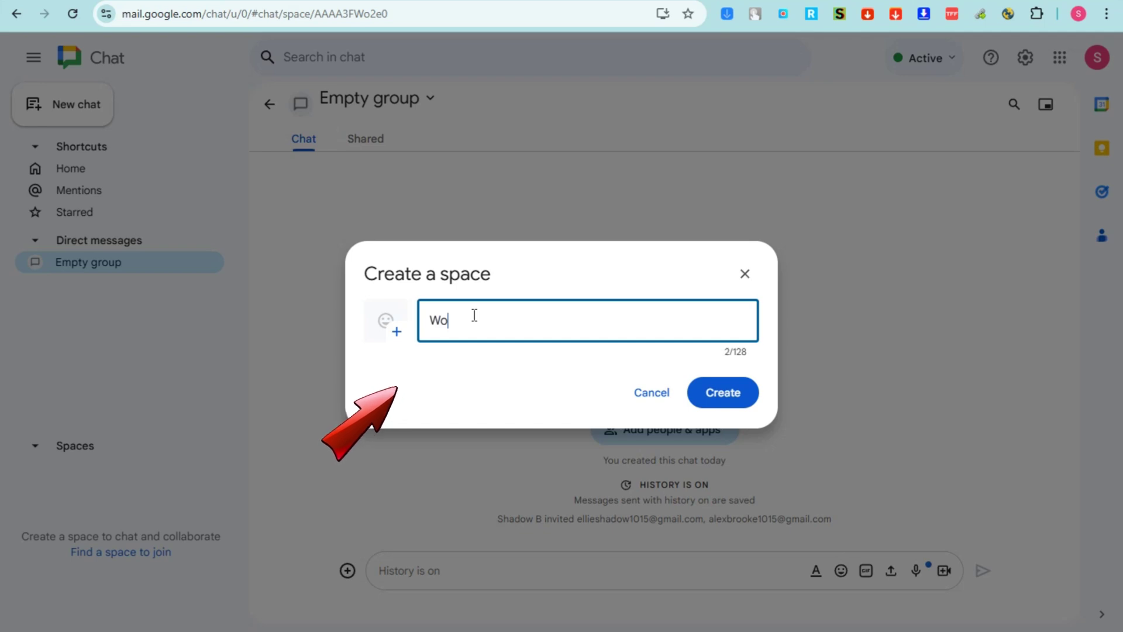
type("rkmate")
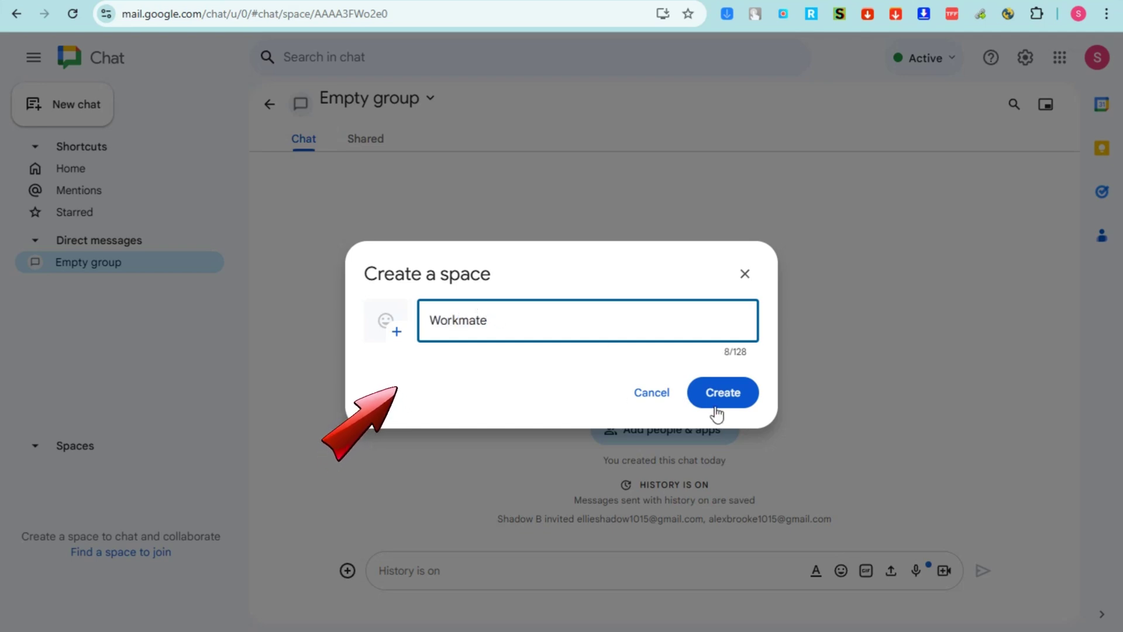
left_click(718, 405)
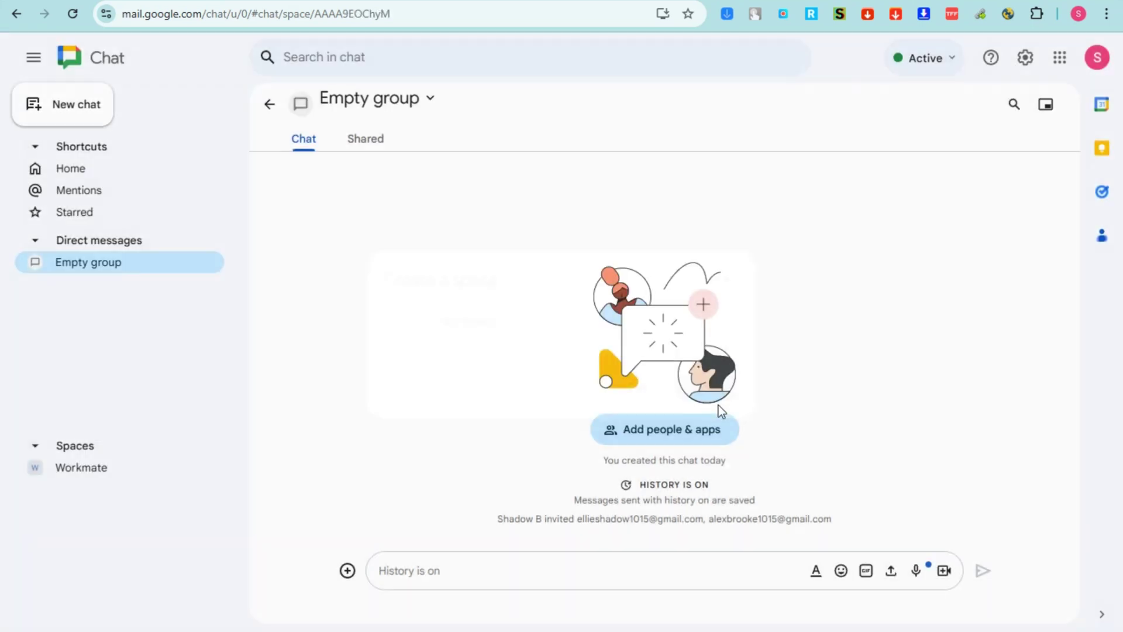
Open Browse spaces and cycle the filter through All, Joined and Not joined, ending on All spaces
left_click(79, 104)
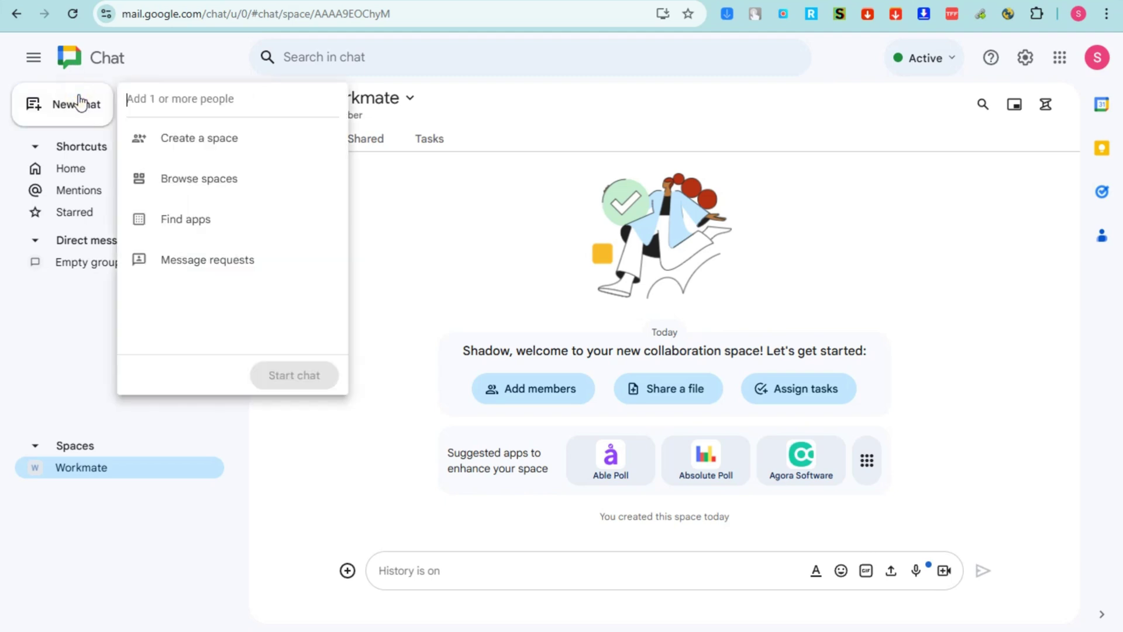
left_click(206, 177)
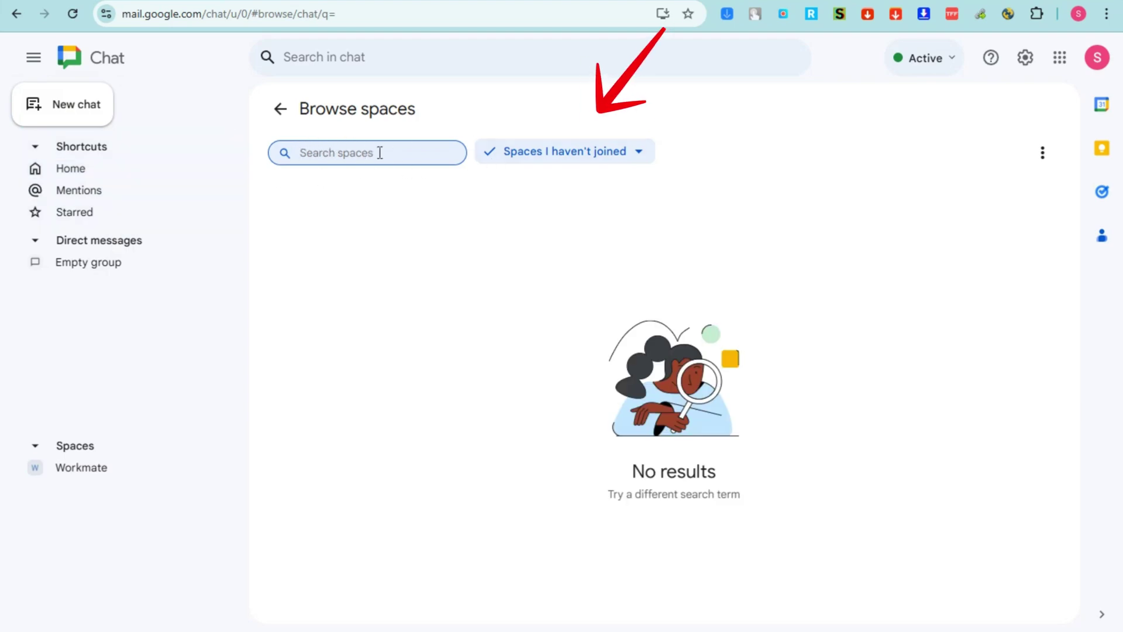
left_click(639, 152)
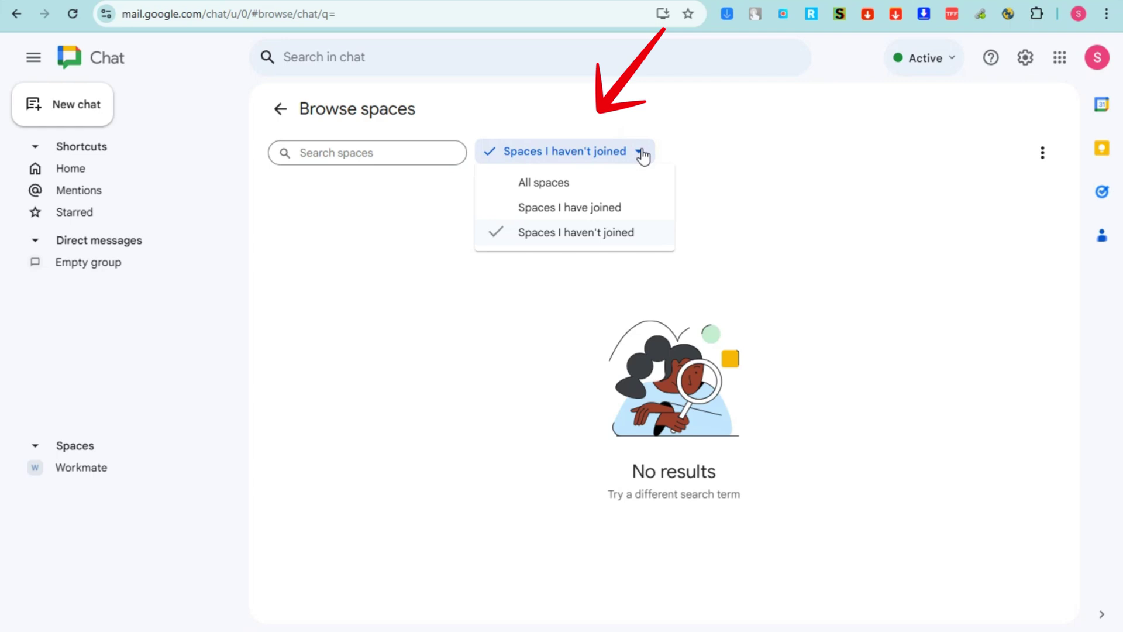
left_click(542, 181)
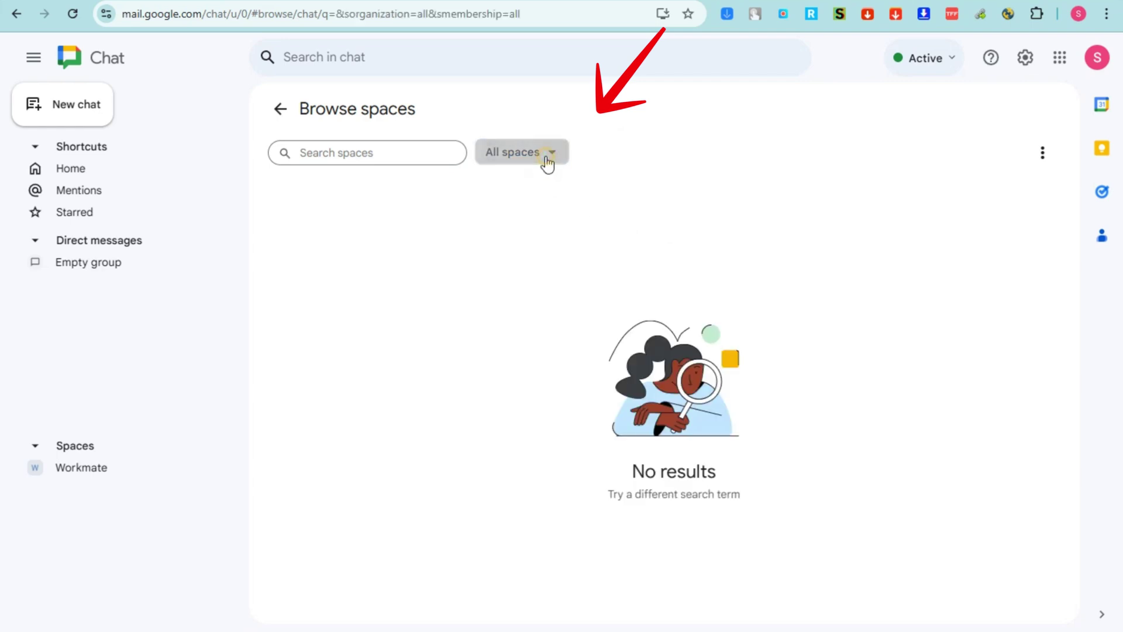
left_click(544, 158)
left_click(547, 212)
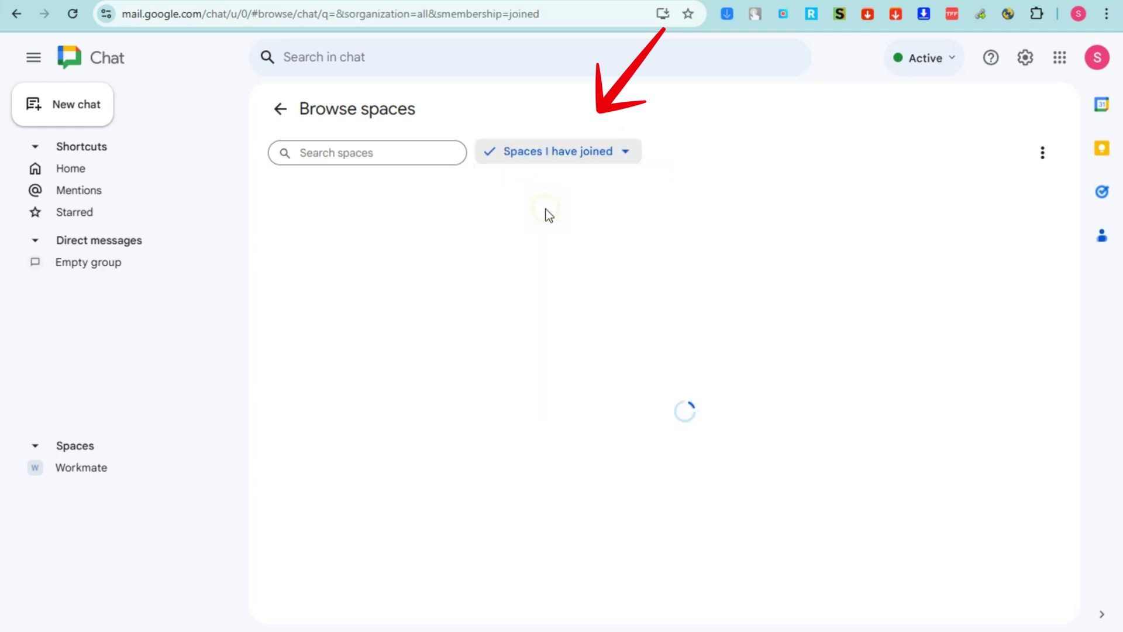
left_click(588, 158)
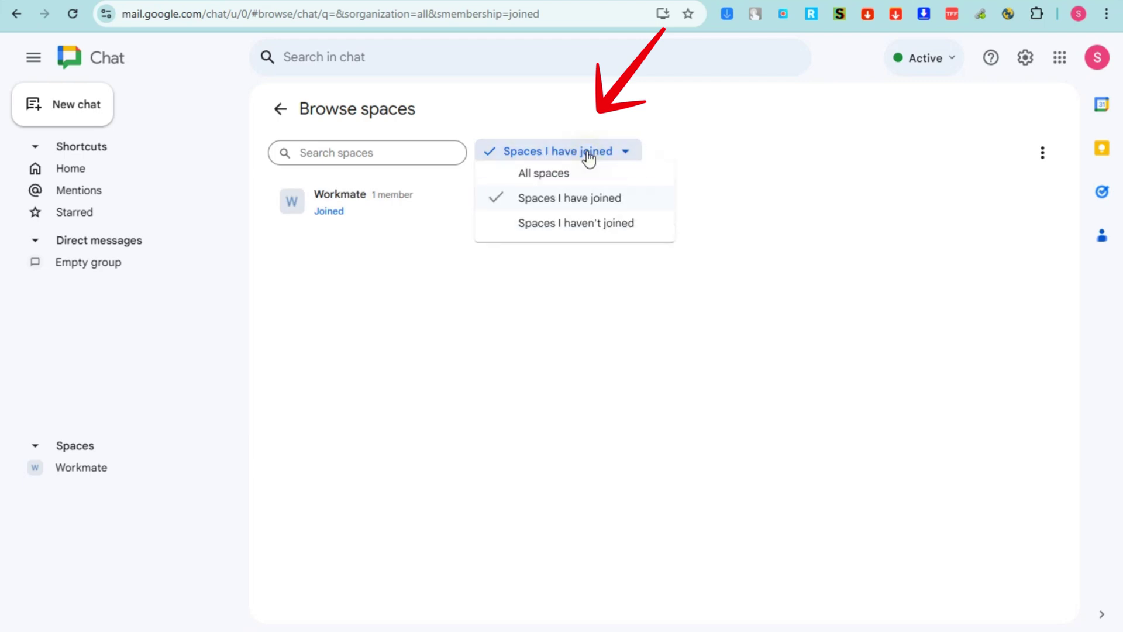
left_click(583, 232)
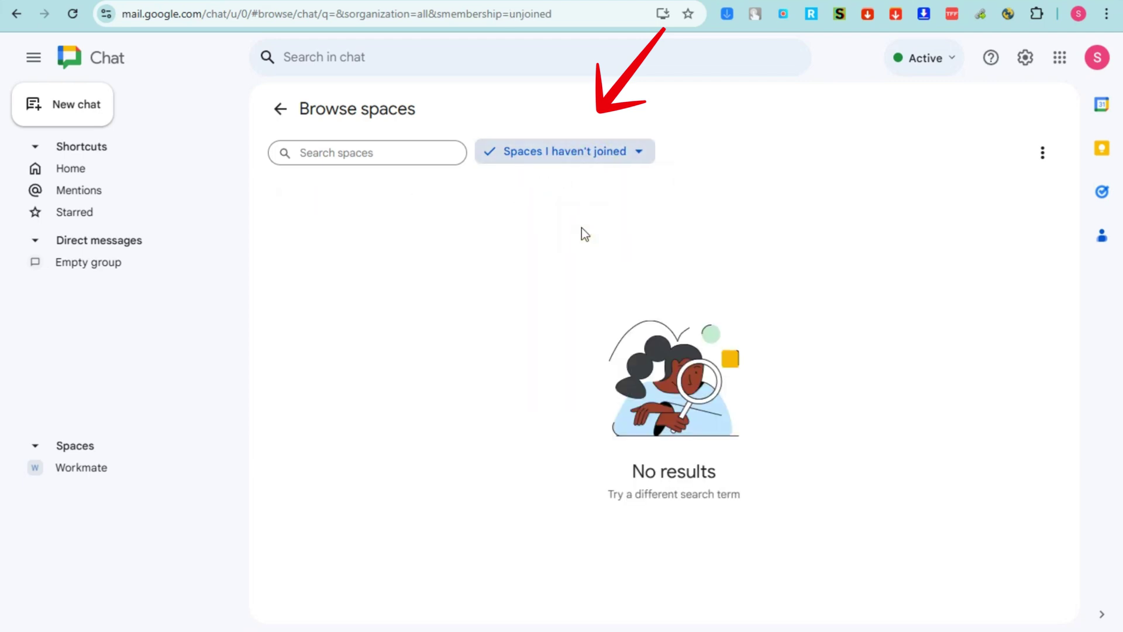
left_click(638, 158)
left_click(546, 182)
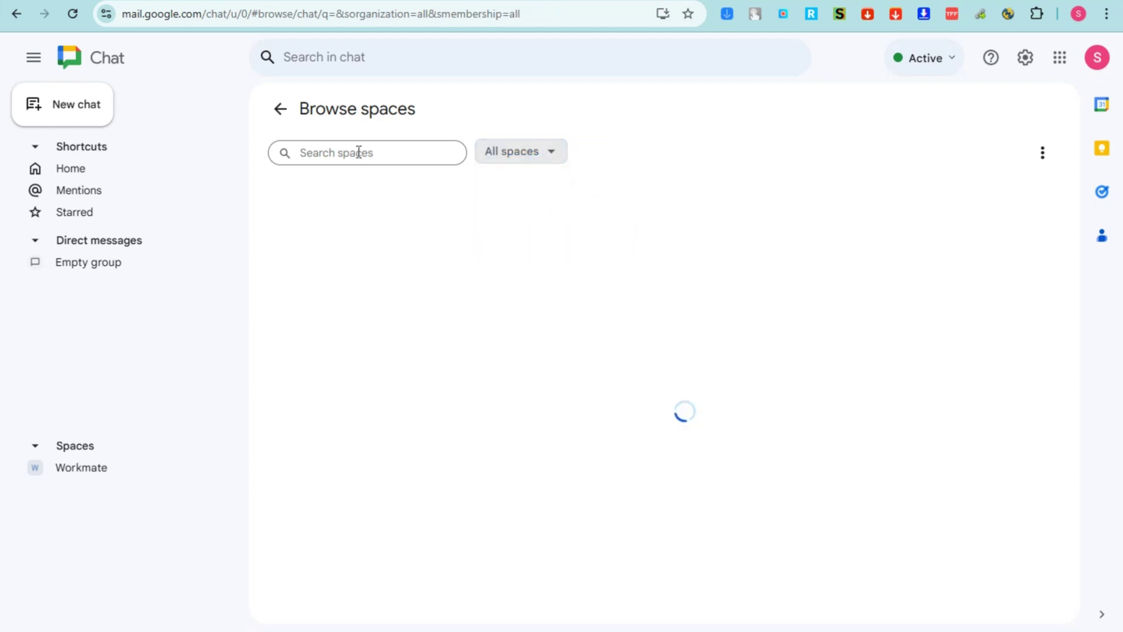
left_click(49, 107)
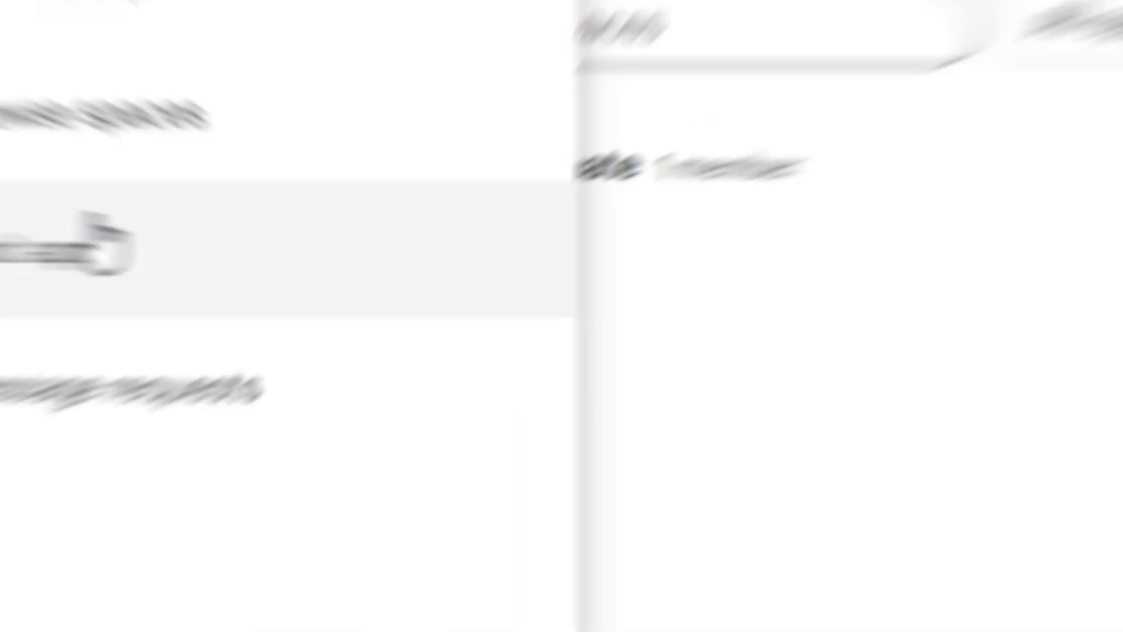
Scroll through the Workspace Marketplace of Chat apps, then close it
left_click(206, 224)
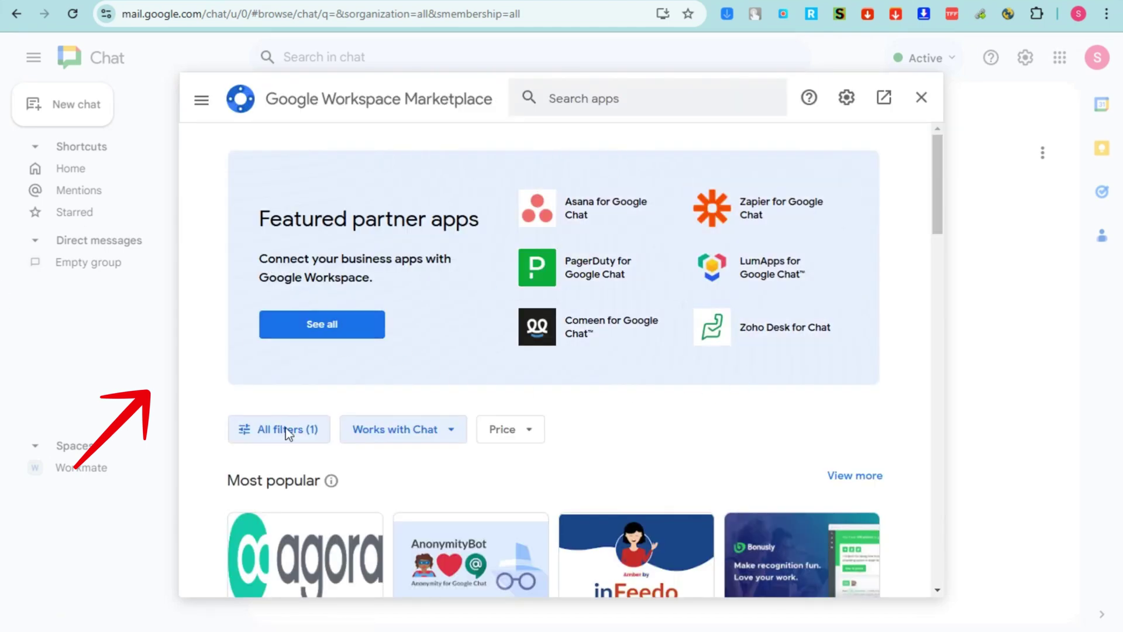
scroll(649, 443, "down", 4)
scroll(651, 447, "down", 8)
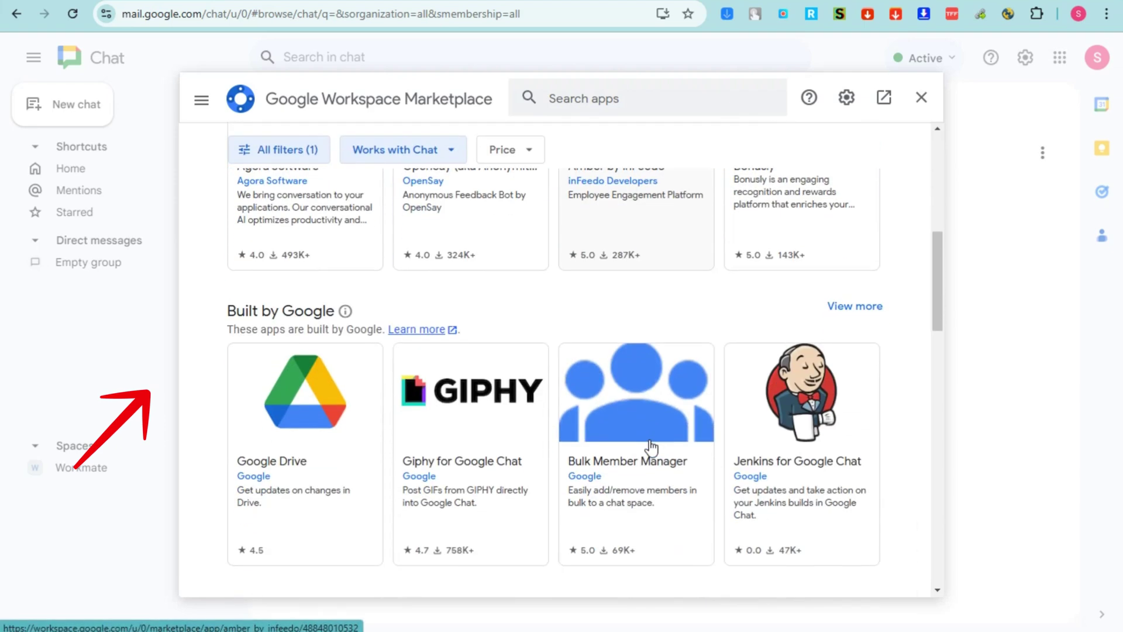
scroll(651, 447, "down", 1)
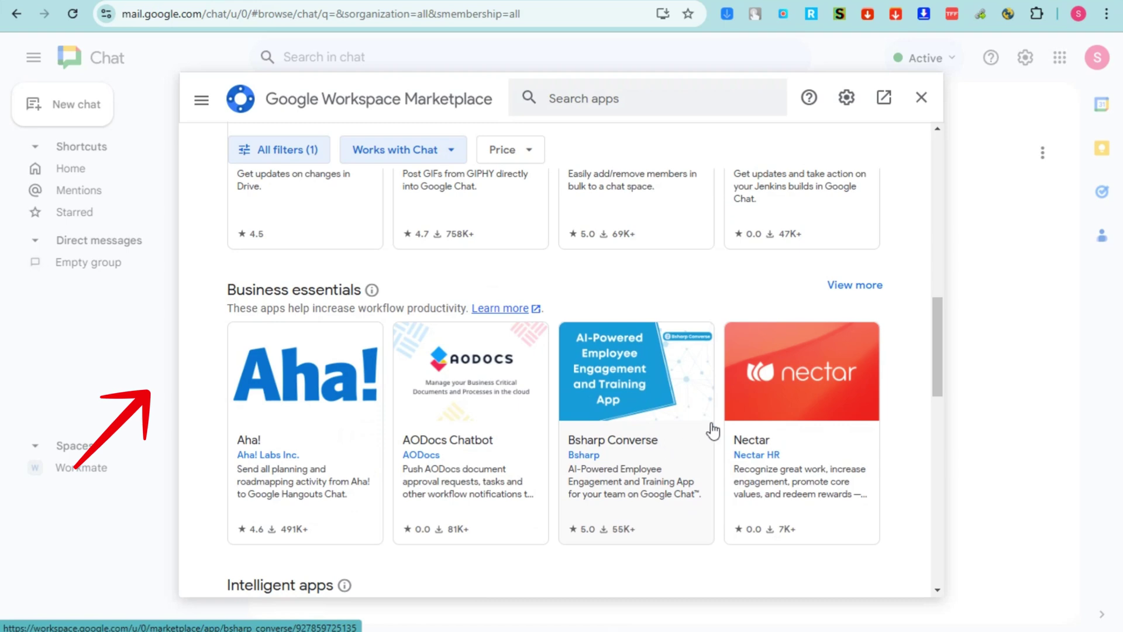
scroll(713, 432, "up", 2)
scroll(819, 409, "down", 2)
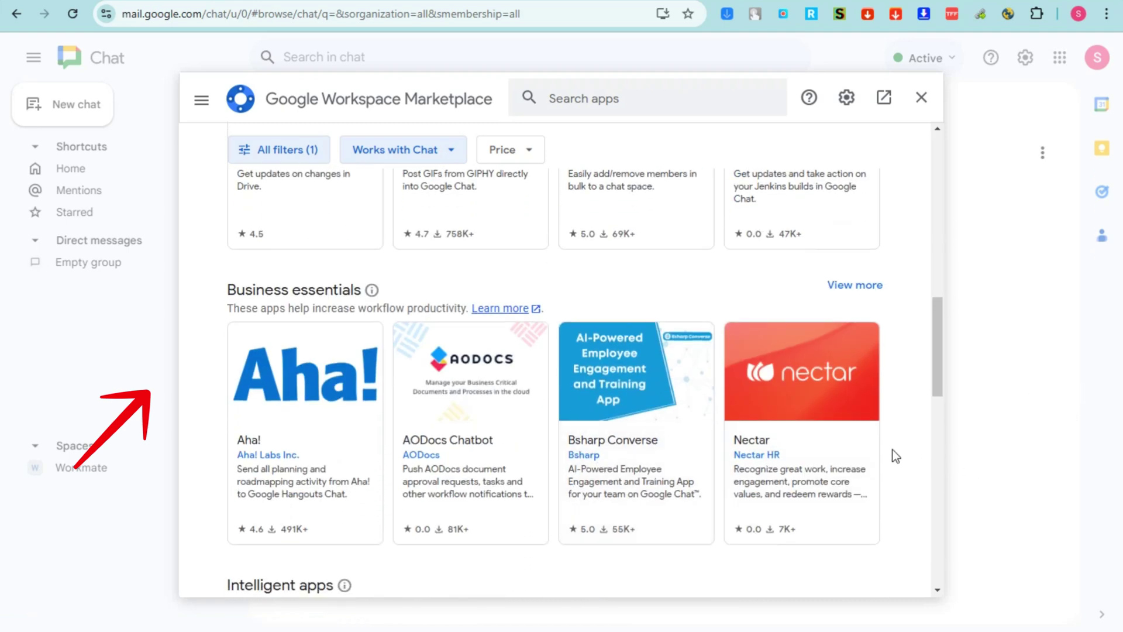
scroll(893, 449, "down", 16)
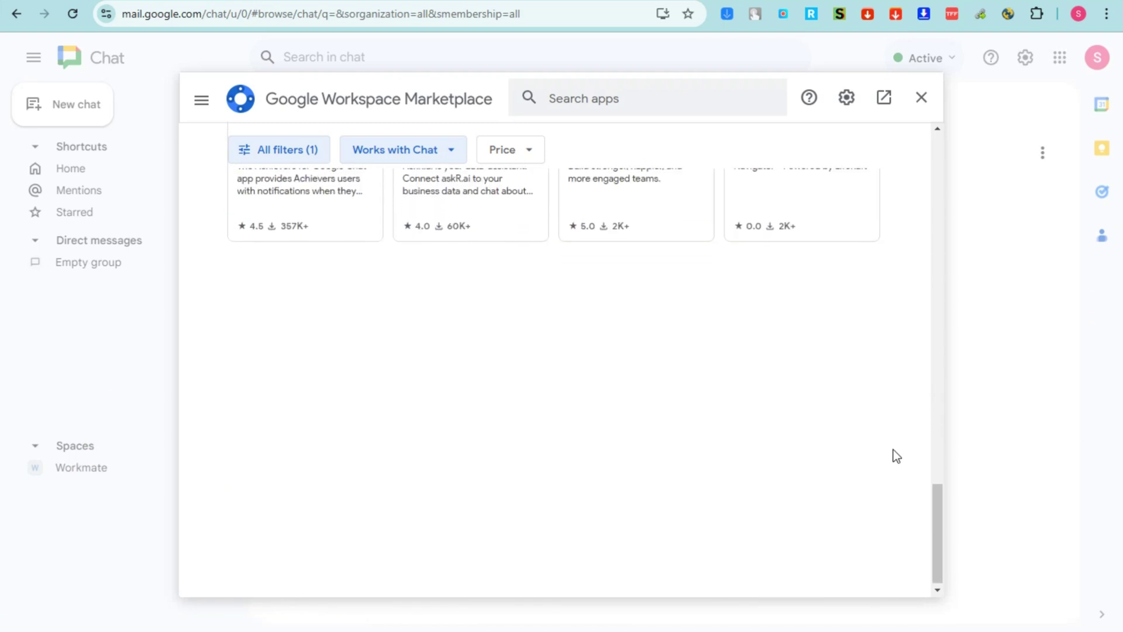
scroll(893, 450, "up", 6)
scroll(893, 449, "up", 15)
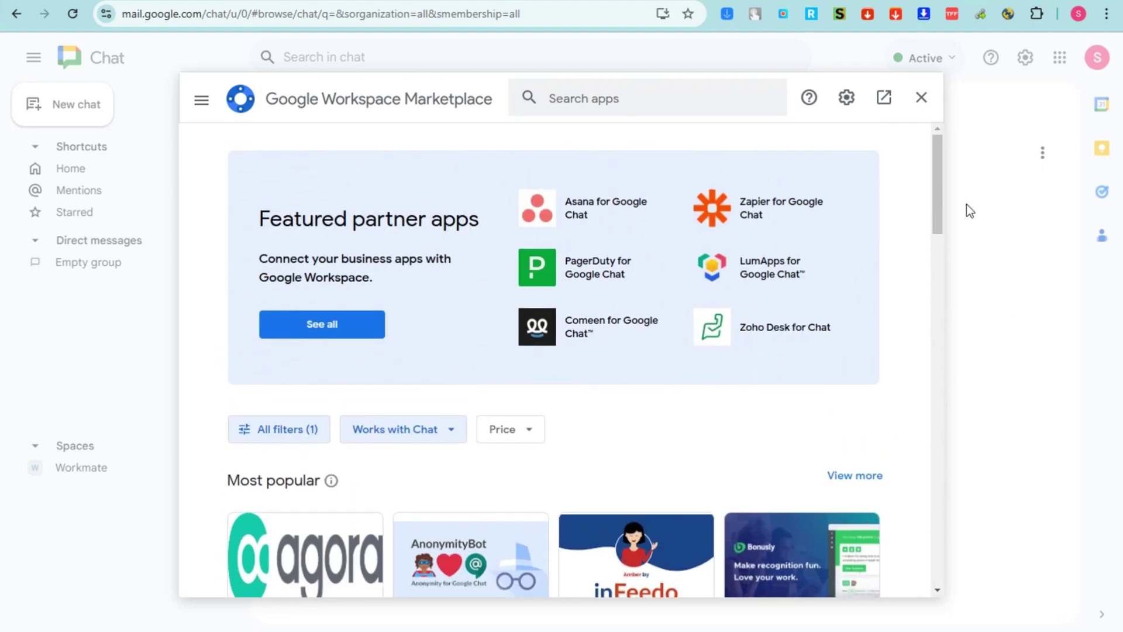
left_click(921, 97)
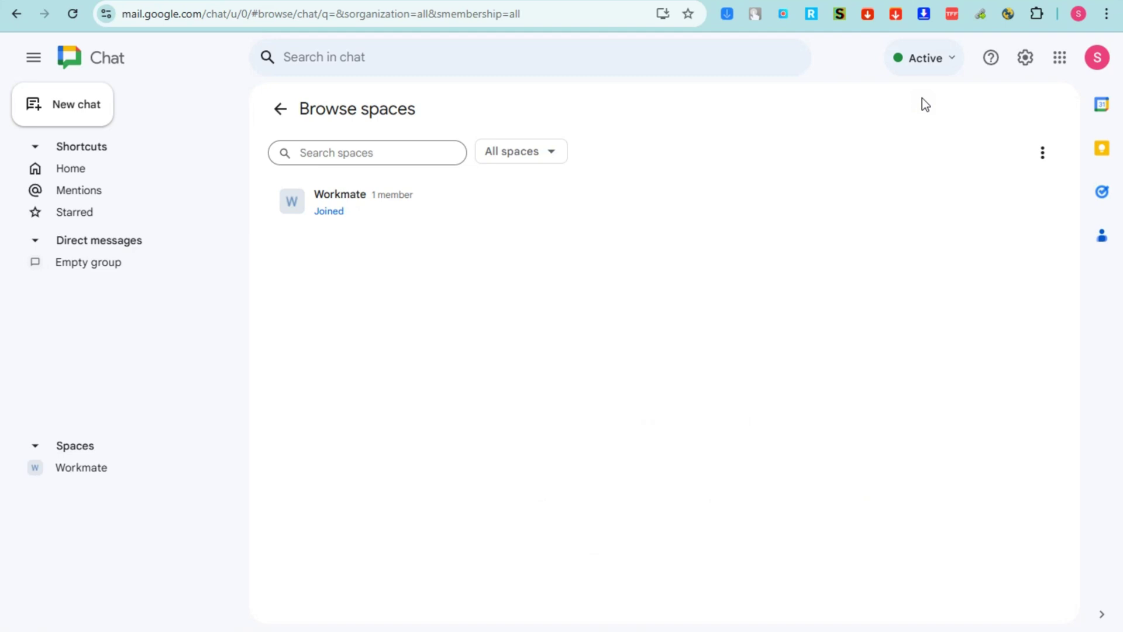
Return to the Workmate space and check the empty Message requests panel
left_click(278, 111)
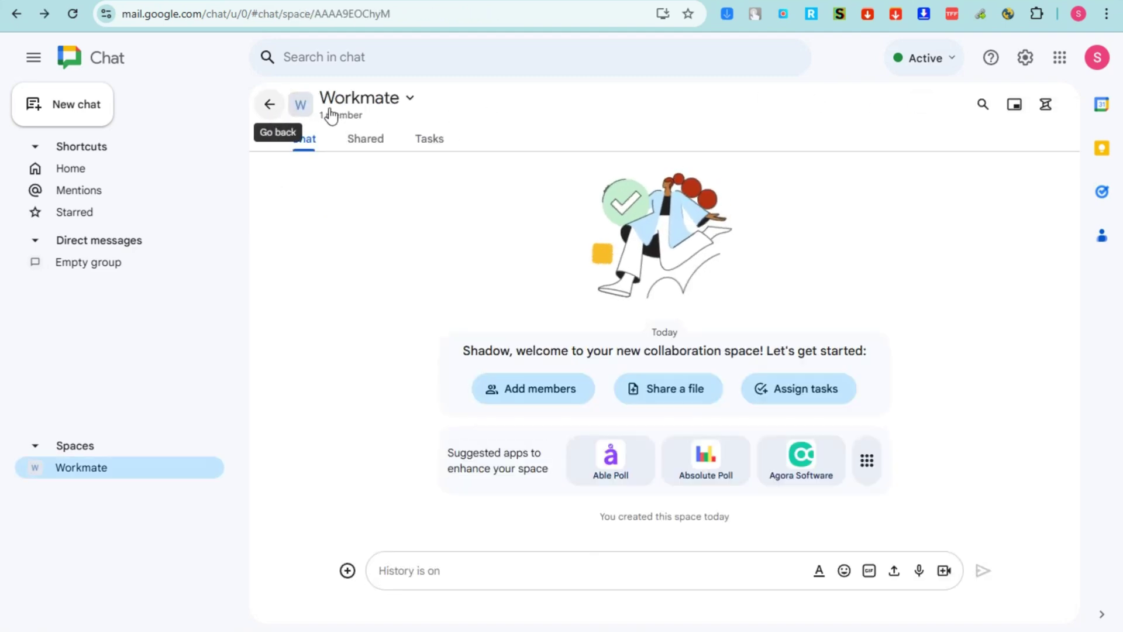
left_click(93, 110)
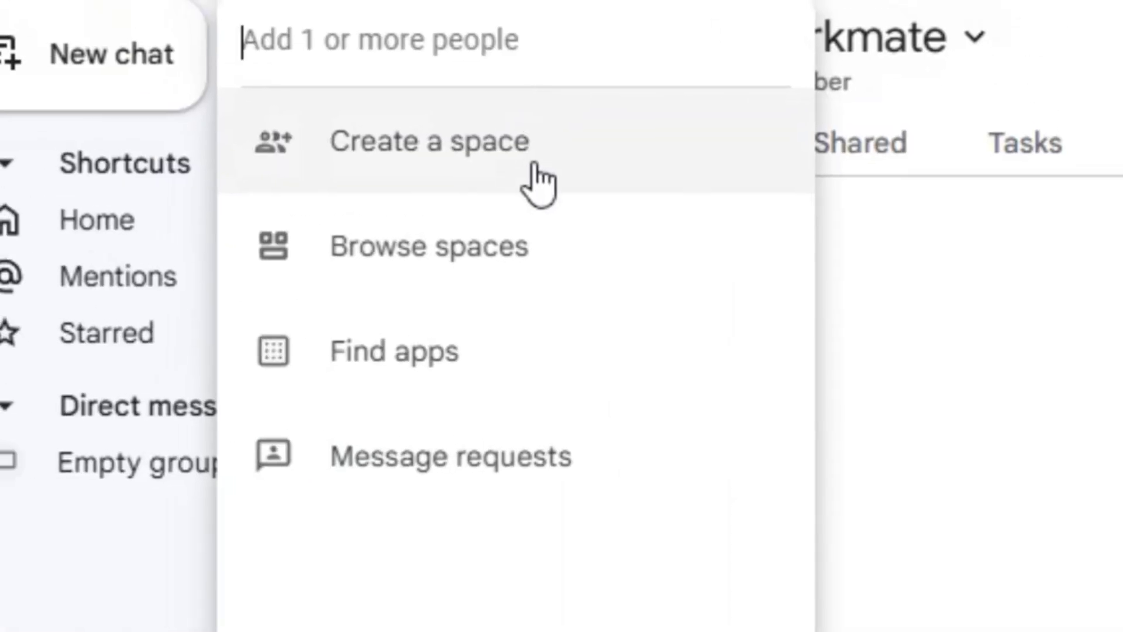
left_click(240, 260)
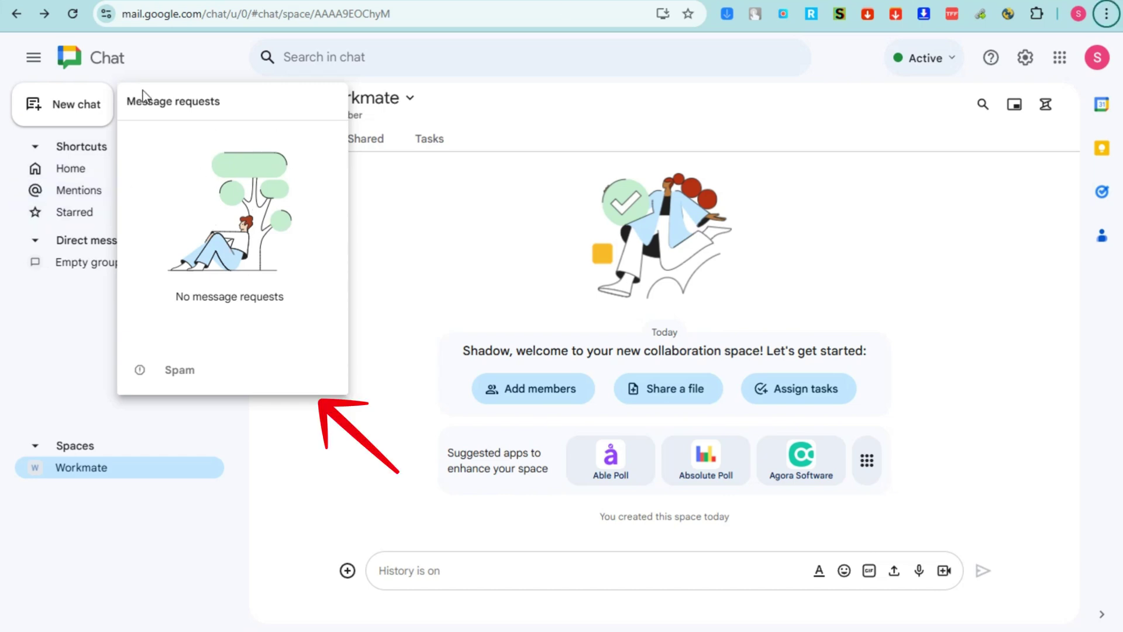
left_click(389, 227)
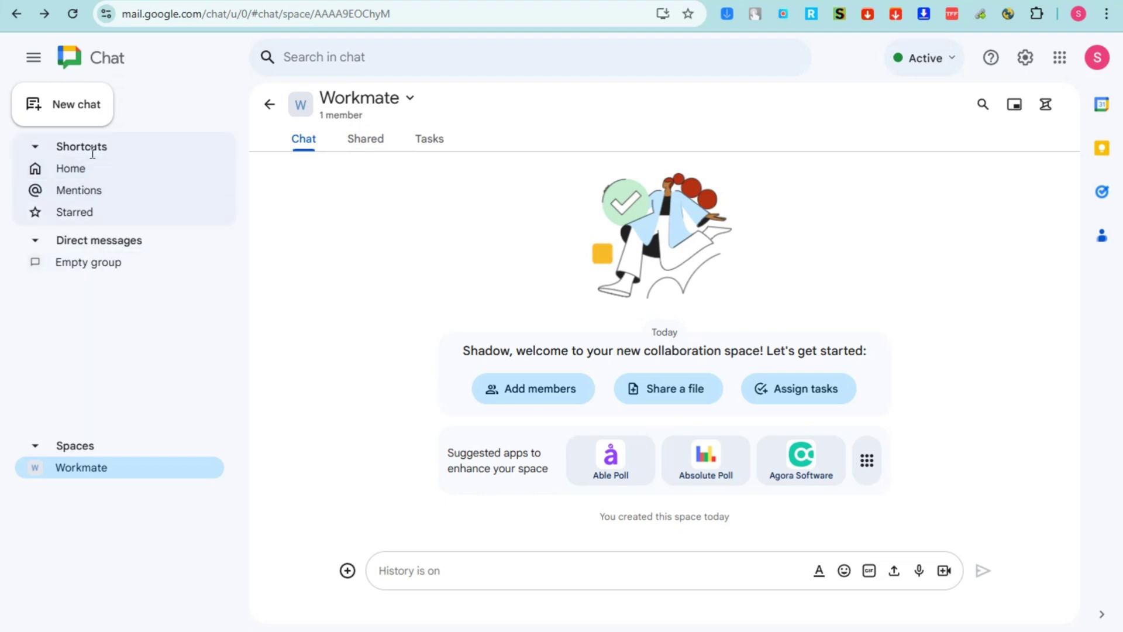
Collapse and re-expand the Shortcuts section, then go to Home
left_click(36, 147)
left_click(34, 150)
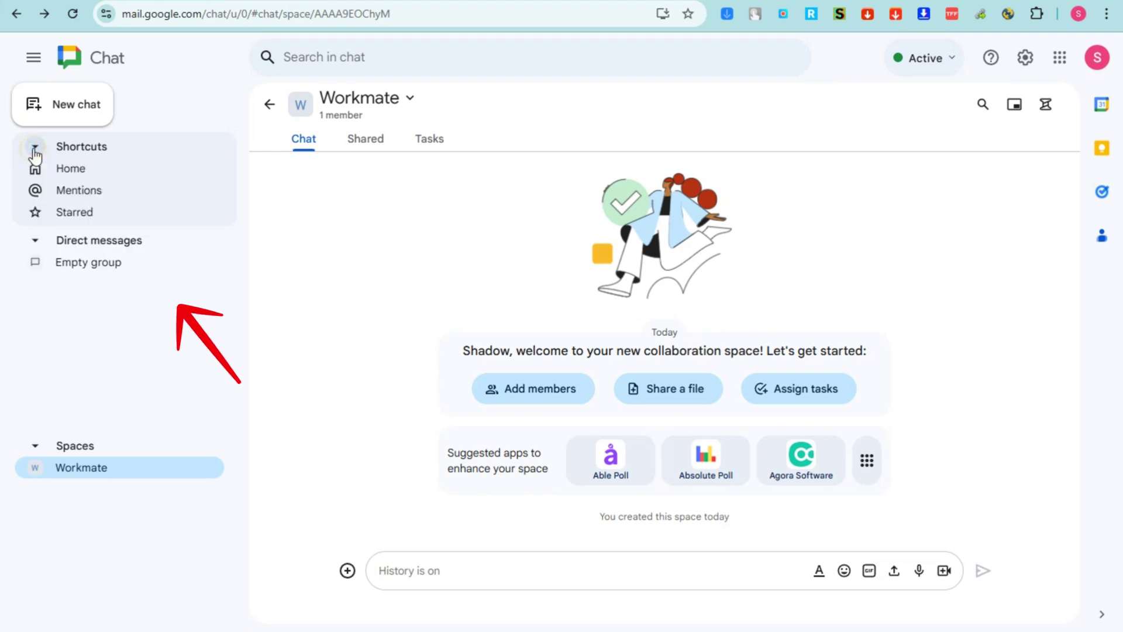
left_click(69, 171)
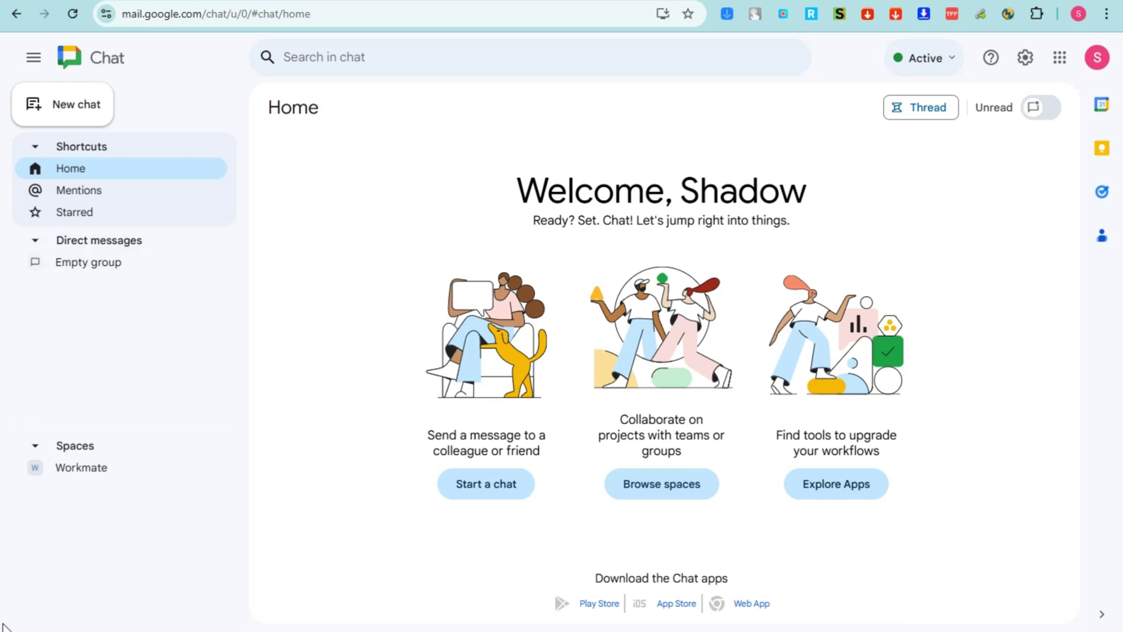
Filter Home to threads and toggle the Unread filter on and off
left_click(930, 108)
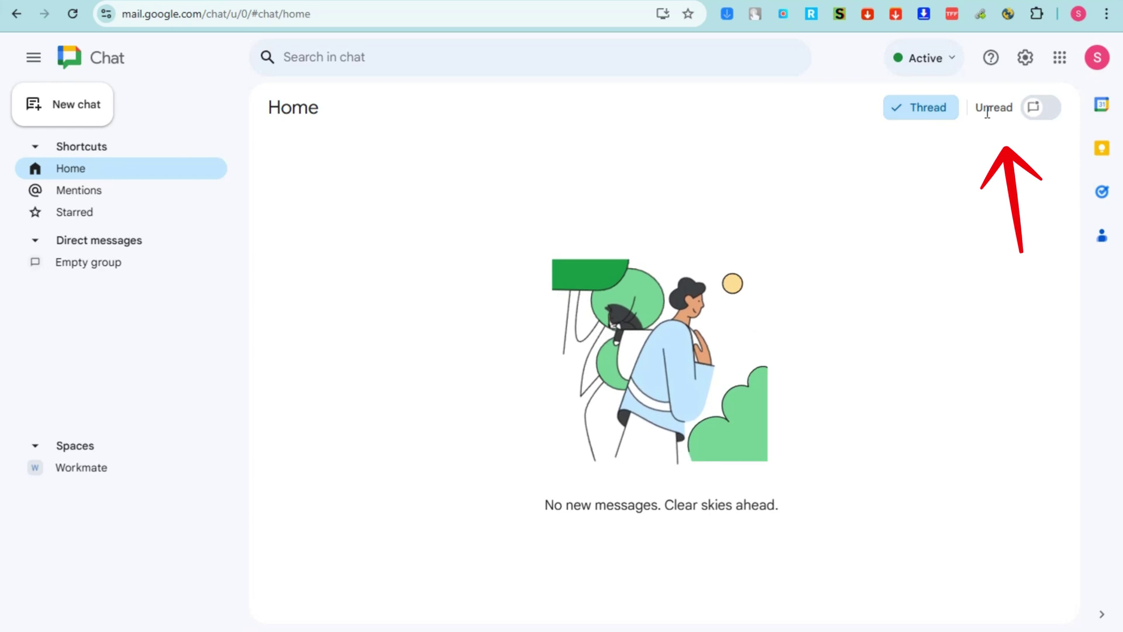
left_click(1028, 114)
left_click(1036, 115)
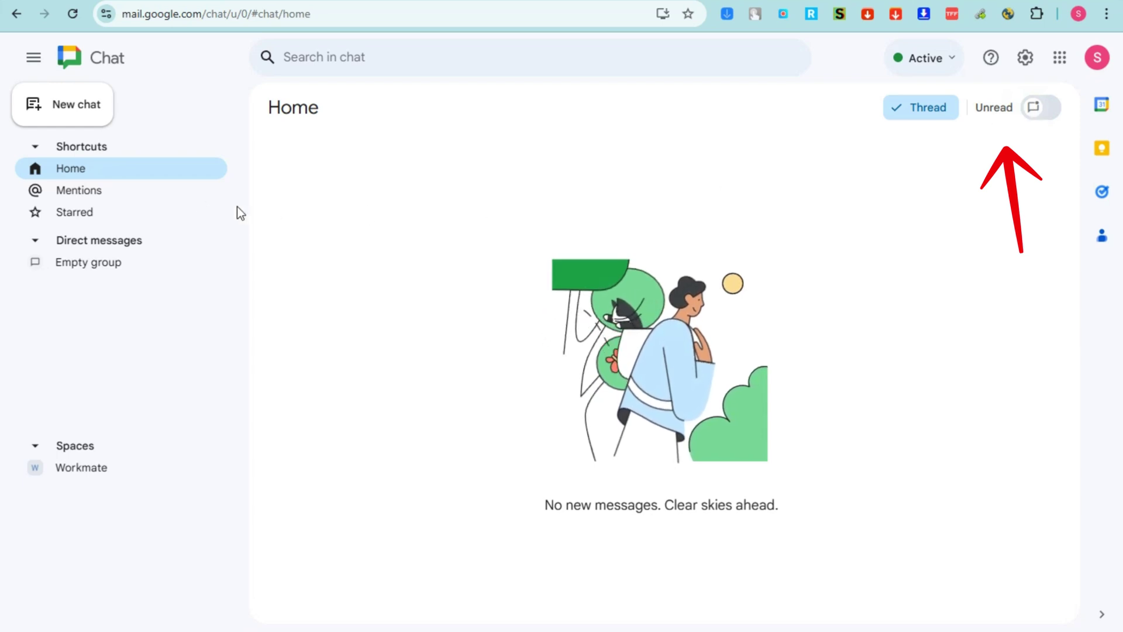
View the empty Mentions page, then the empty Starred page
left_click(61, 188)
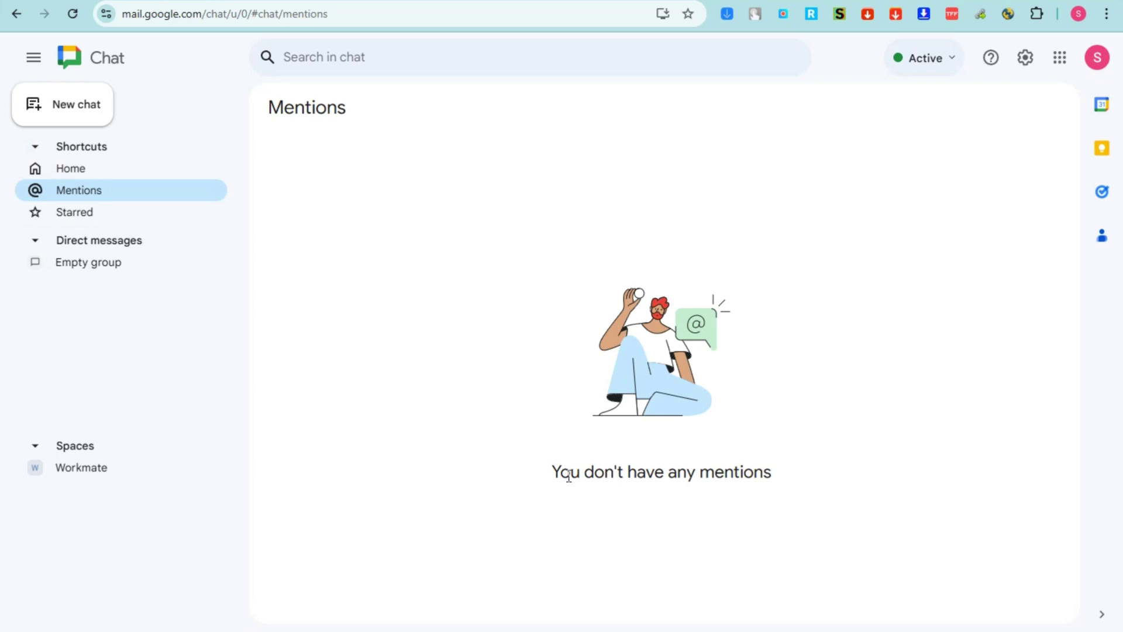
left_click_drag(552, 477, 808, 482)
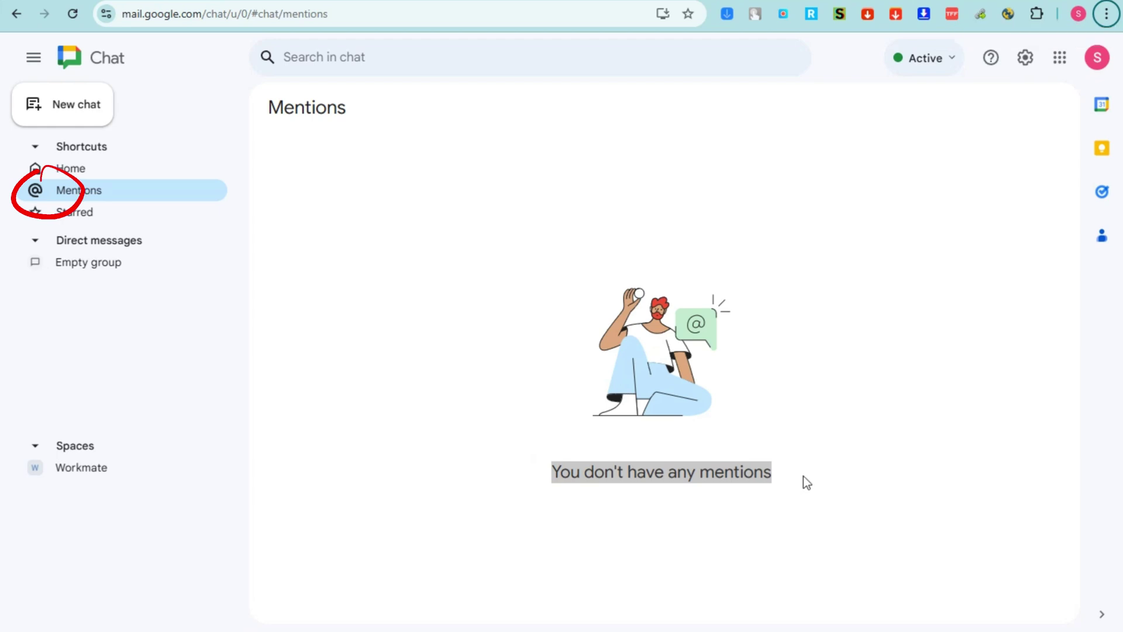
left_click(93, 216)
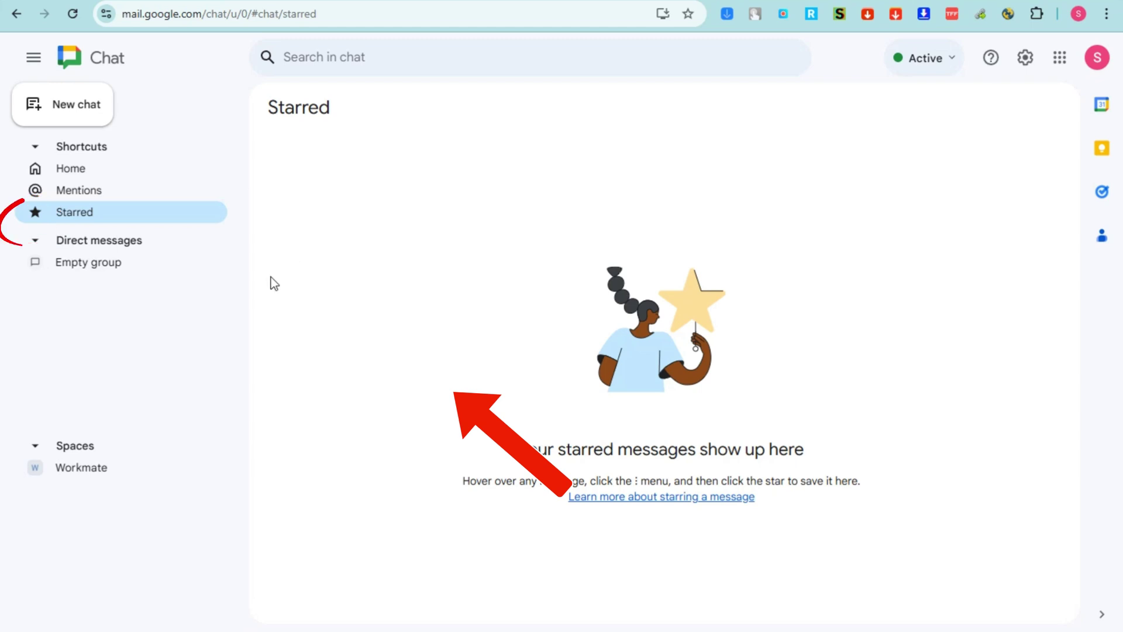
Collapse the Direct messages section, ending with it collapsed
left_click(36, 242)
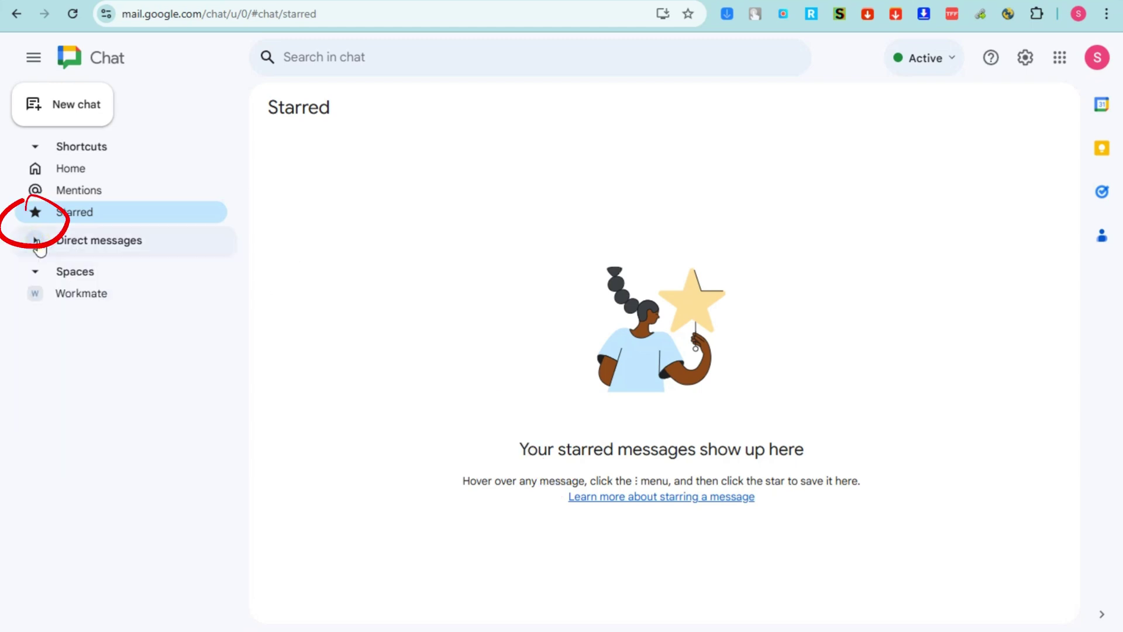
left_click(40, 246)
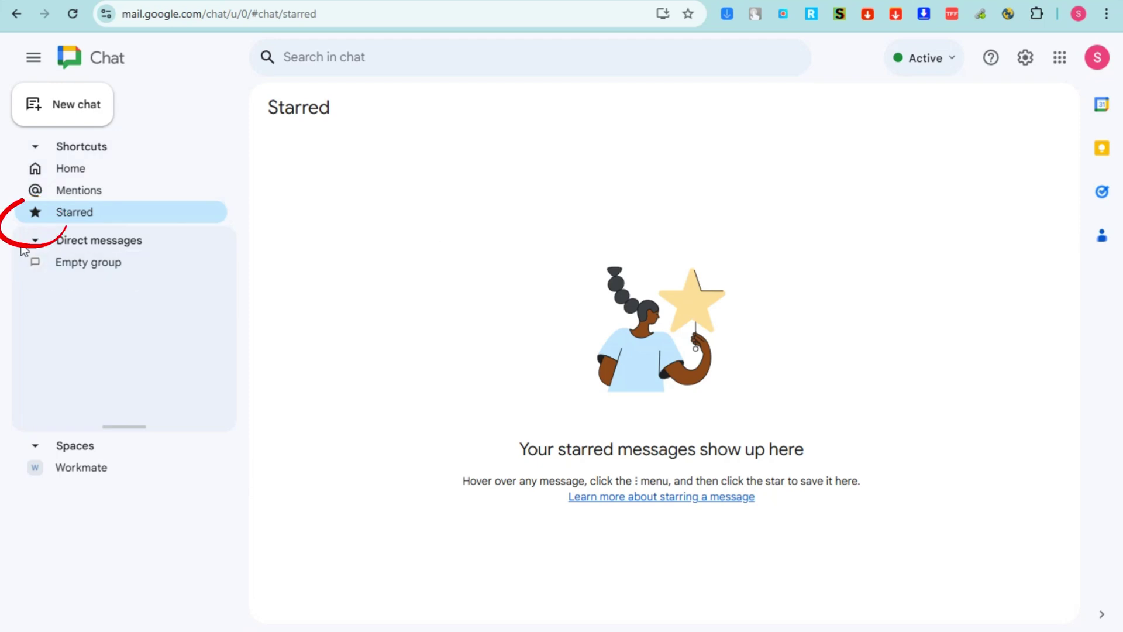
left_click(34, 243)
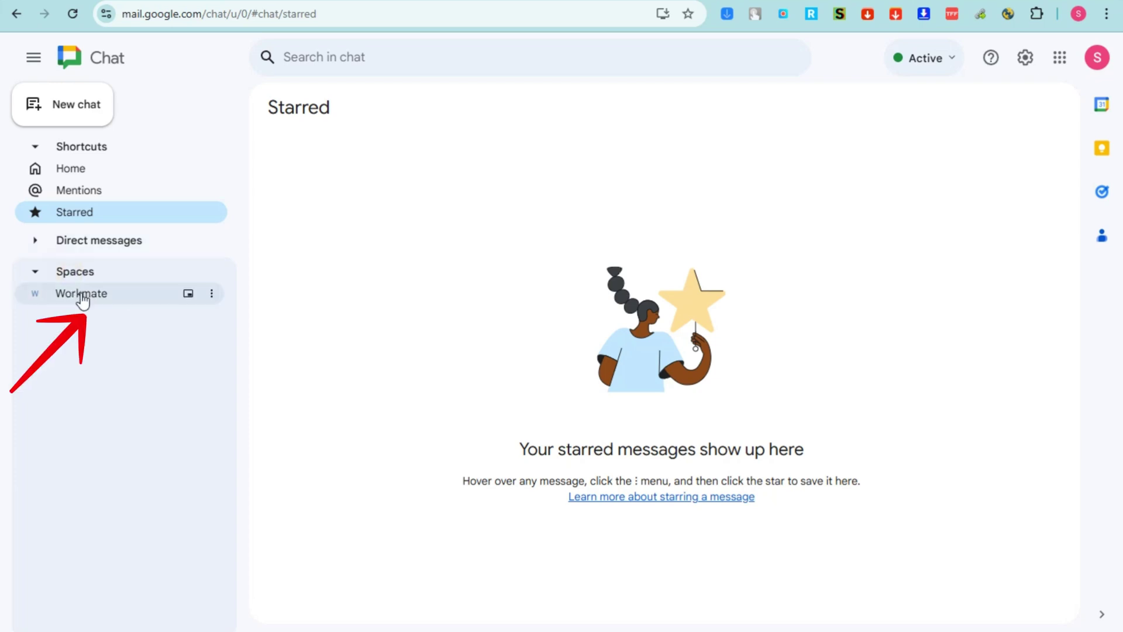
Create a new space named 'Workmate 101'
left_click(81, 105)
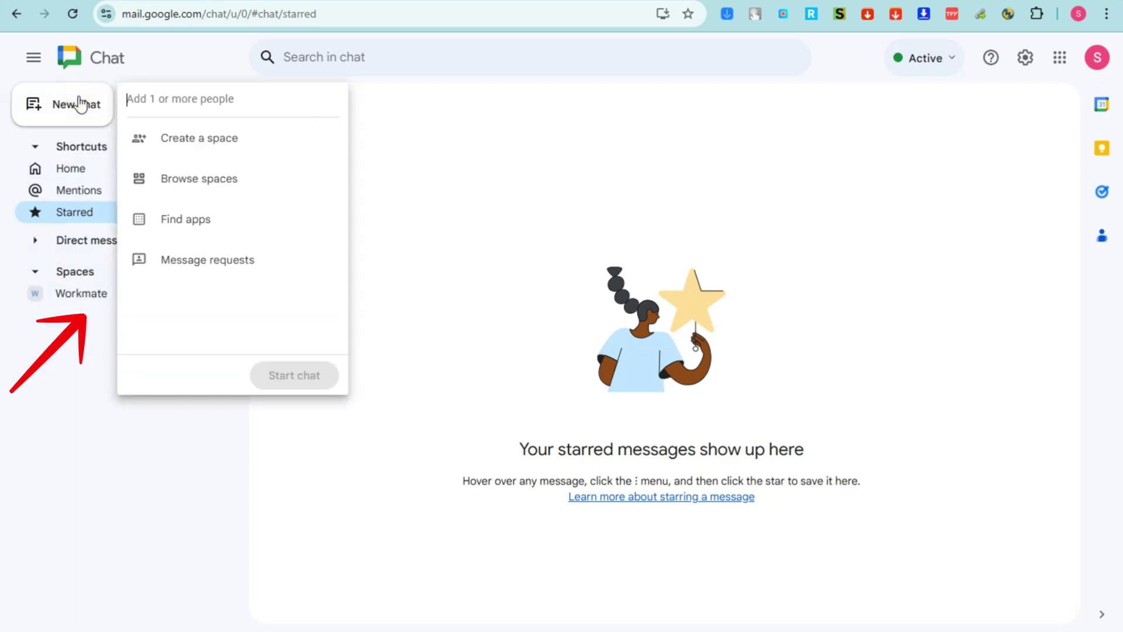
left_click(210, 136)
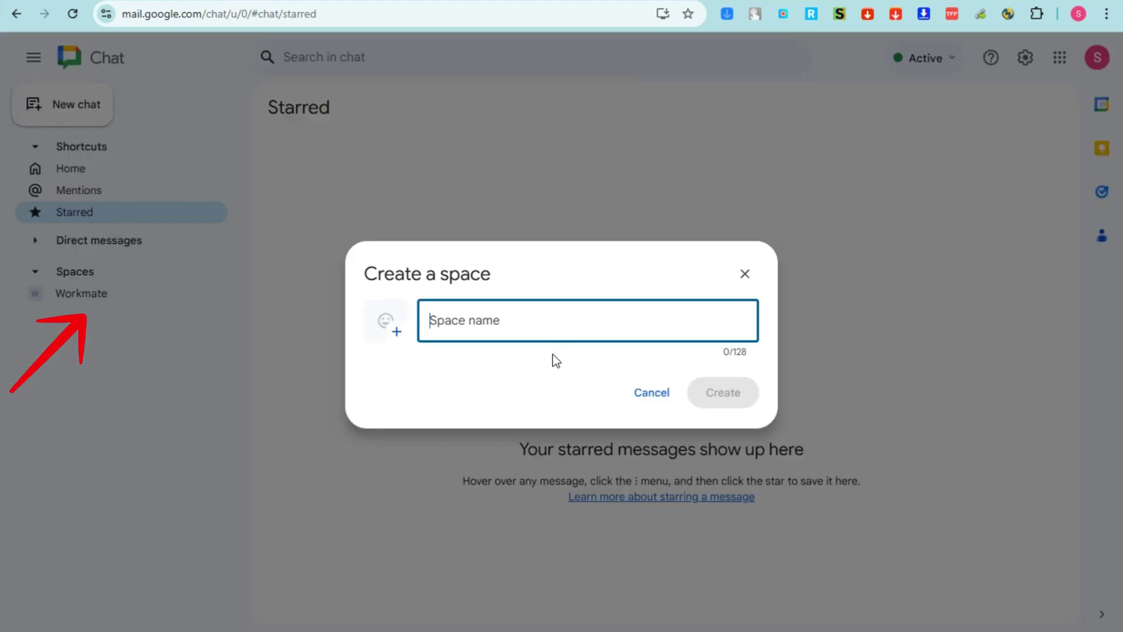
type("Workmate 101")
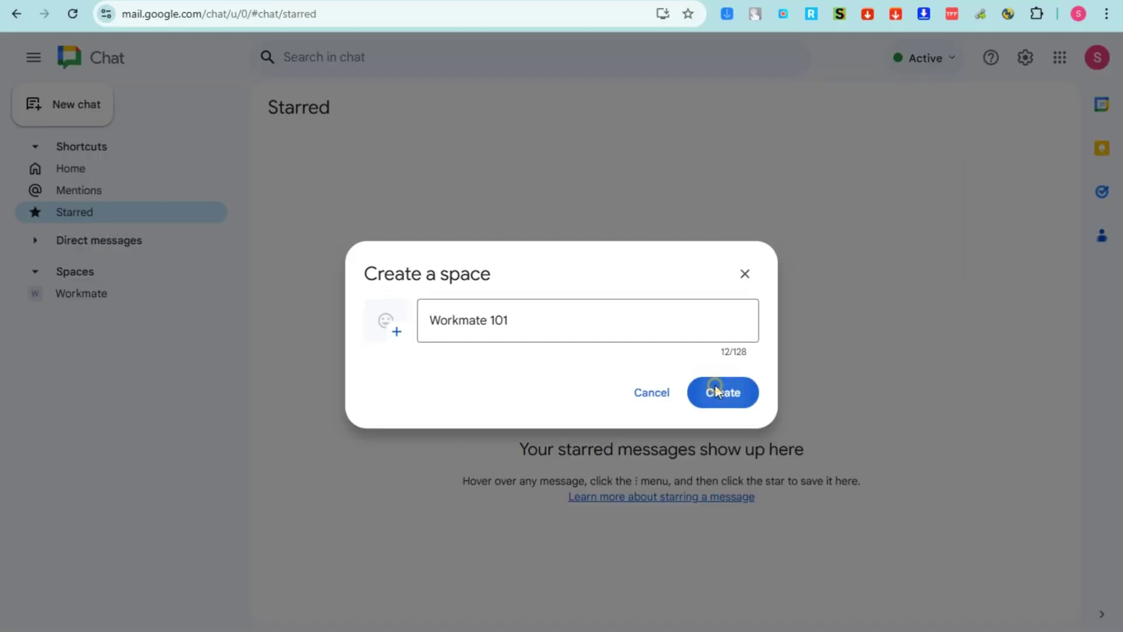
left_click(877, 462)
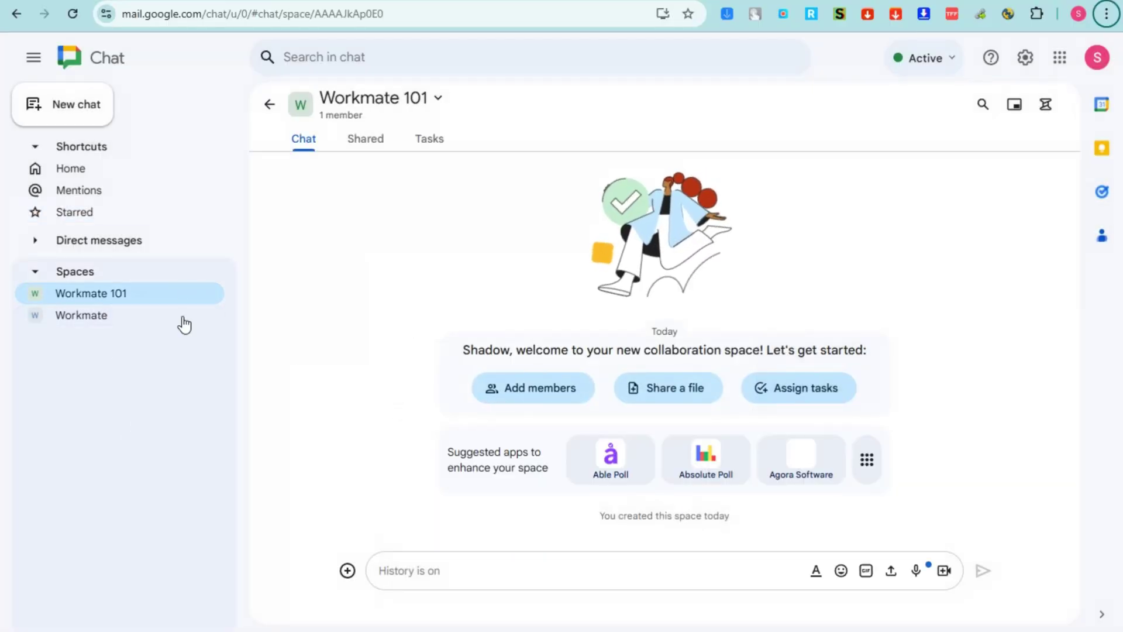
Pin the Workmate 101 space to the top of Spaces
left_click(209, 300)
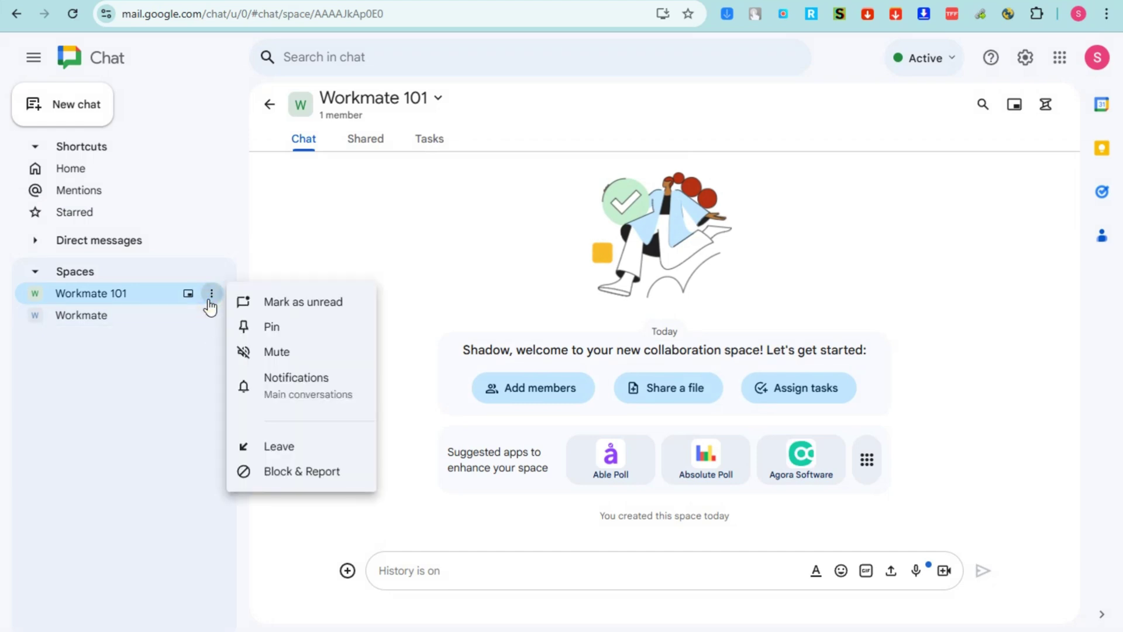
left_click(284, 336)
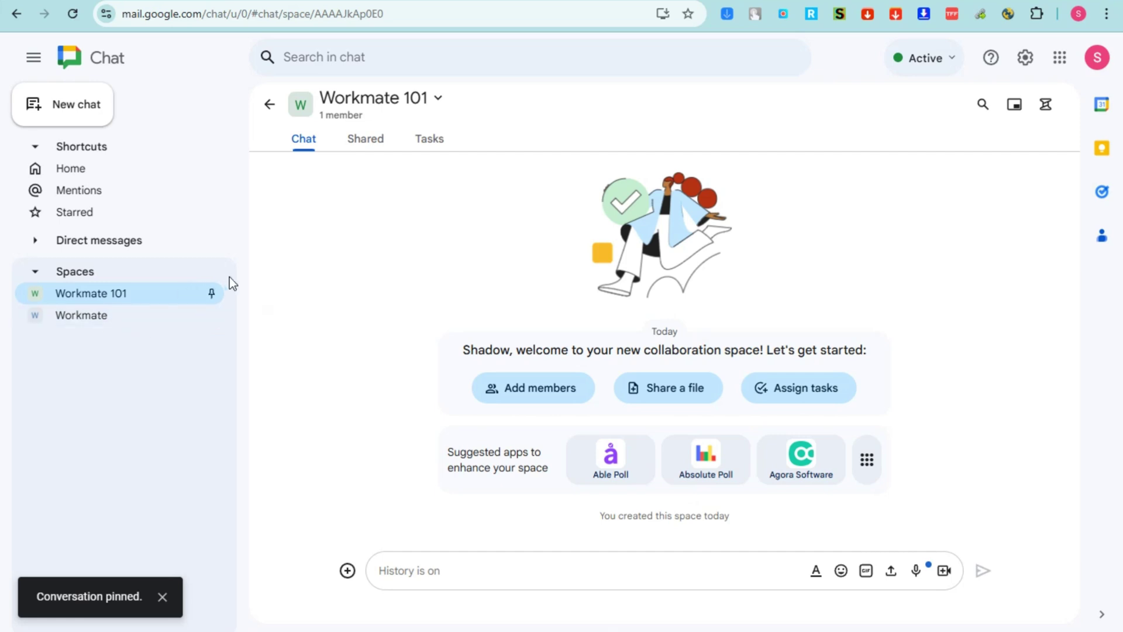
left_click(79, 109)
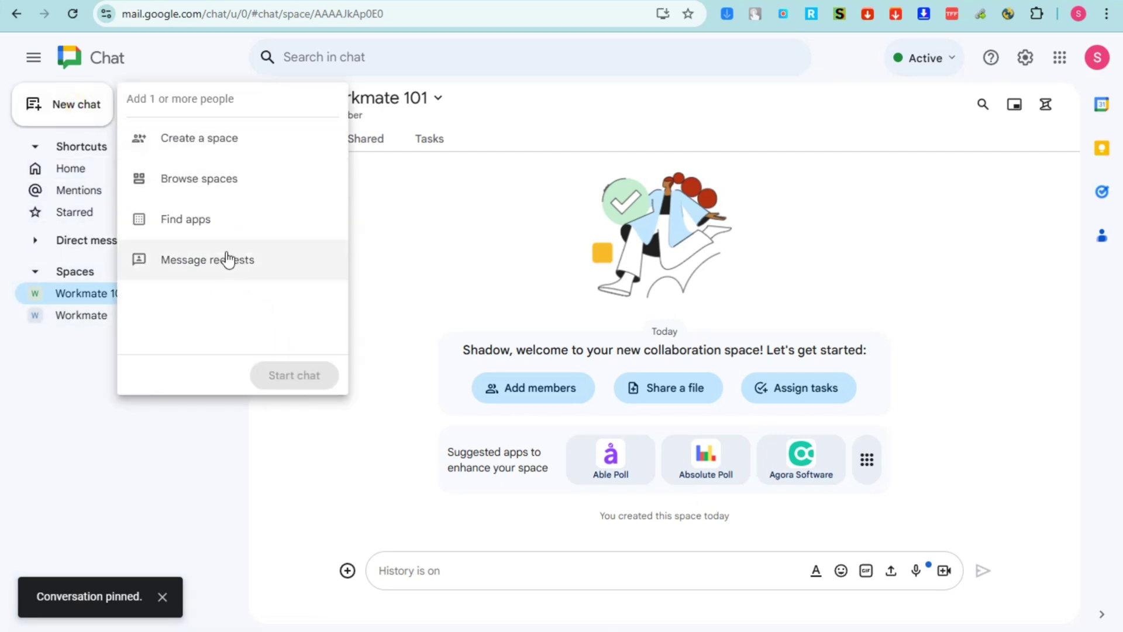
Create another space named 'Workmate 102'
left_click(212, 143)
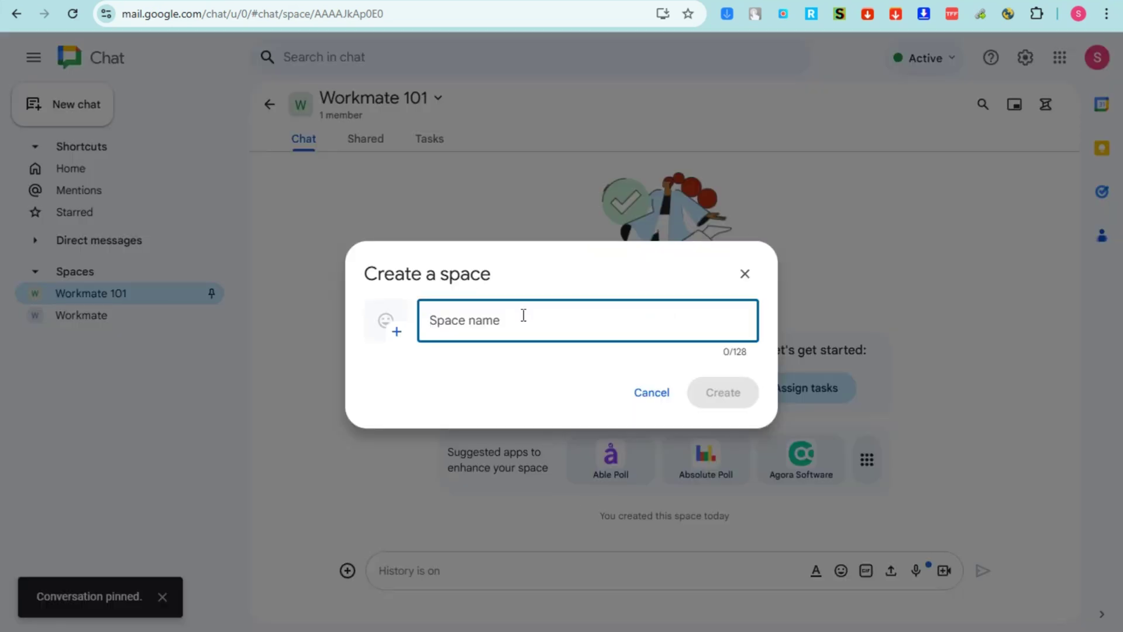
type("Workmate 102")
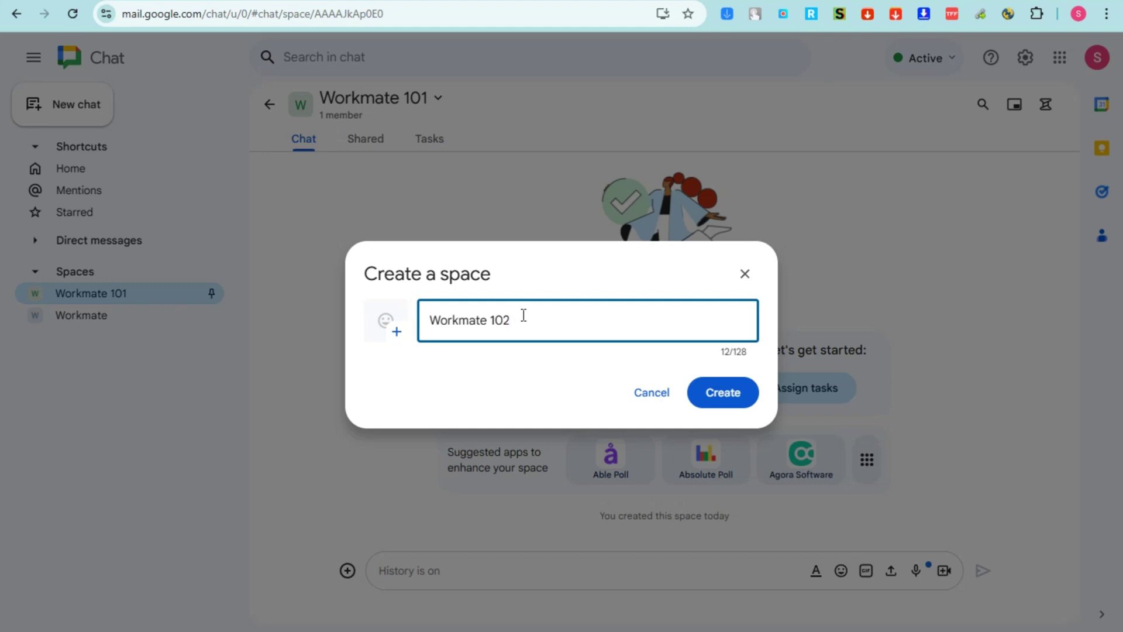
left_click(721, 396)
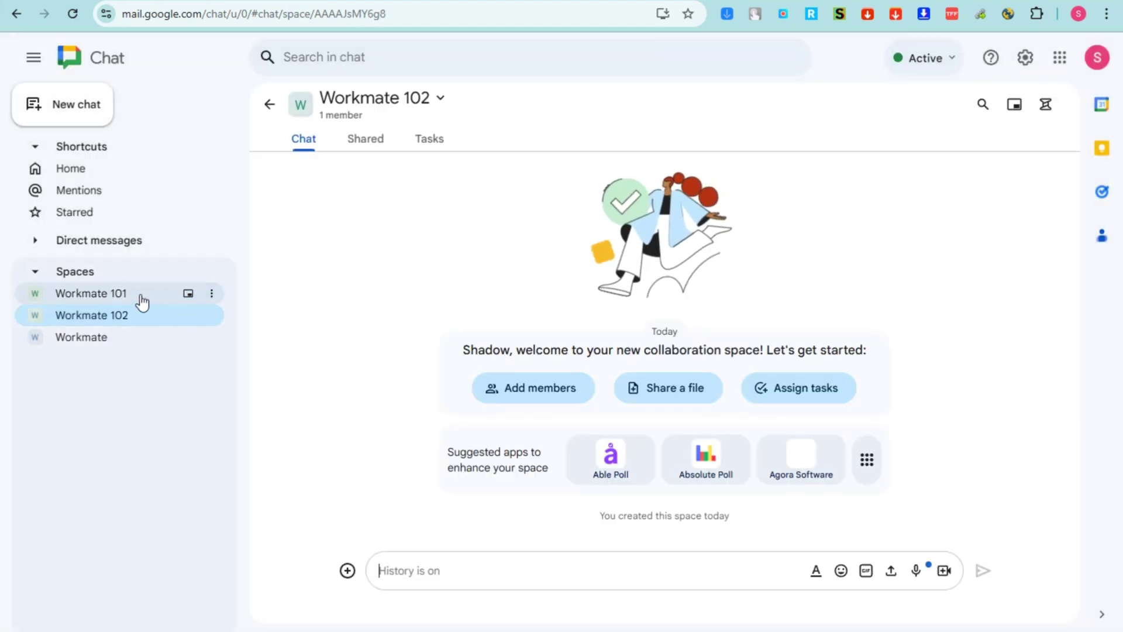
Set Workmate 101 notifications to All new messages and threads and save
left_click(212, 295)
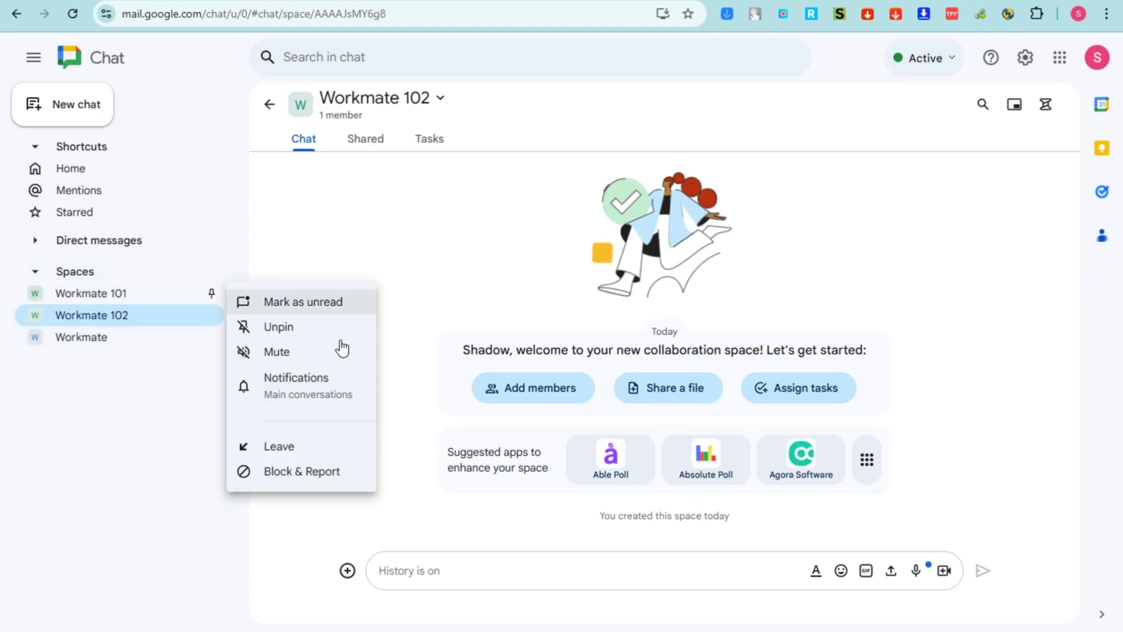
left_click(245, 389)
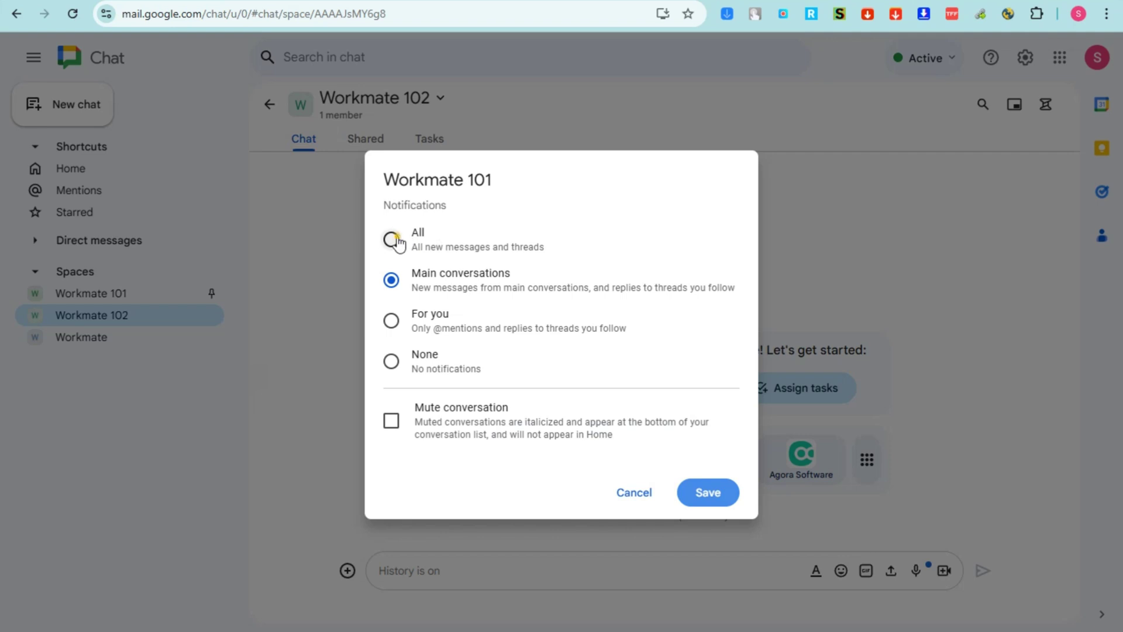
left_click(392, 240)
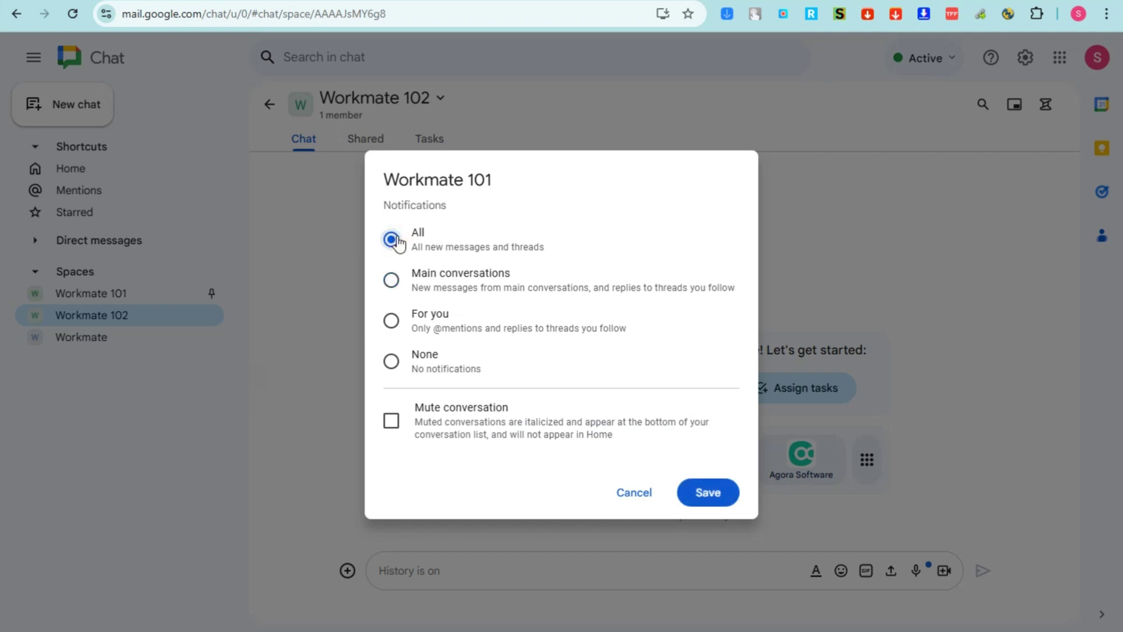
left_click(391, 320)
left_click(391, 361)
left_click(392, 239)
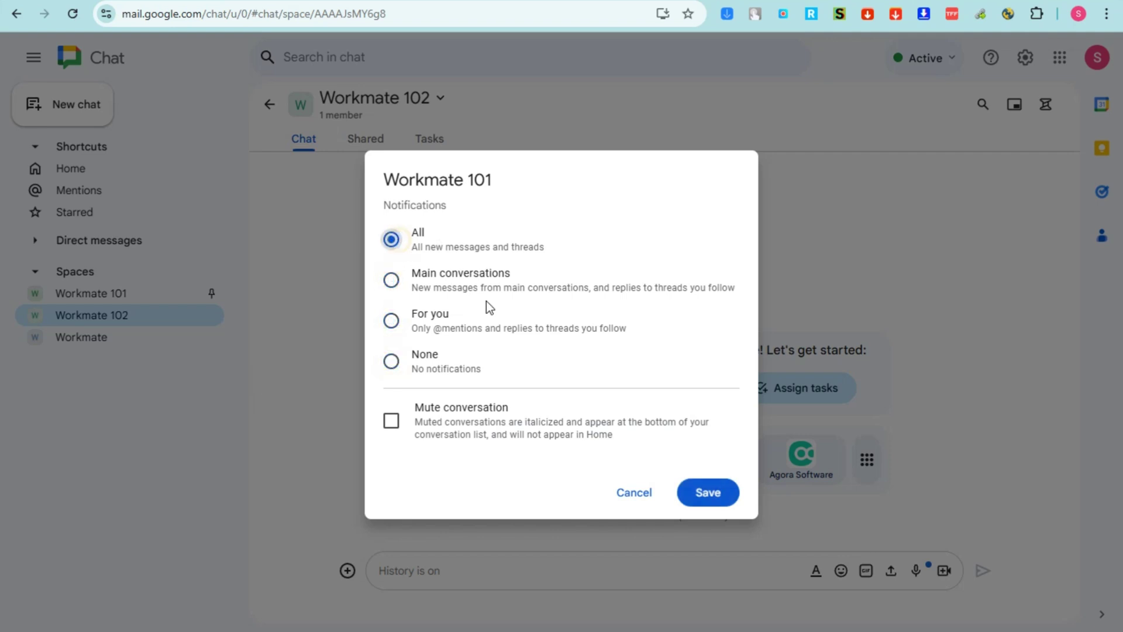
left_click(706, 495)
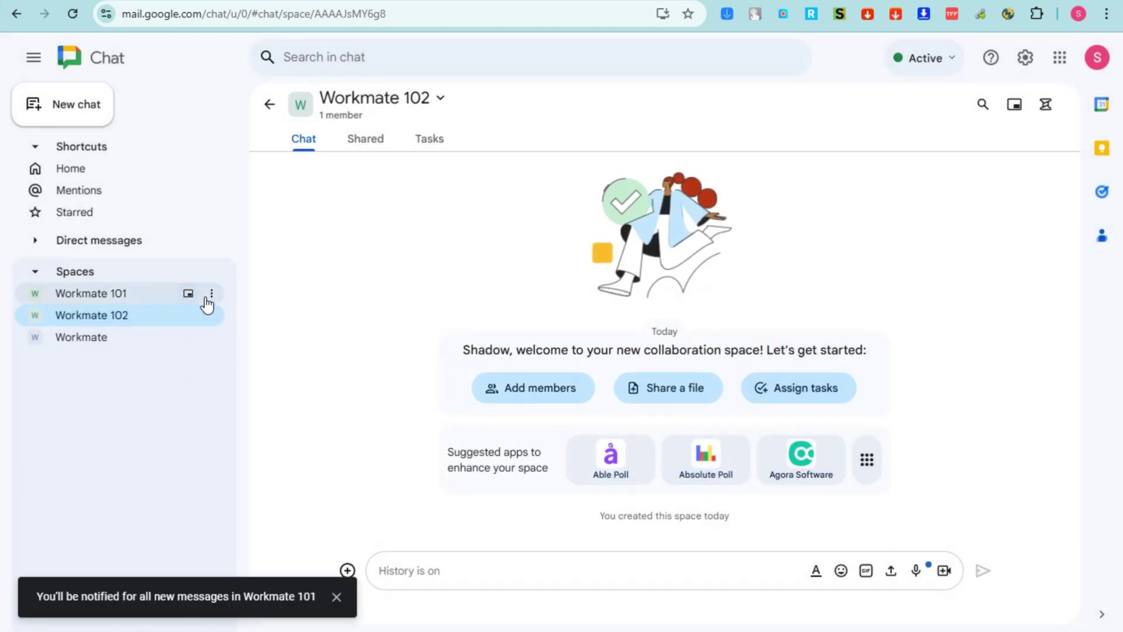
Open the Workmate 101 space after closing its options menu unused
left_click(212, 296)
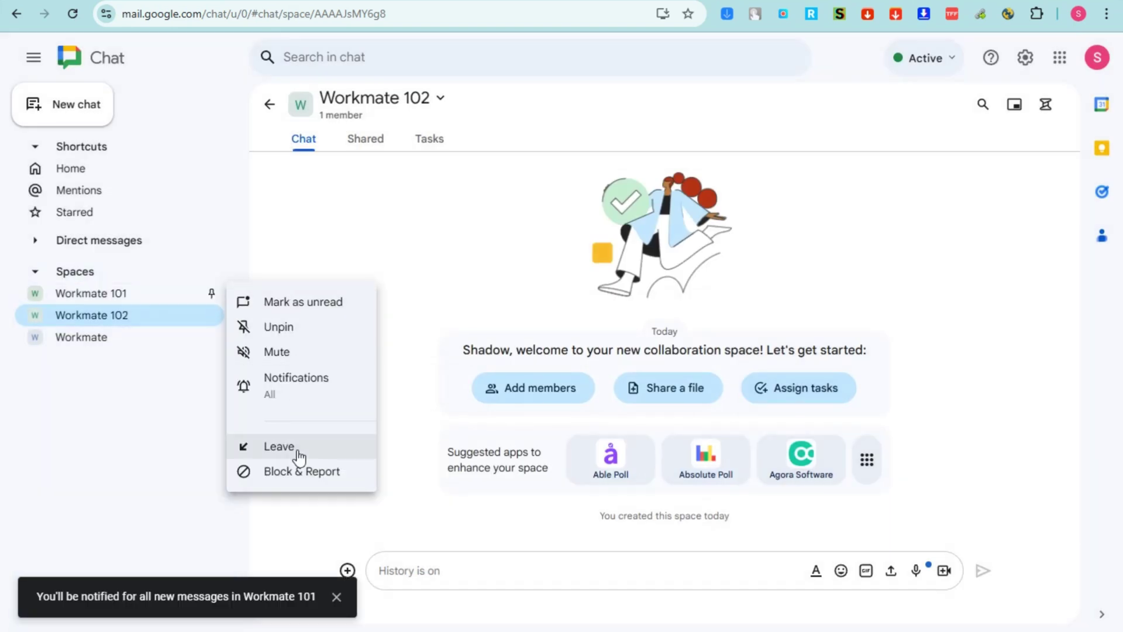
left_click(515, 219)
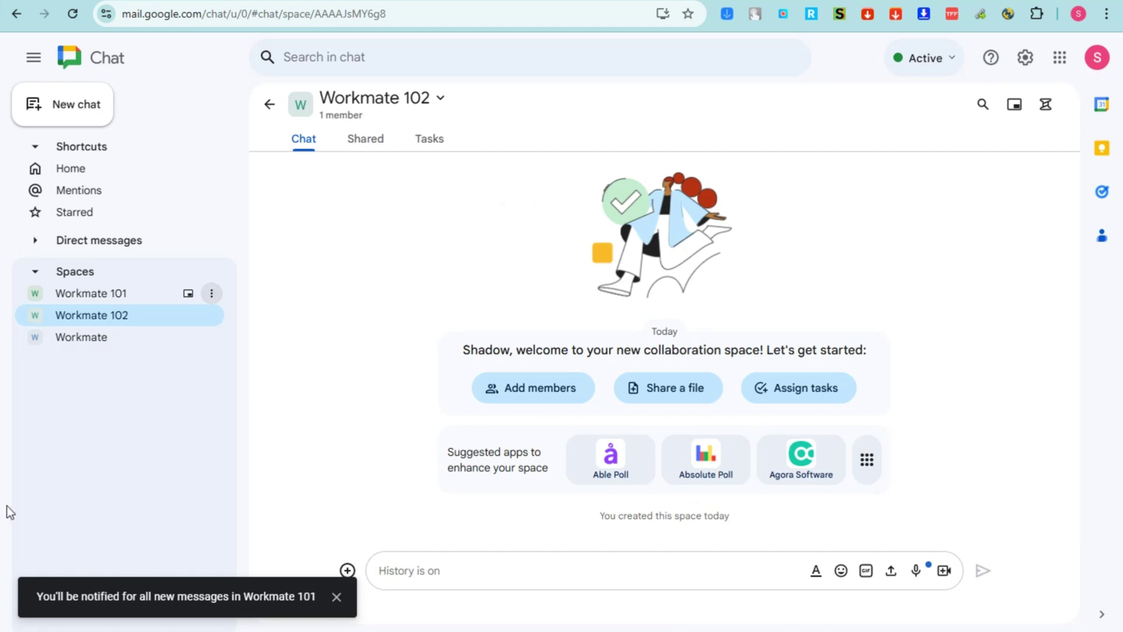
left_click(118, 294)
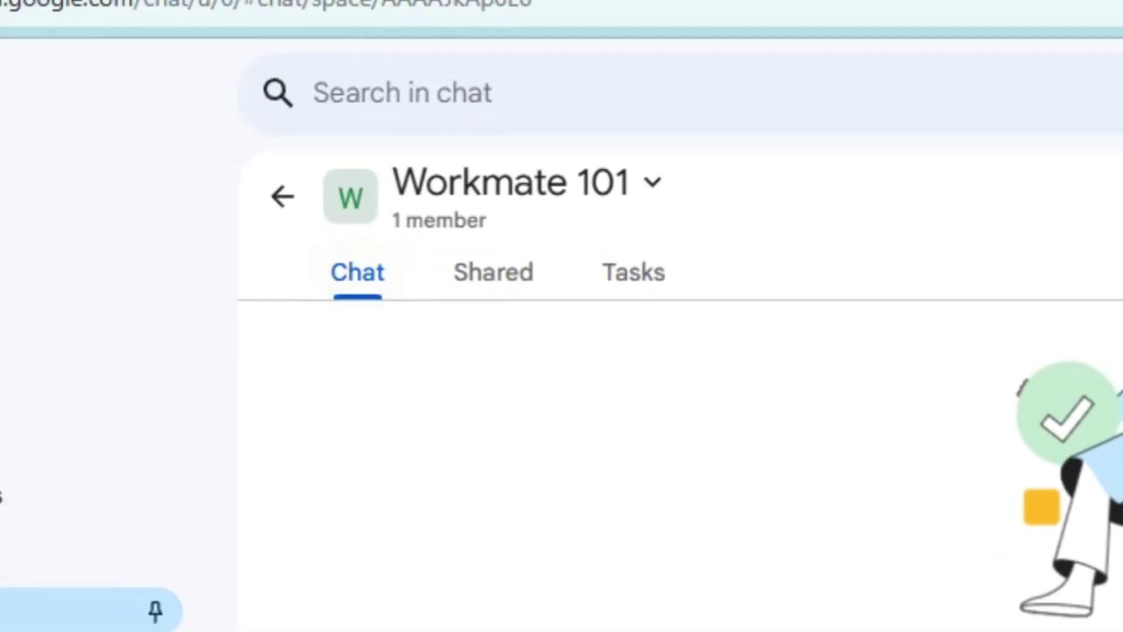
Look over the Shared and Tasks tabs, then post 'Good Day!' in the Workmate 101 chat
left_click(503, 292)
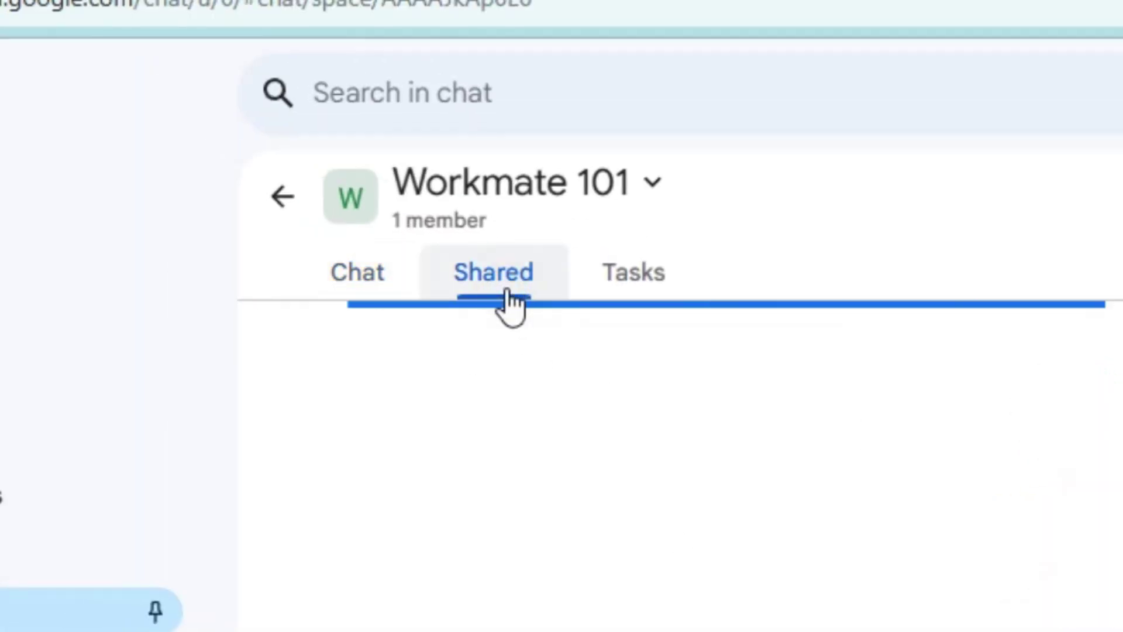
left_click(623, 290)
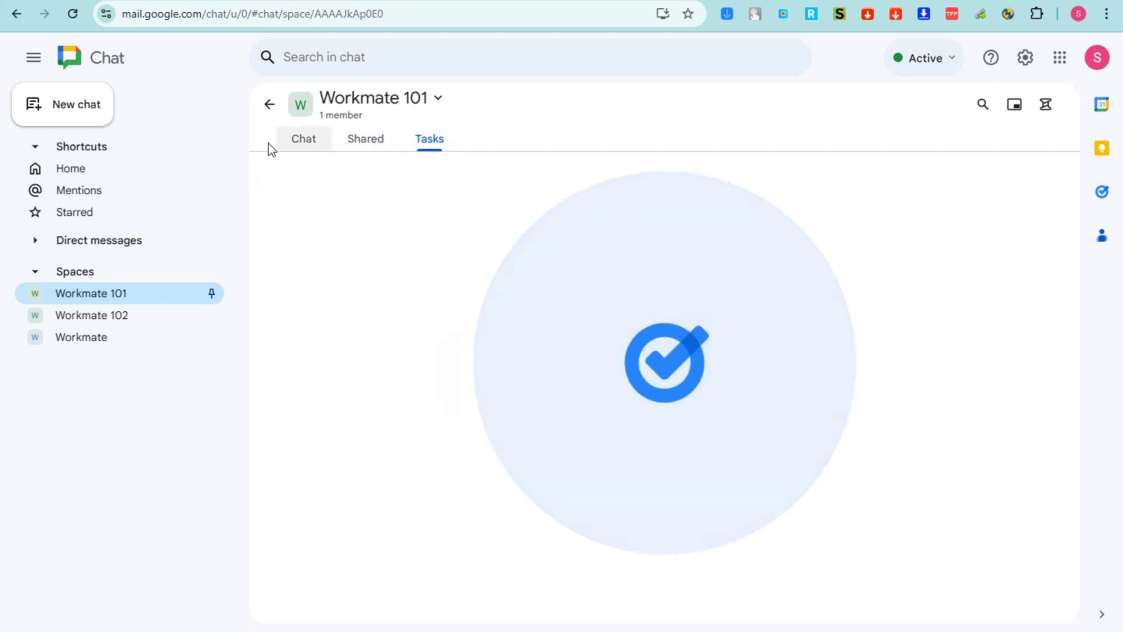
left_click(321, 282)
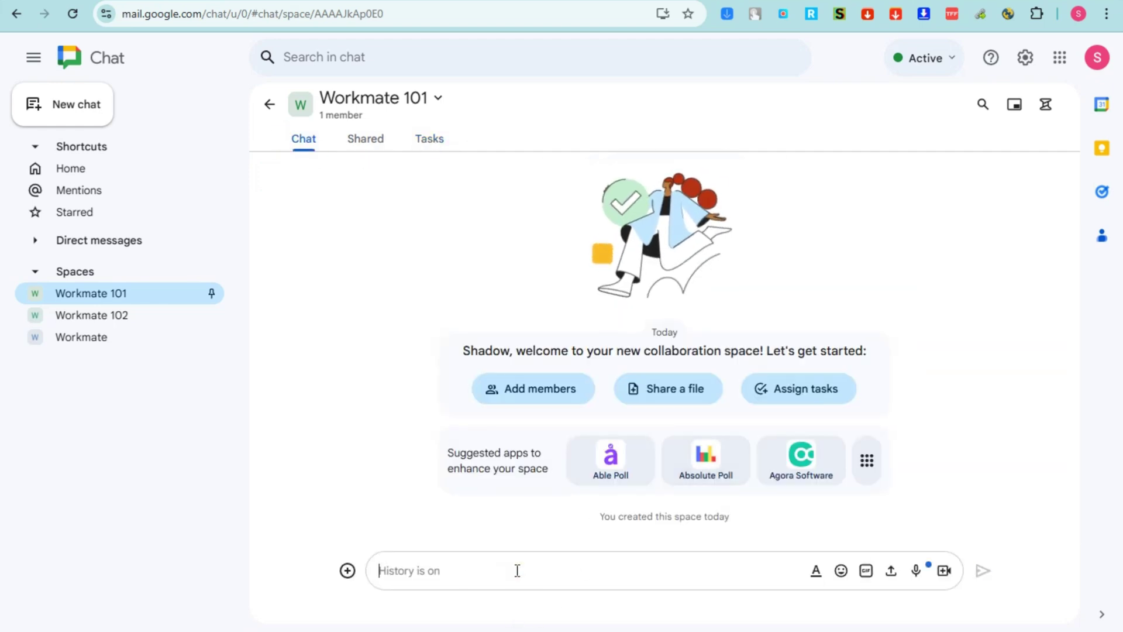
type("Good Day")
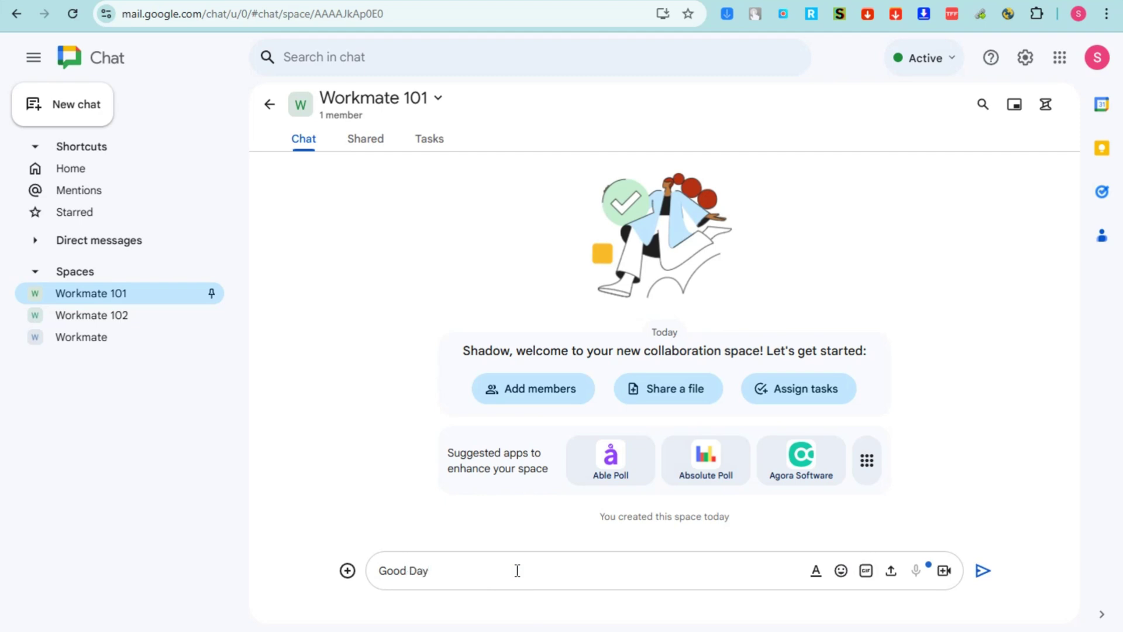
key("Return")
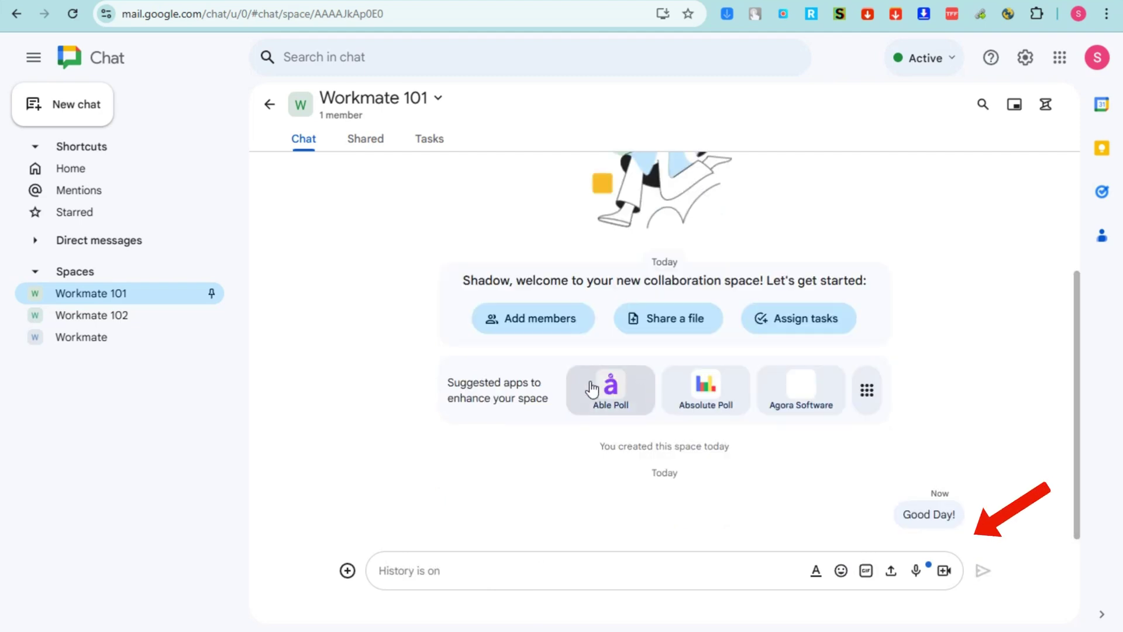
Start adding a member by searching for a person, then cancel without adding anyone
left_click(545, 324)
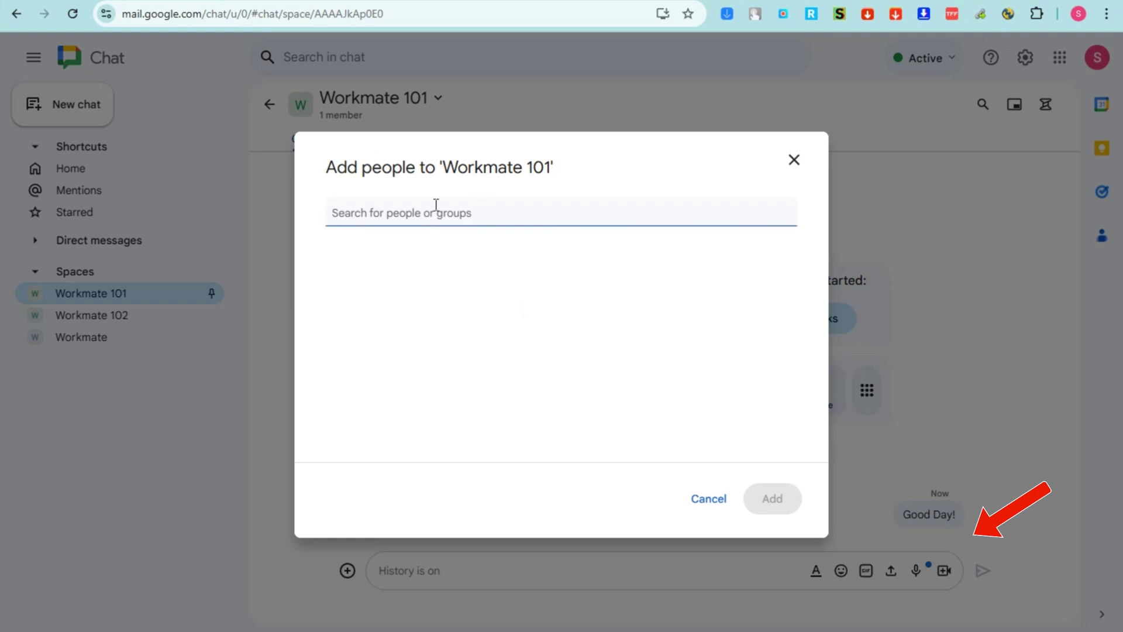
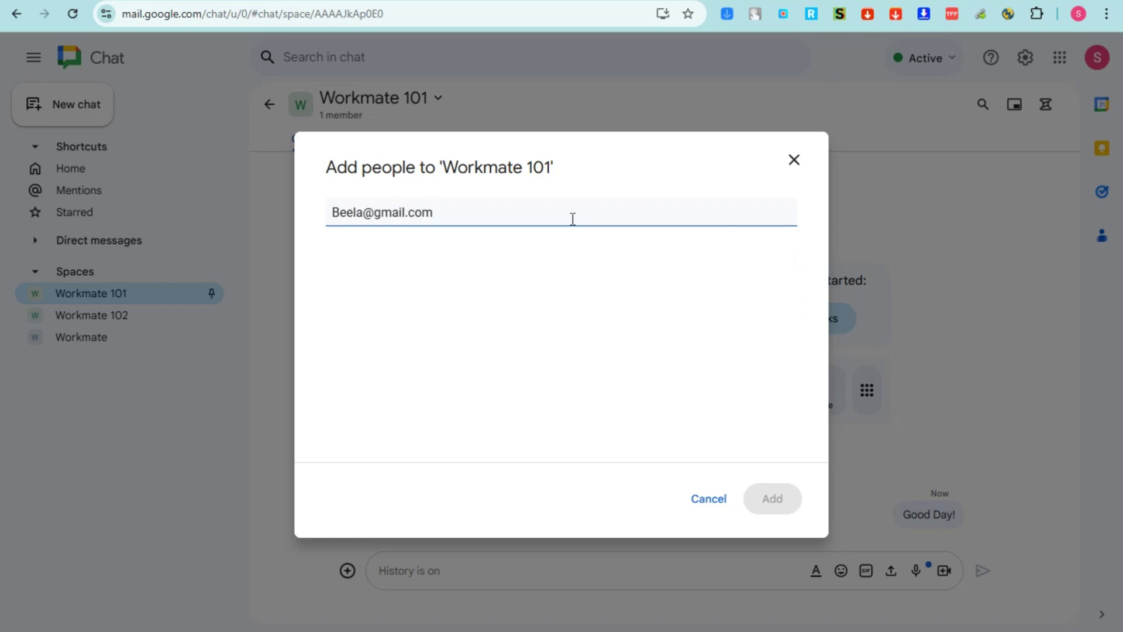
left_click(793, 161)
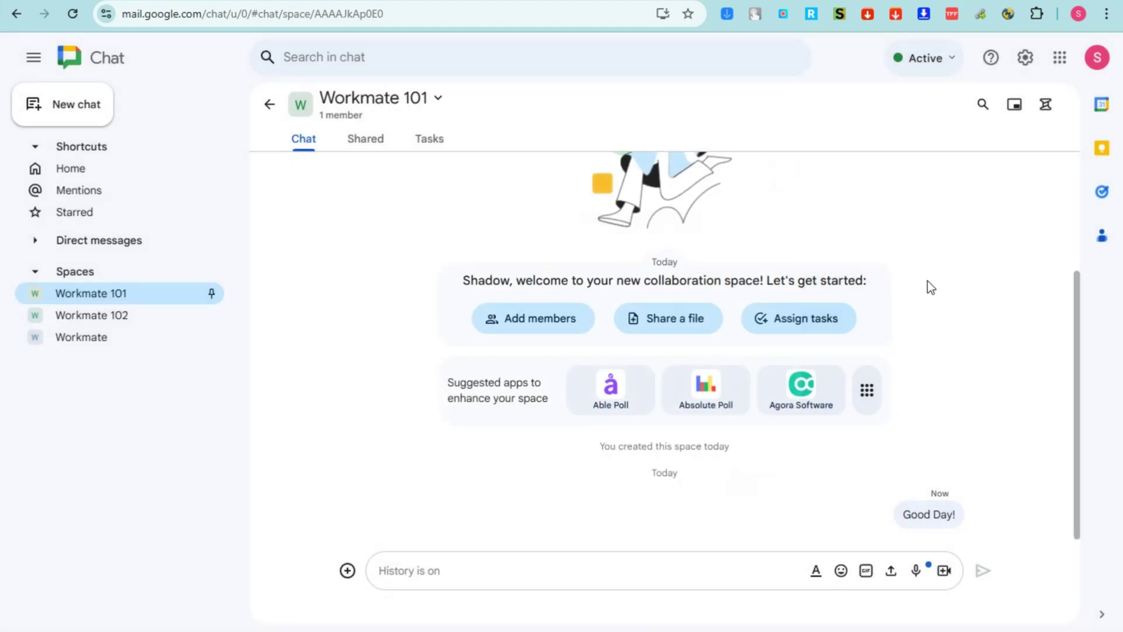
left_click(667, 321)
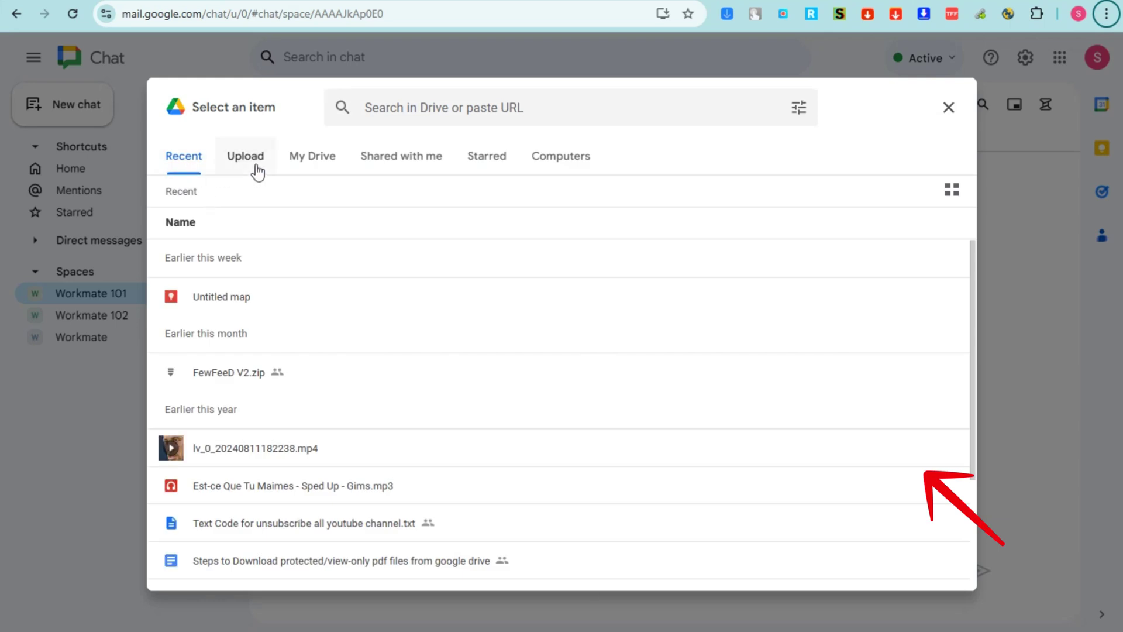
left_click(253, 166)
left_click(316, 163)
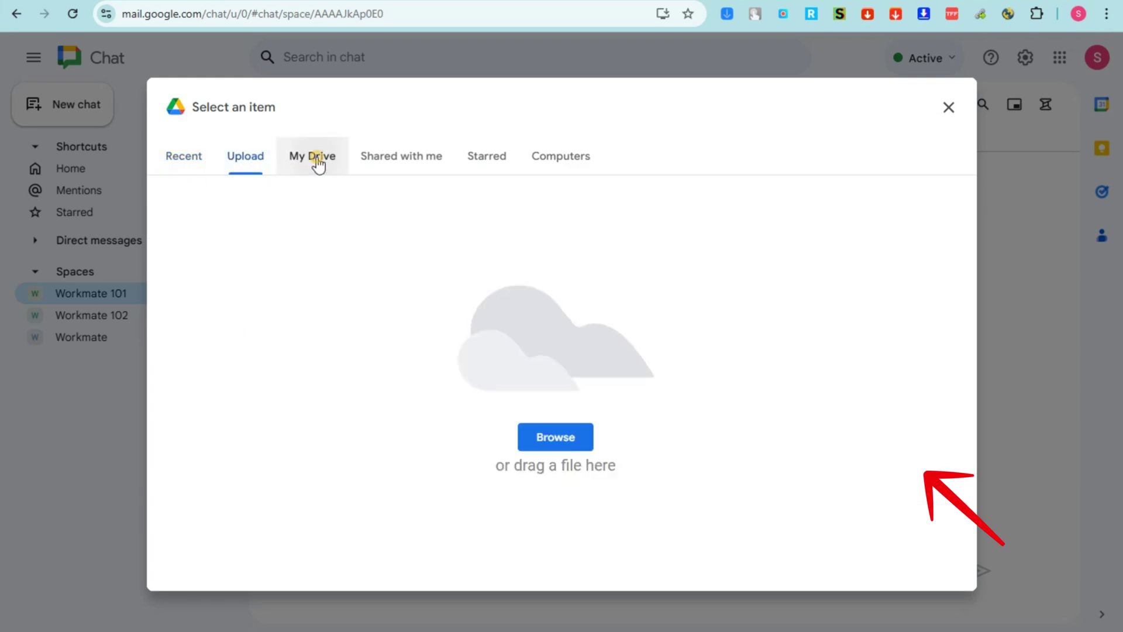
left_click(388, 170)
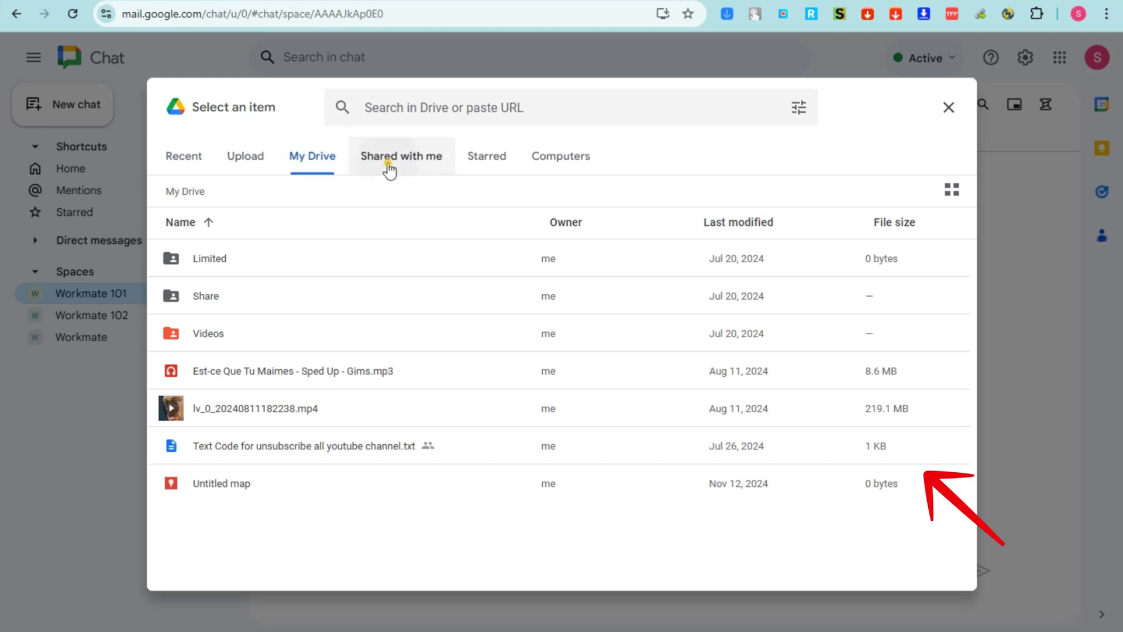
left_click(487, 173)
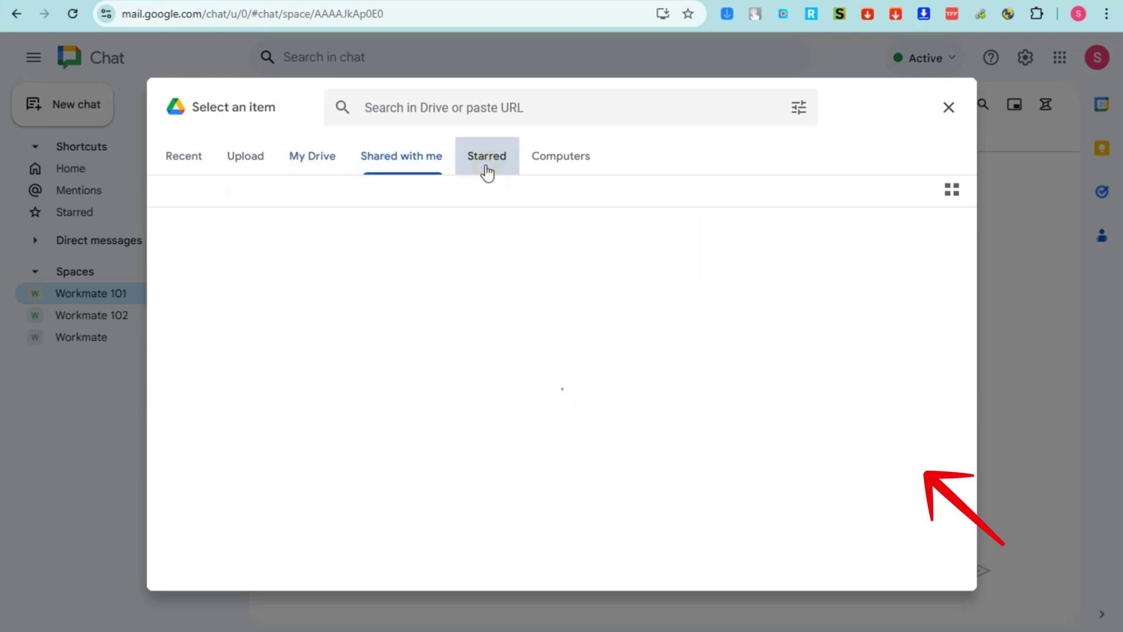
left_click(556, 167)
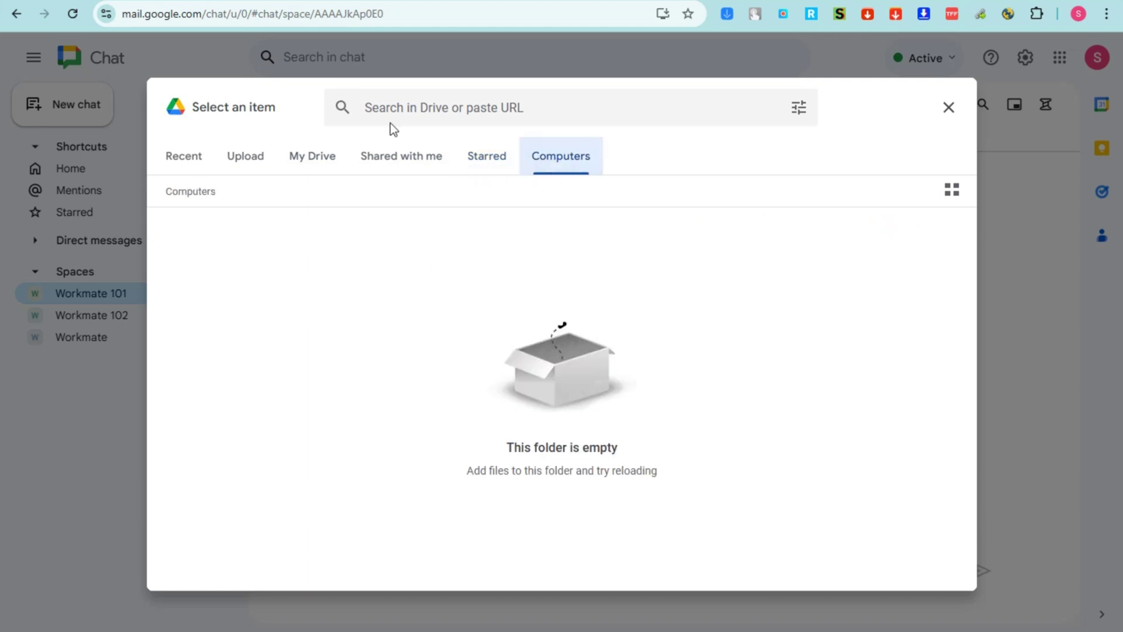
left_click(221, 163)
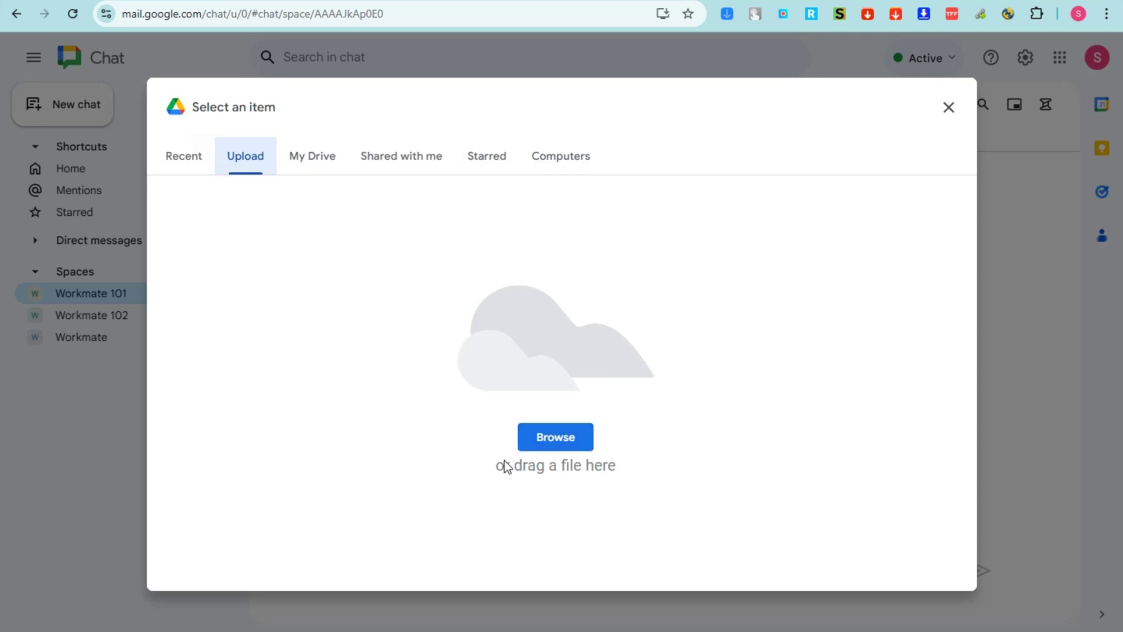
left_click(949, 109)
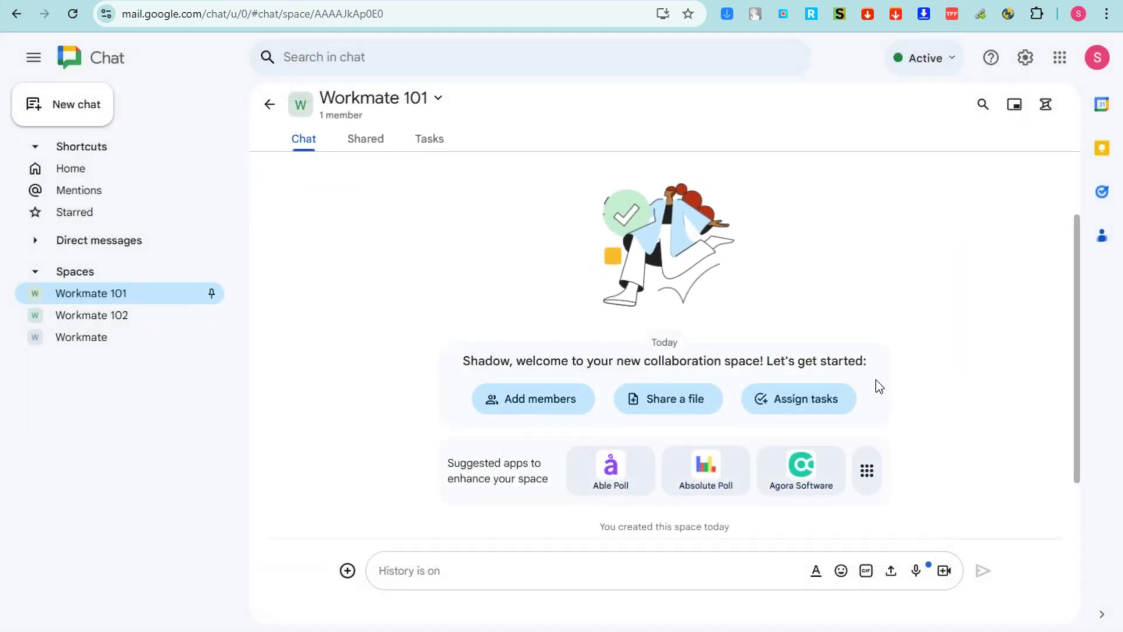
Create a new space task titled 'Workmate 101'
left_click(805, 399)
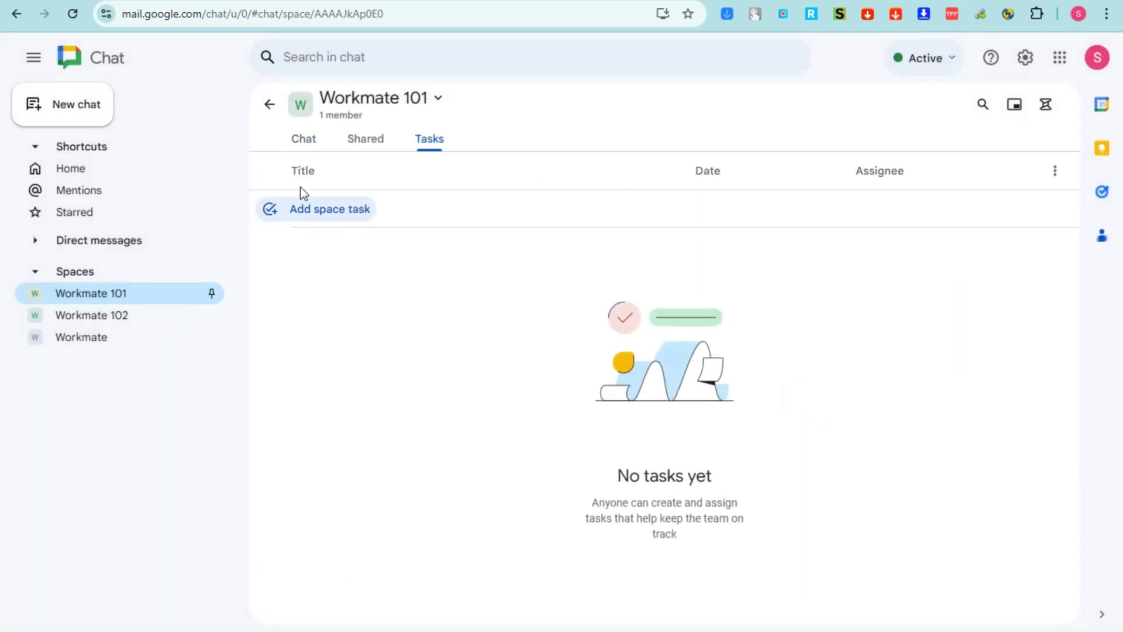
left_click(319, 212)
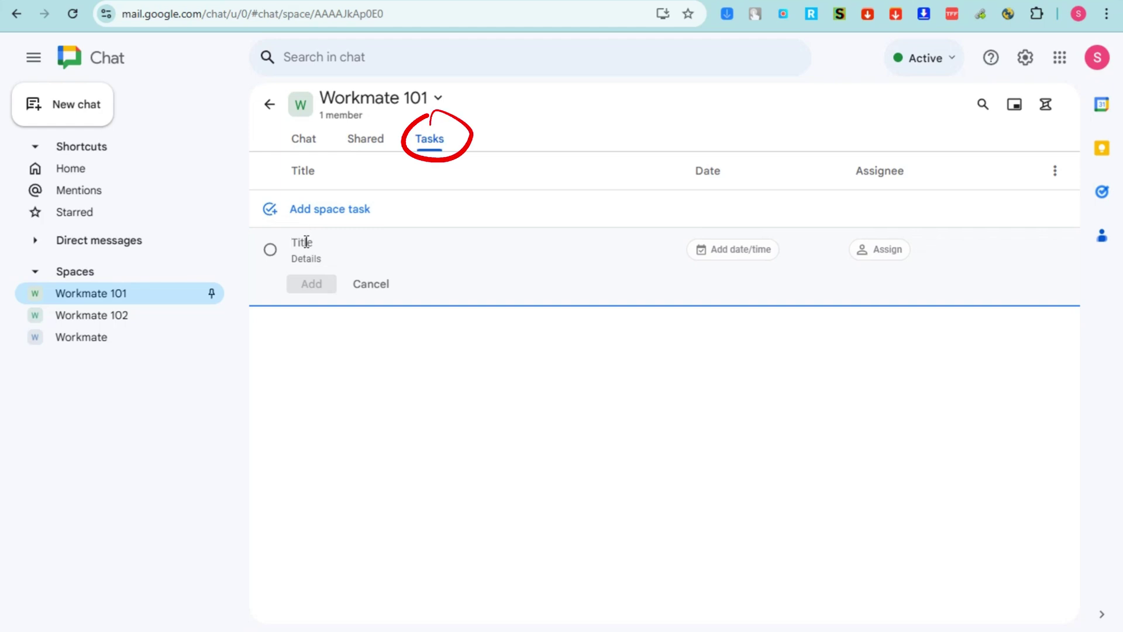
type("Work")
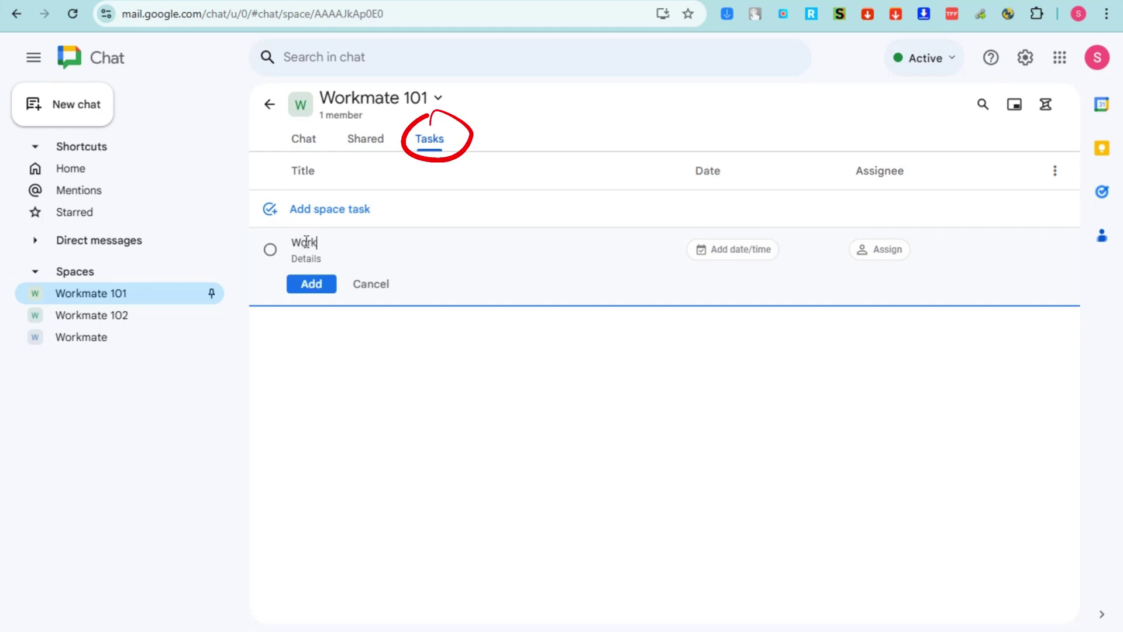
type("mate 101")
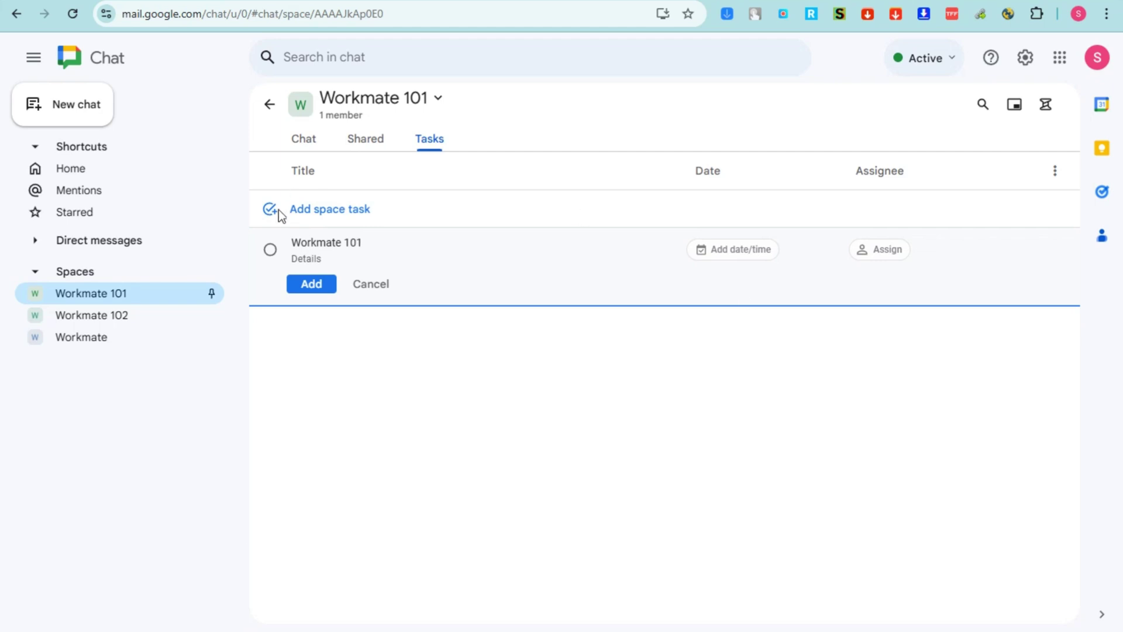
left_click(308, 284)
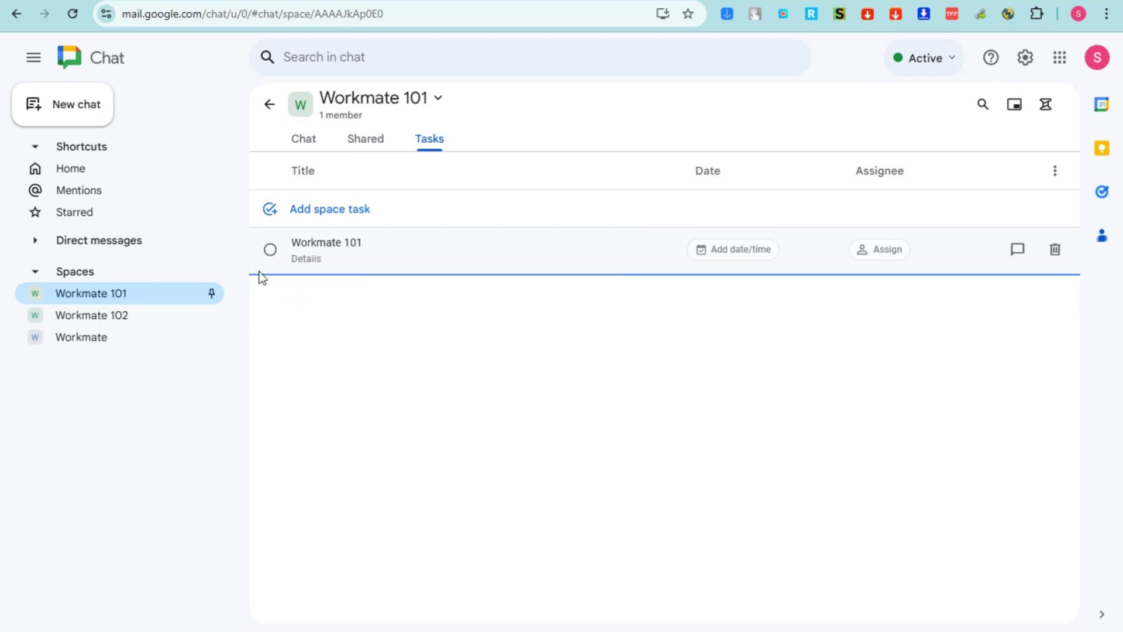
Set the task due November 16 (tomorrow), assign it to yourself, and open its thread
left_click(720, 257)
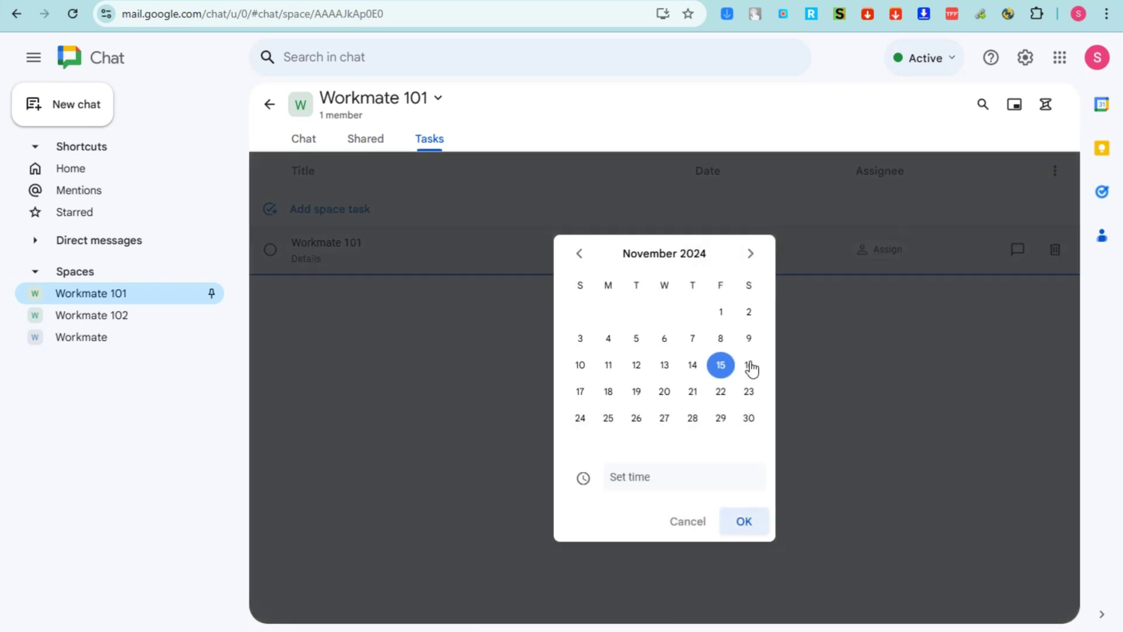
left_click(750, 367)
left_click(747, 521)
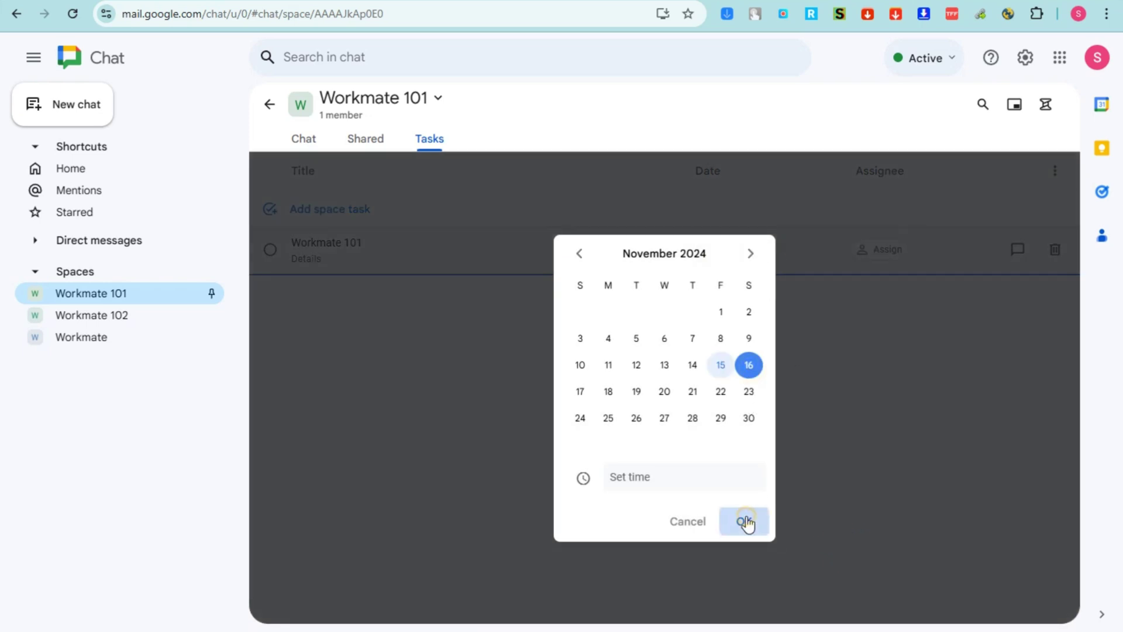
left_click(893, 250)
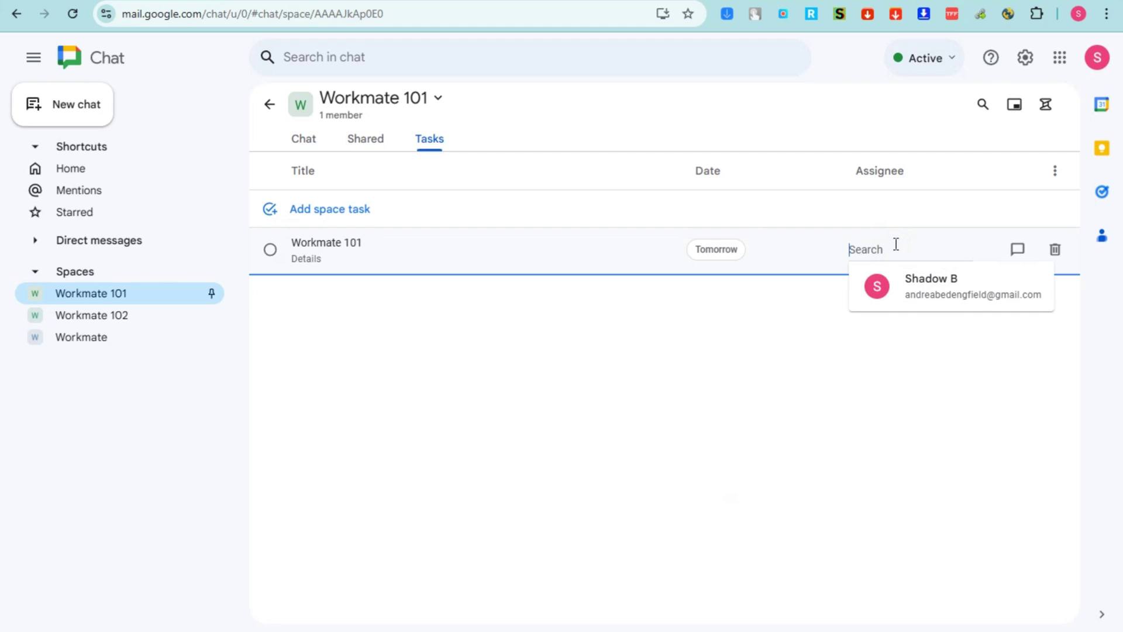
left_click(932, 293)
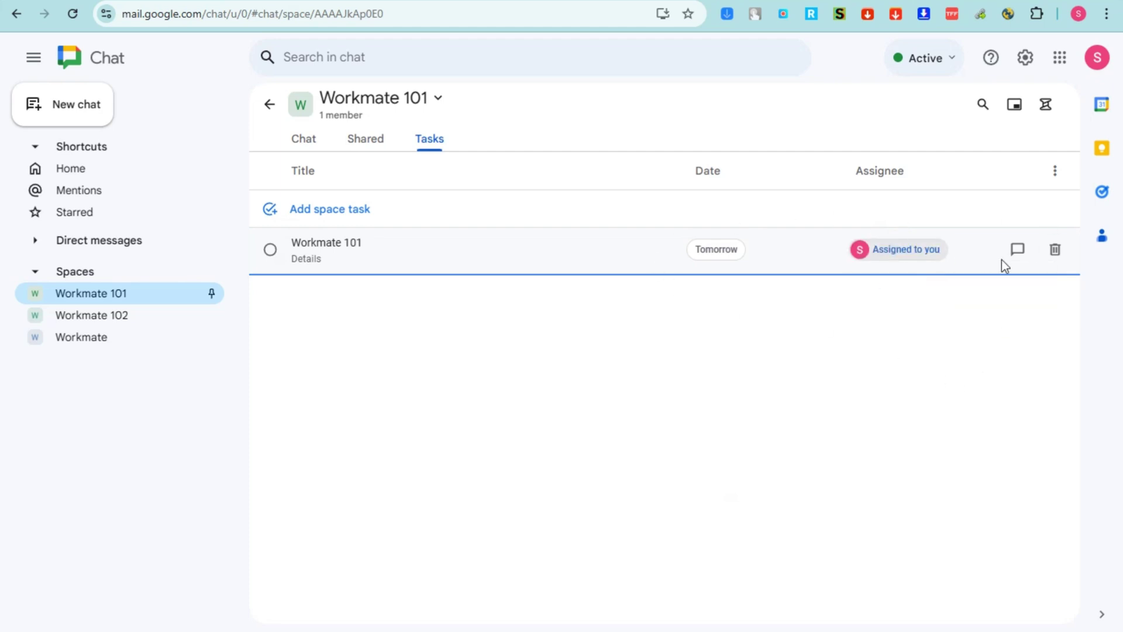
left_click(1017, 250)
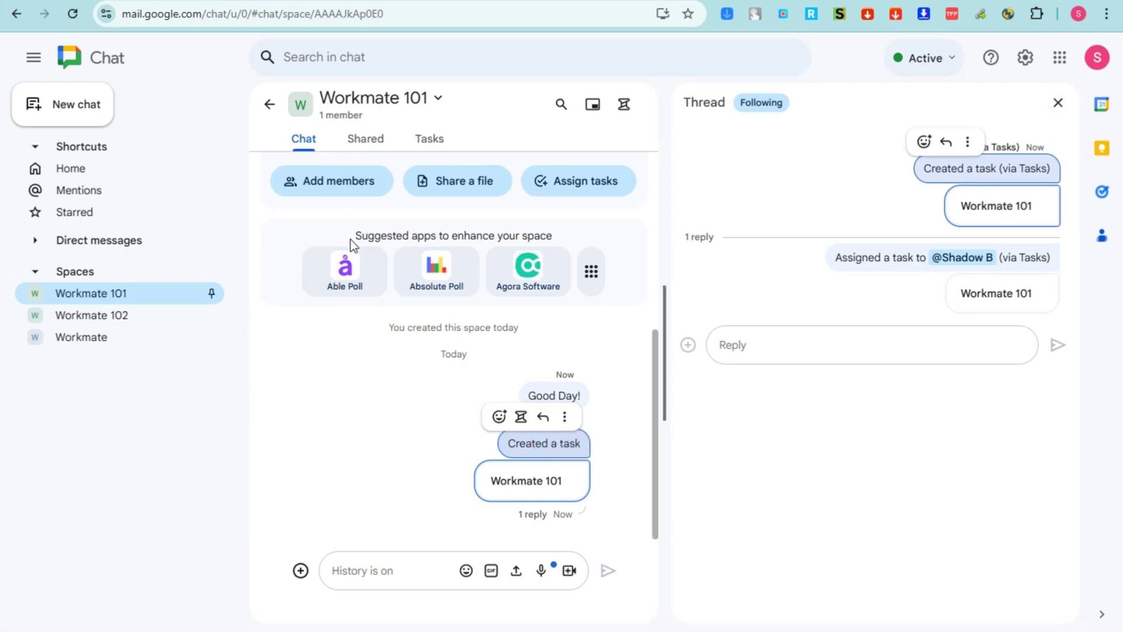
Browse the full Add apps list without adding any, then close the task thread panel
left_click(344, 303)
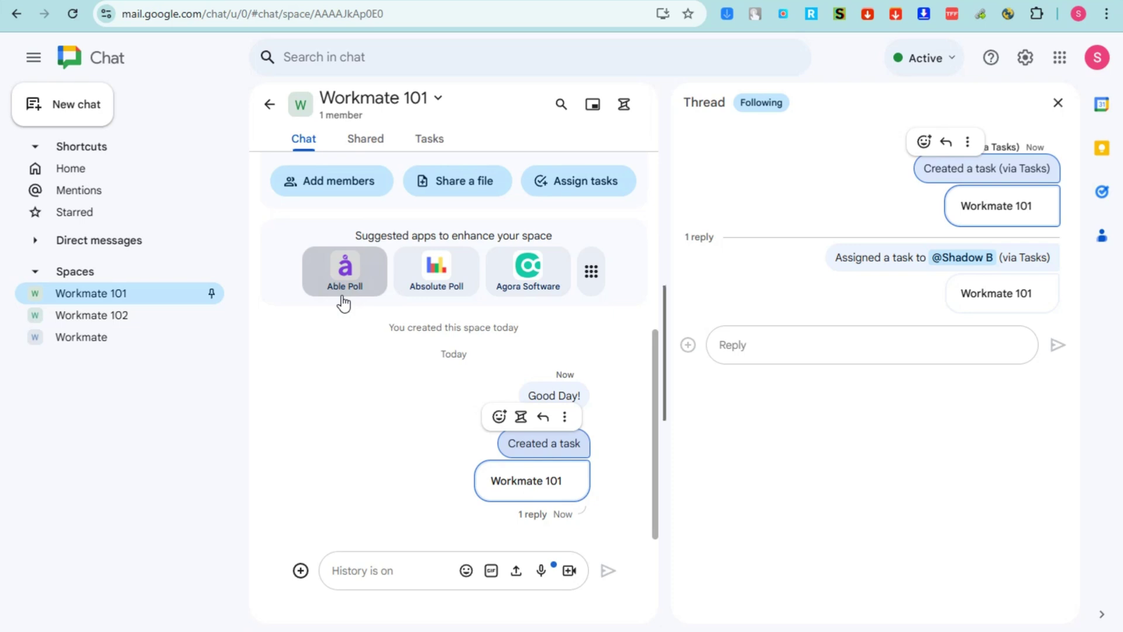
left_click_drag(343, 299, 593, 283)
left_click(592, 275)
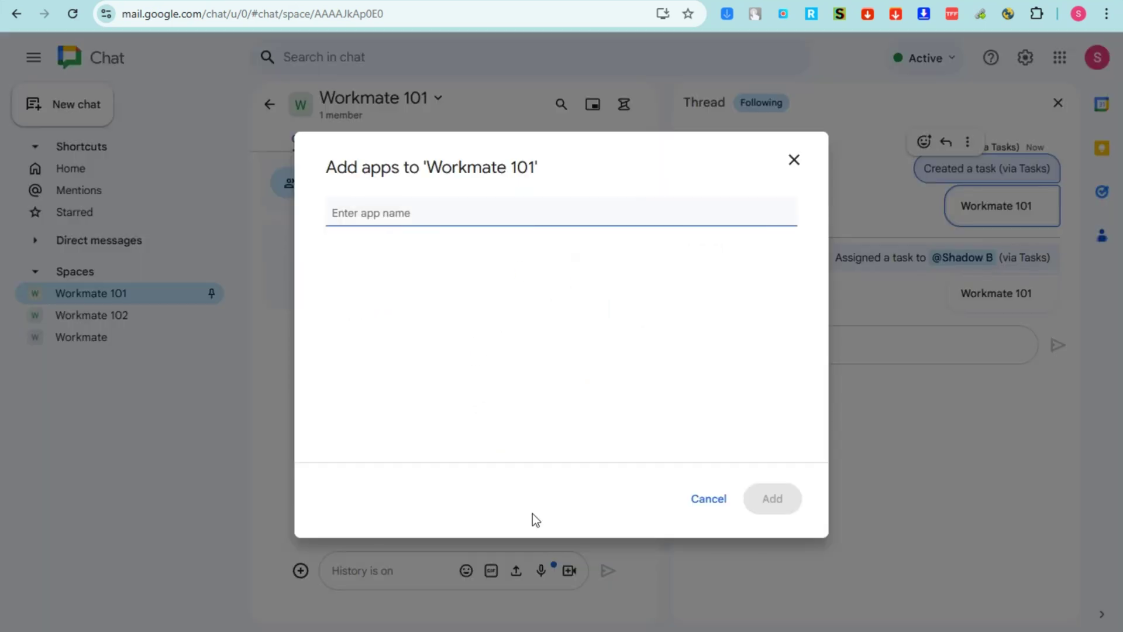
scroll(457, 362, "down", 7)
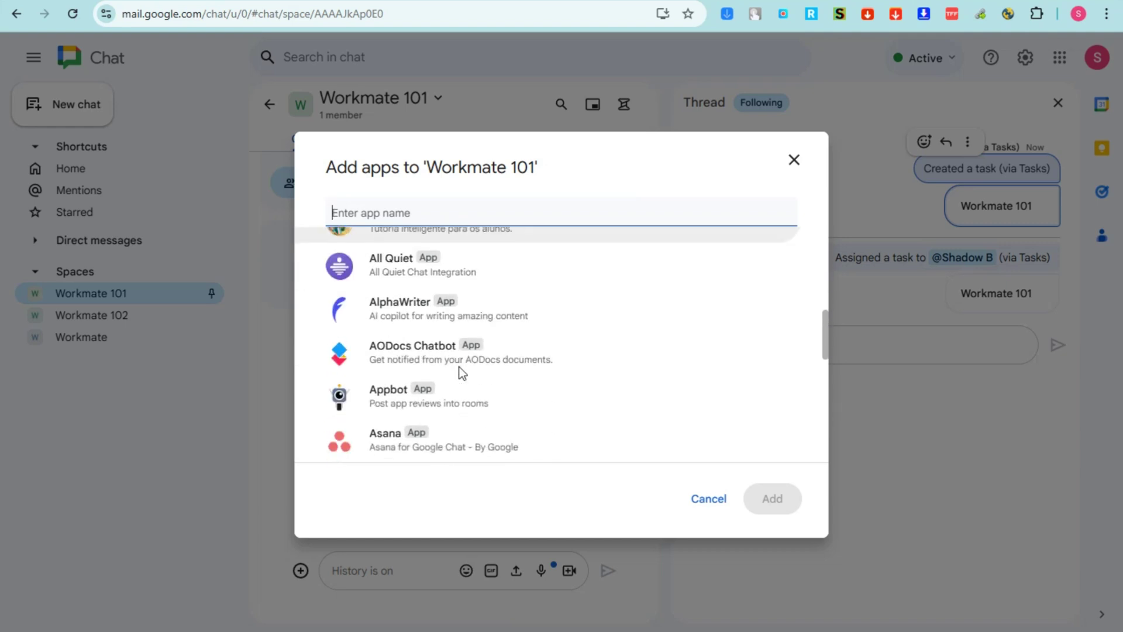
scroll(458, 366, "down", 7)
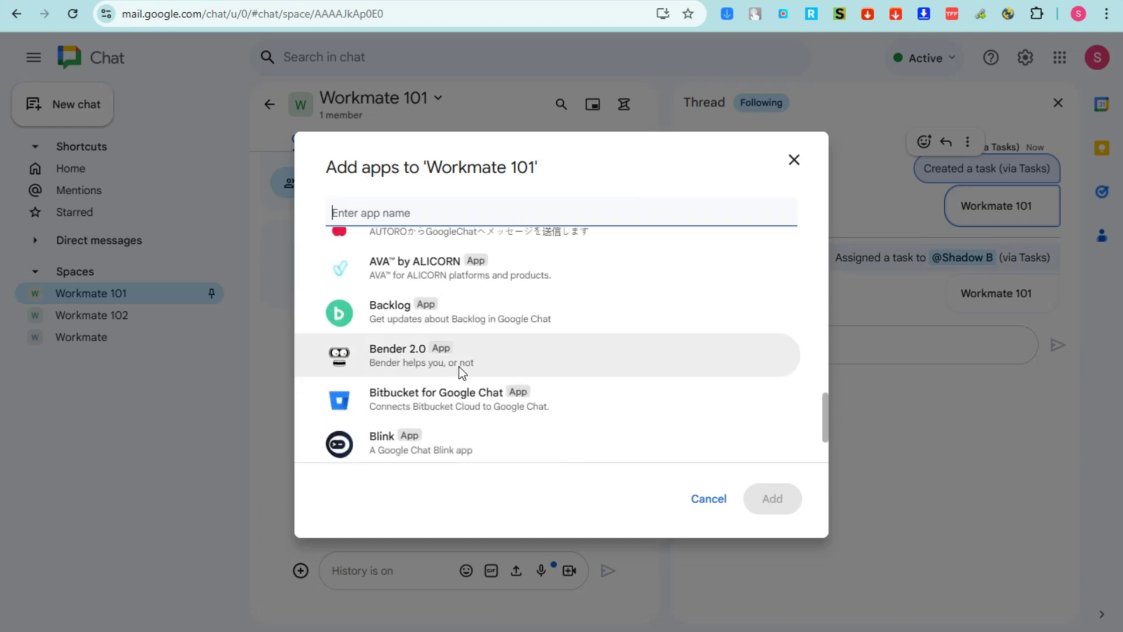
scroll(458, 367, "down", 2)
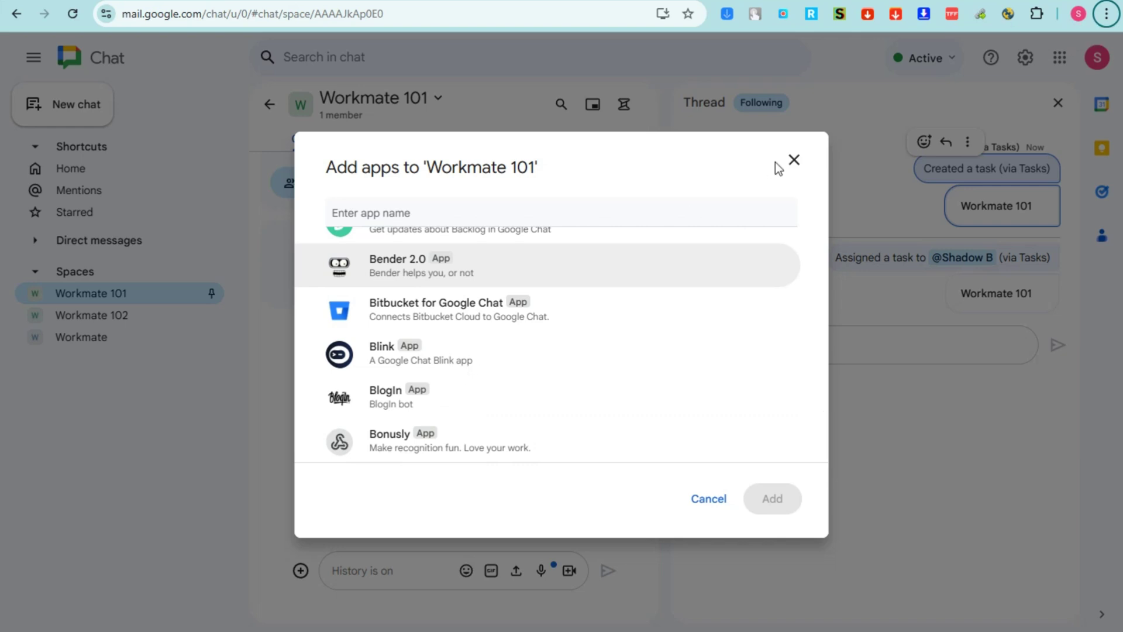
left_click(792, 160)
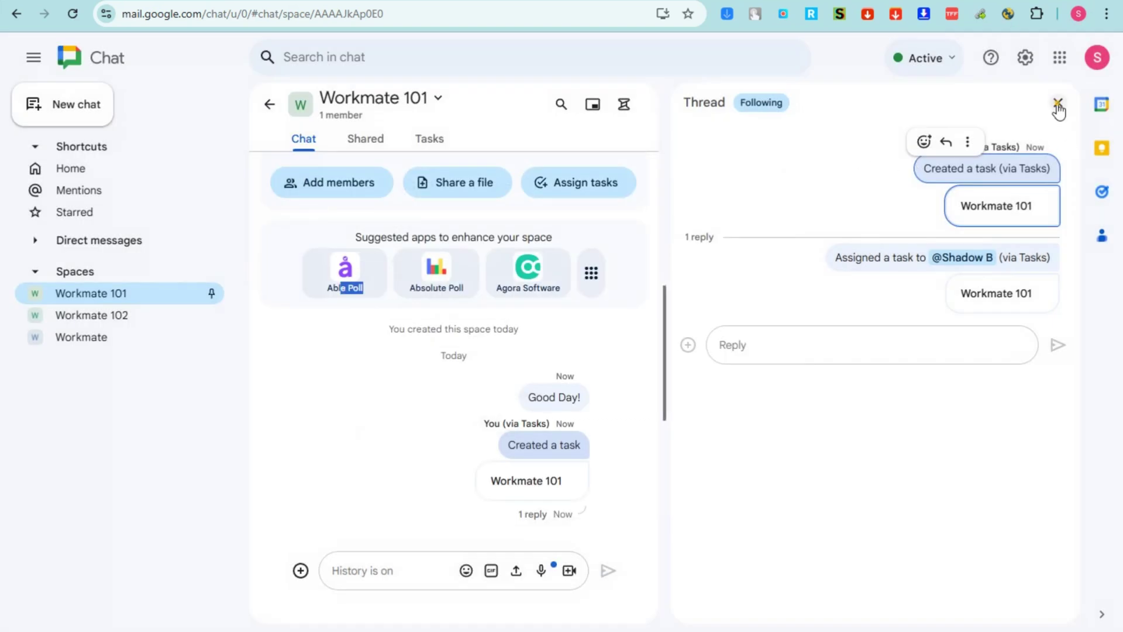
left_click(1058, 103)
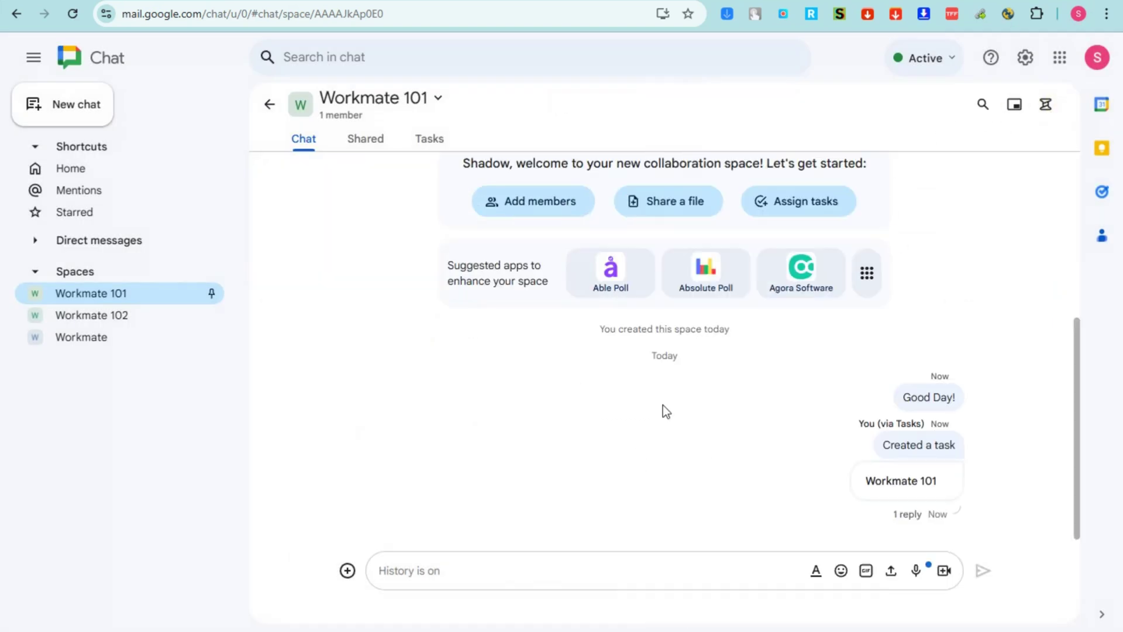
Browse My Drive, Shared with me and Computers in the Drive picker, then close it
left_click(365, 142)
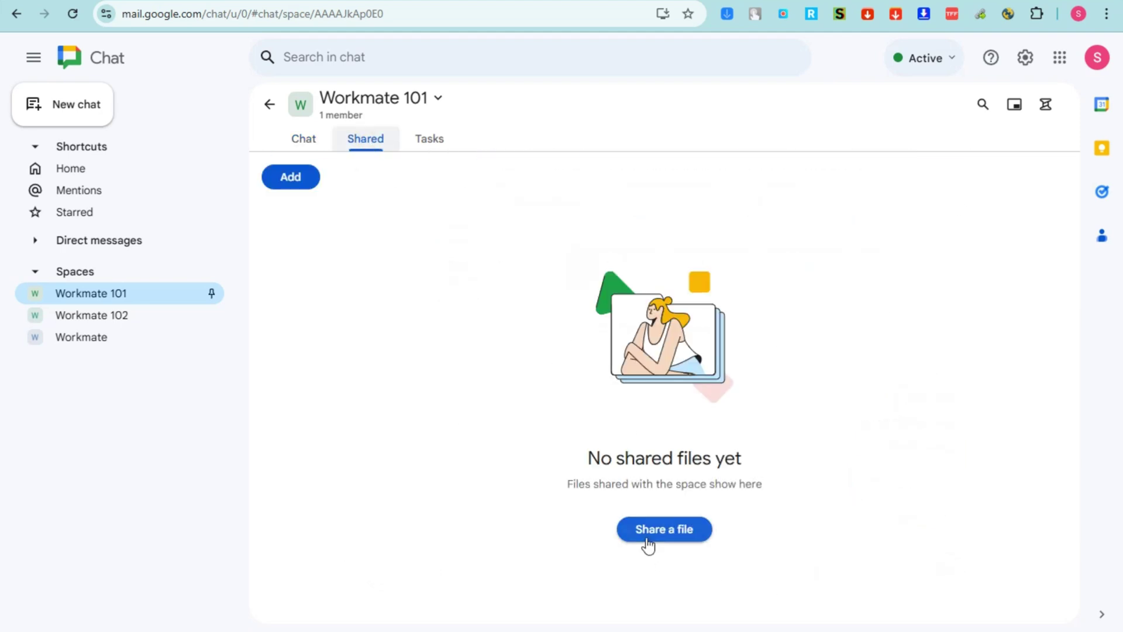
left_click(648, 543)
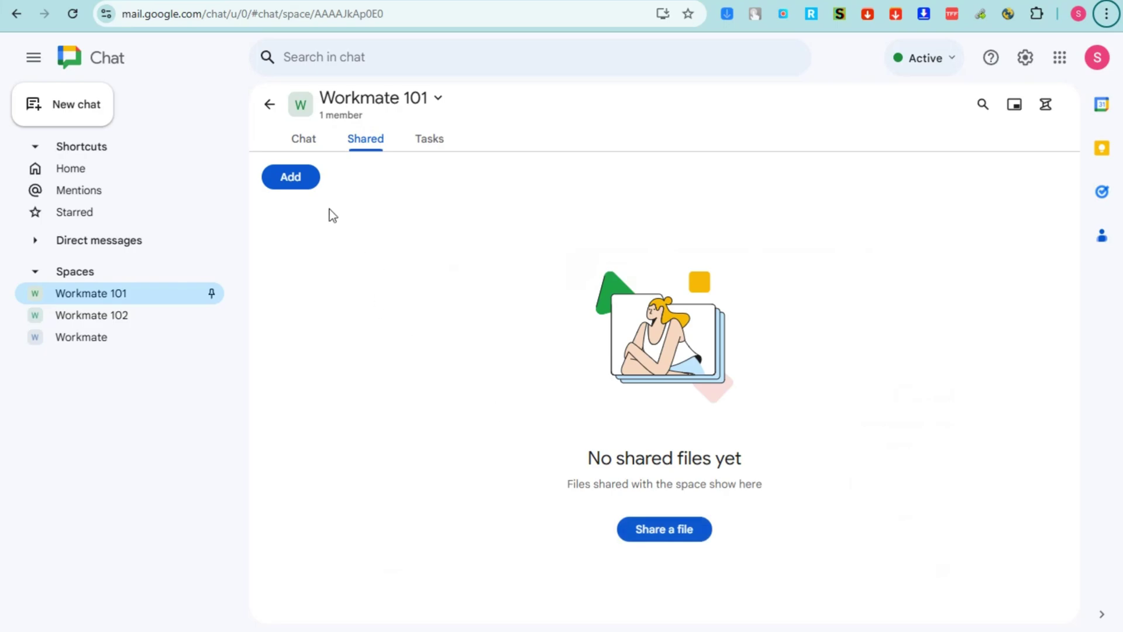
left_click(291, 177)
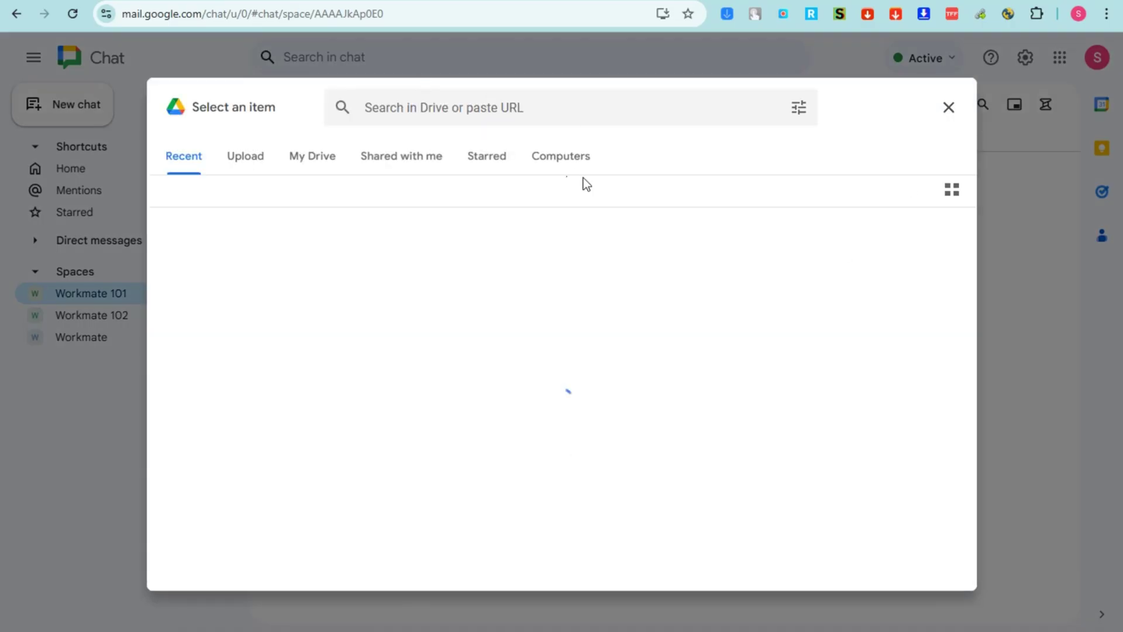
left_click(313, 156)
left_click(401, 156)
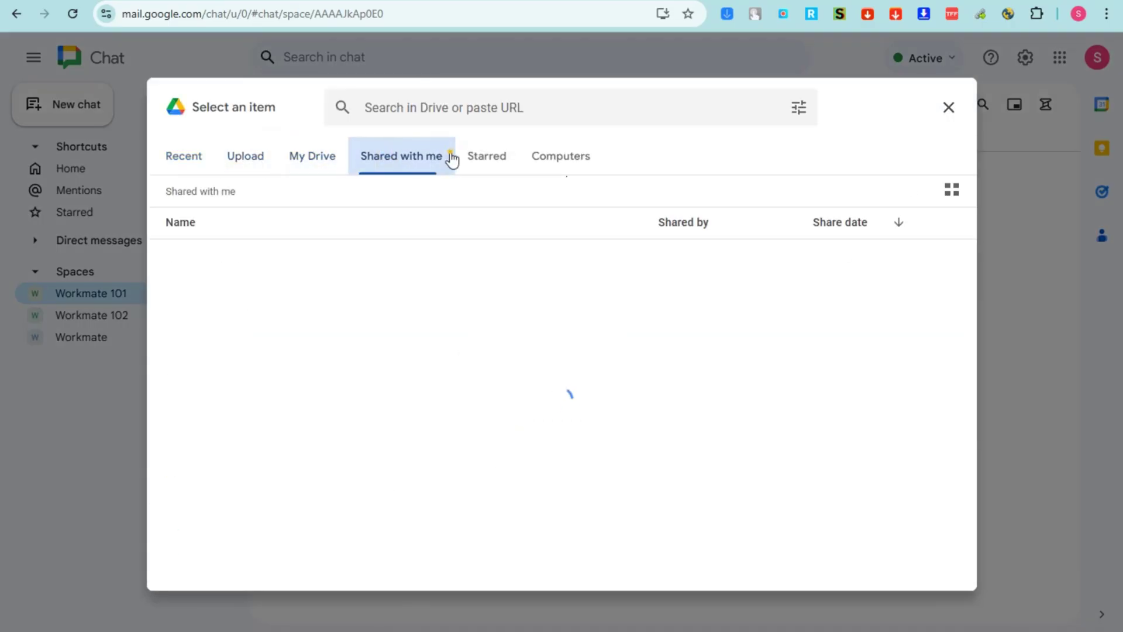
left_click(541, 155)
left_click(949, 107)
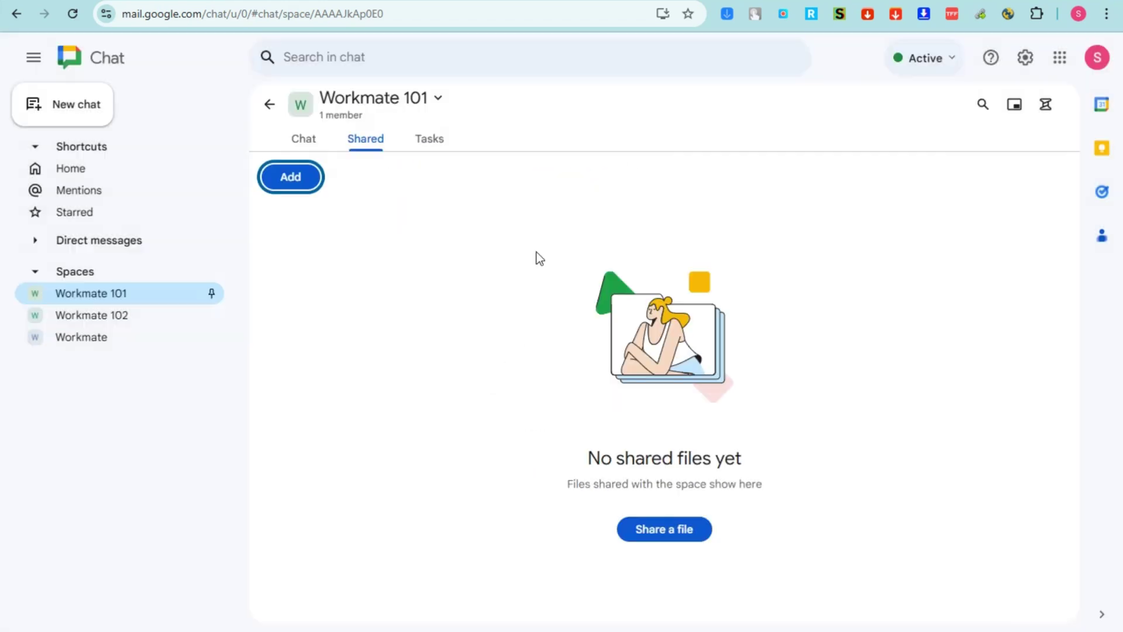
Check the Tasks tab, then switch to Workmate 102 and on to the Workmate space
left_click(430, 139)
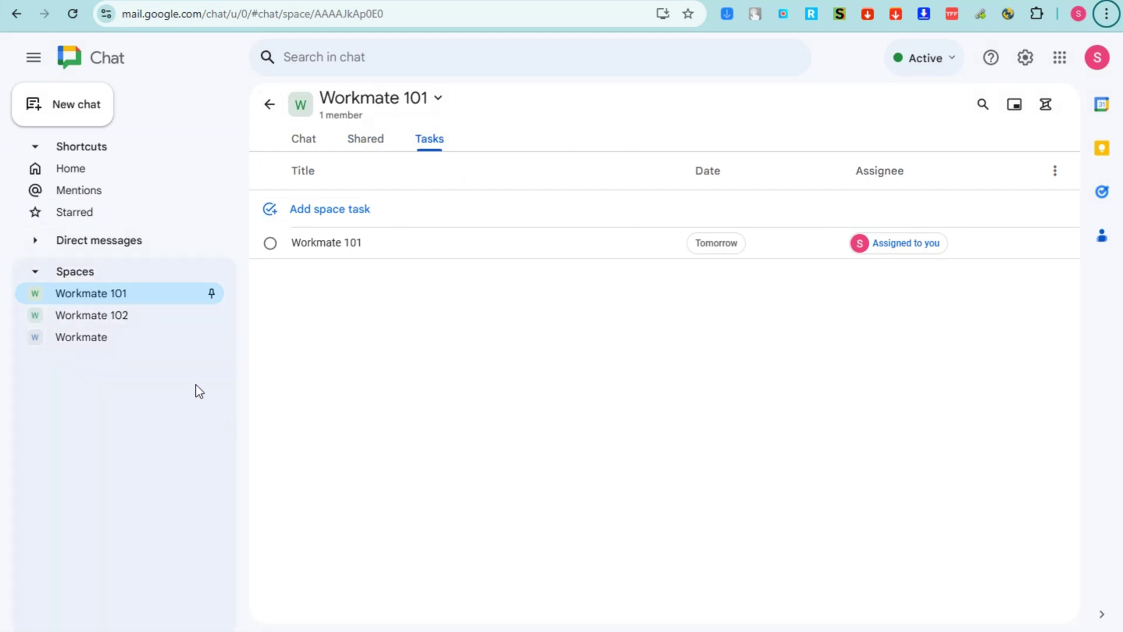
left_click(138, 317)
left_click(138, 342)
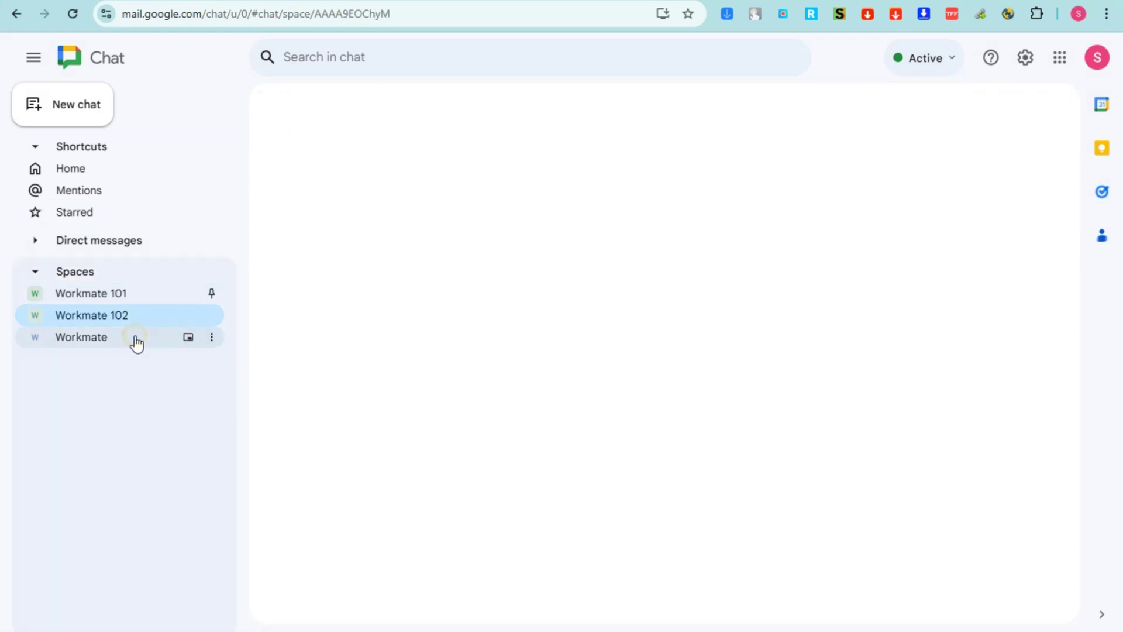
Check the Do not disturb durations, then set availability to Away and reopen the status menu
left_click(951, 60)
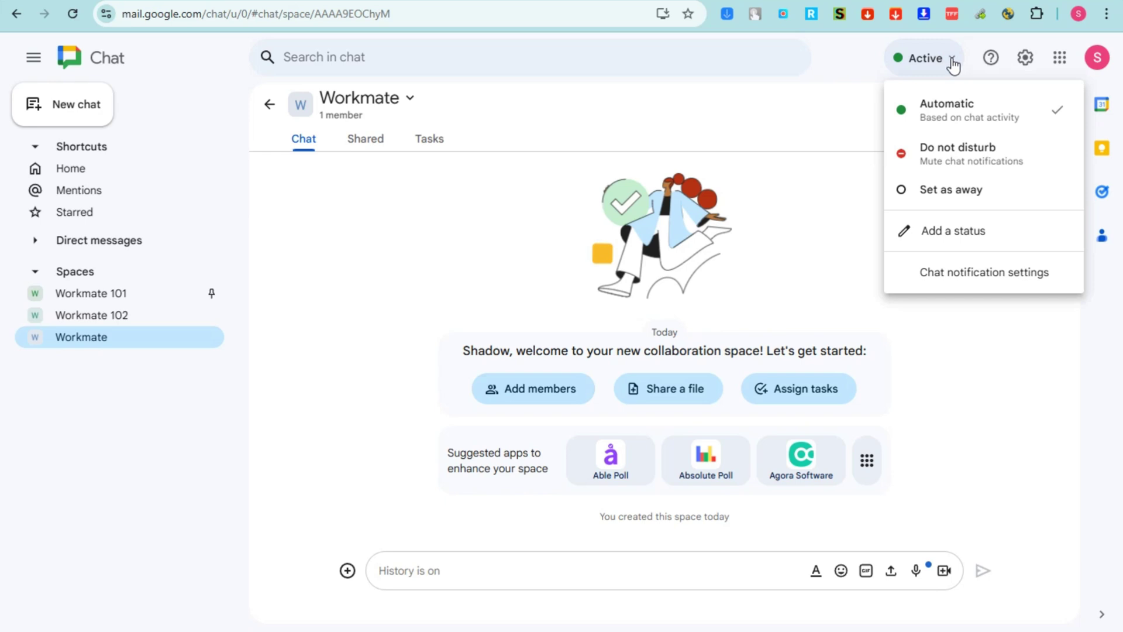
left_click(977, 149)
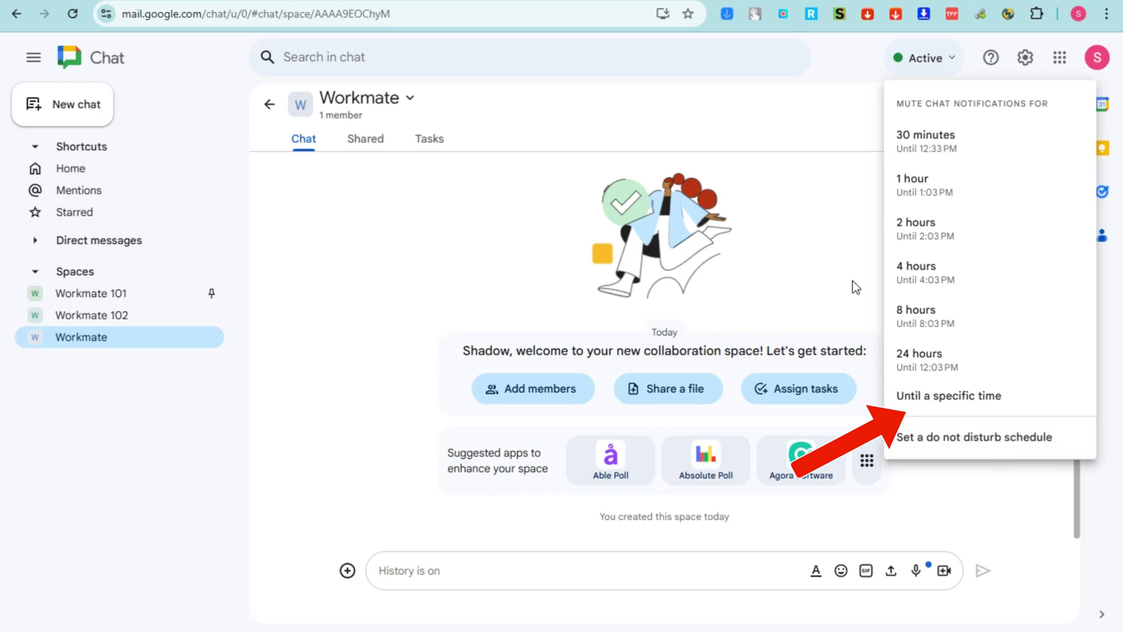
left_click(850, 259)
left_click(958, 66)
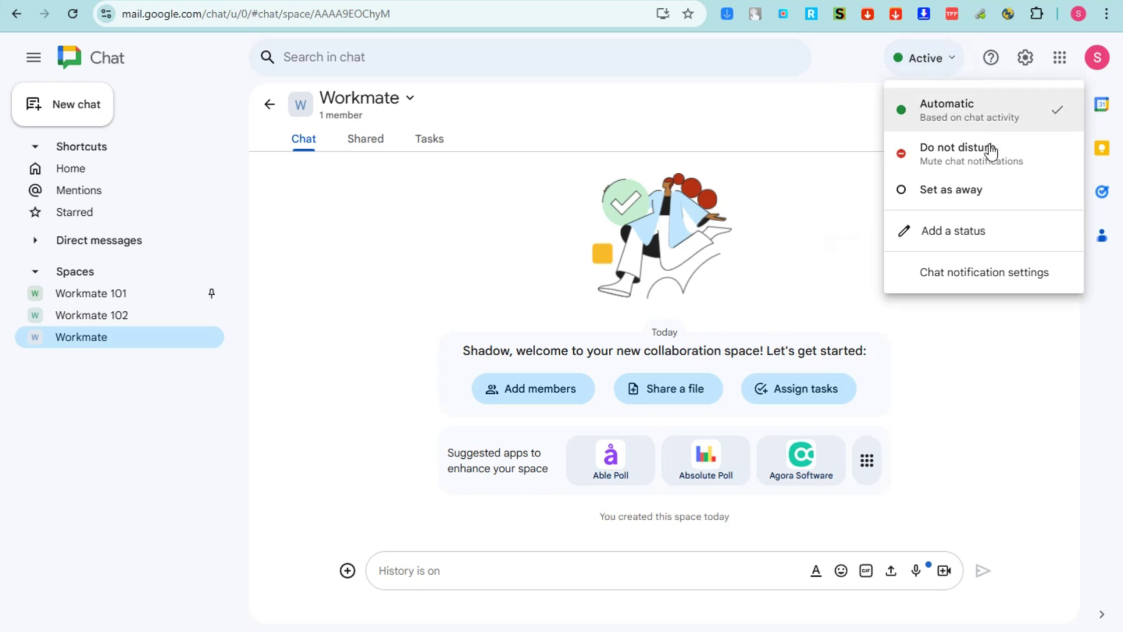
left_click(988, 198)
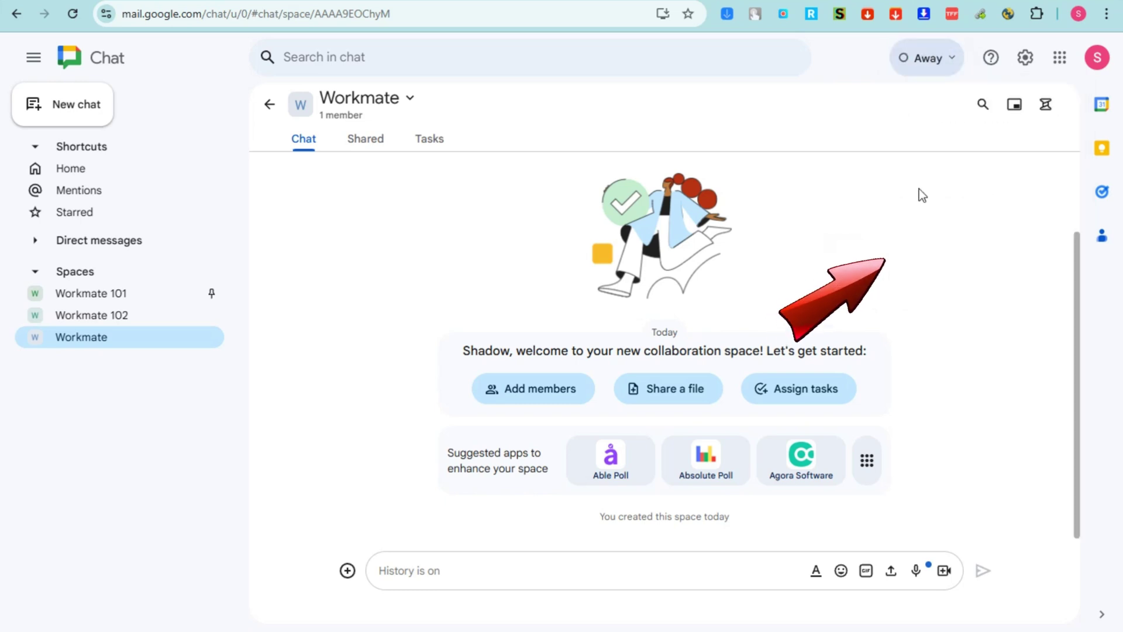
left_click(927, 64)
Save a custom status 'Really Busy' that clears after This week
left_click(974, 231)
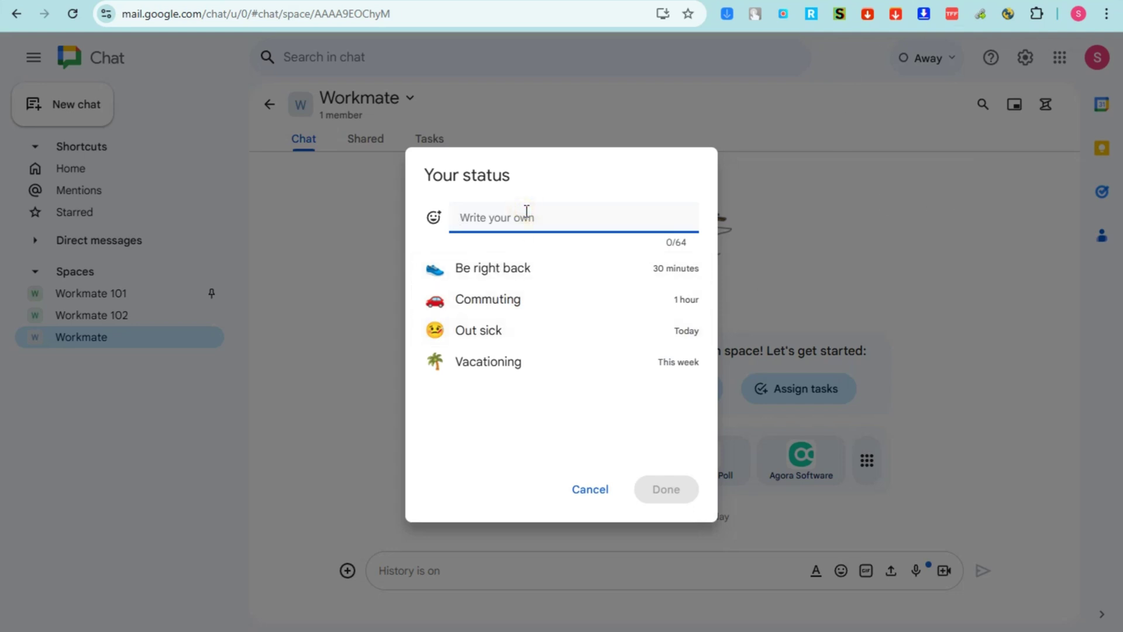
type("Res")
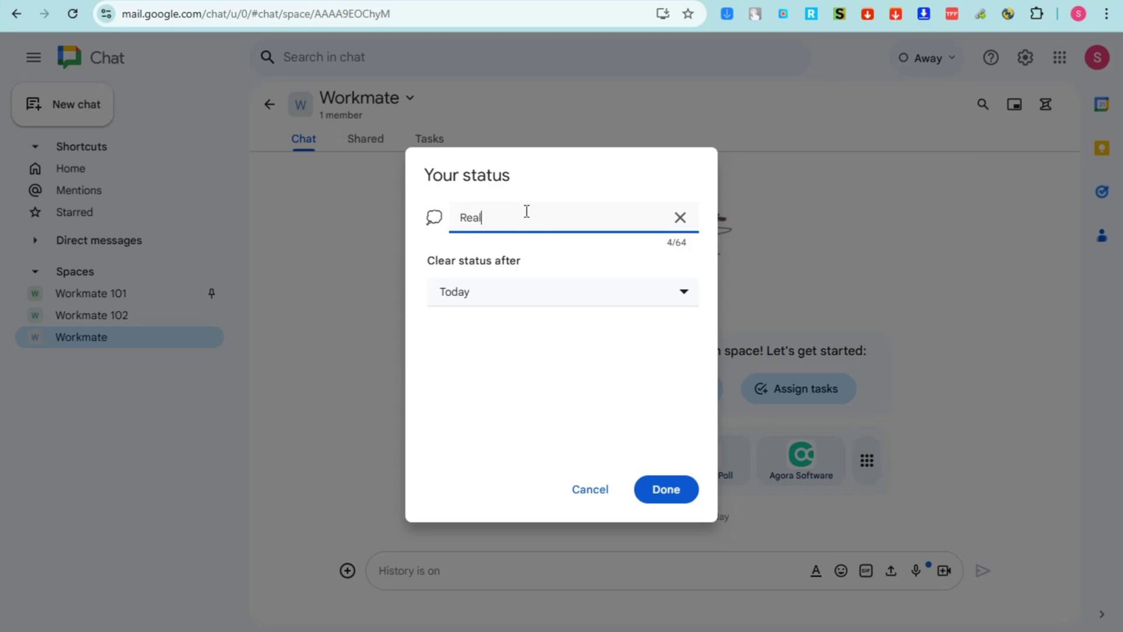
key("BackSpace")
type("l")
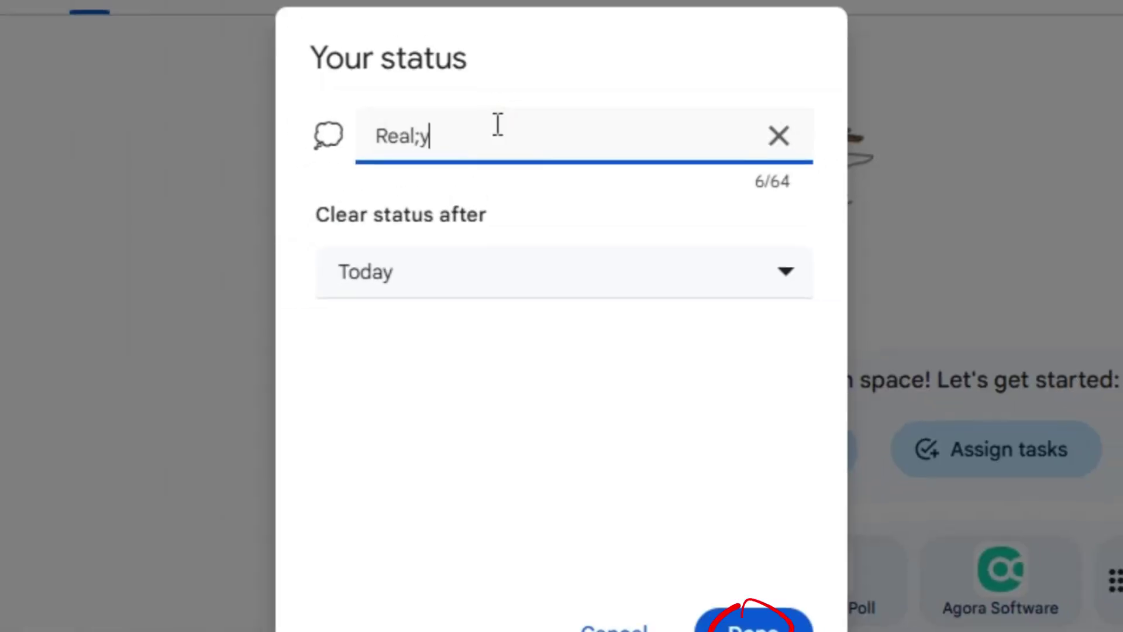
type("ly Busy")
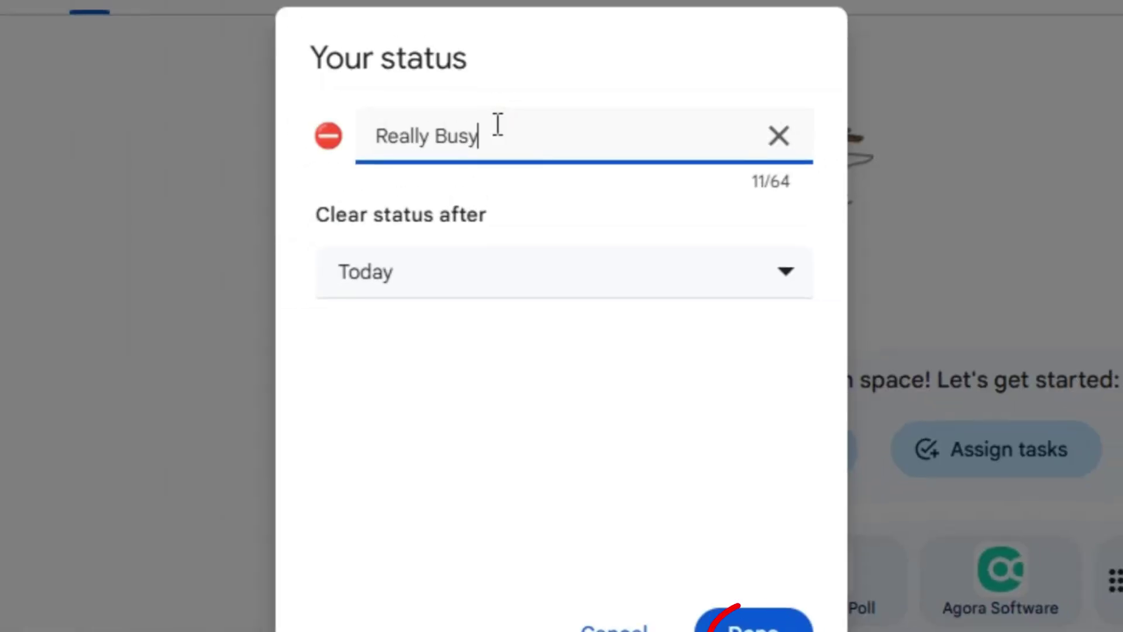
left_click(768, 289)
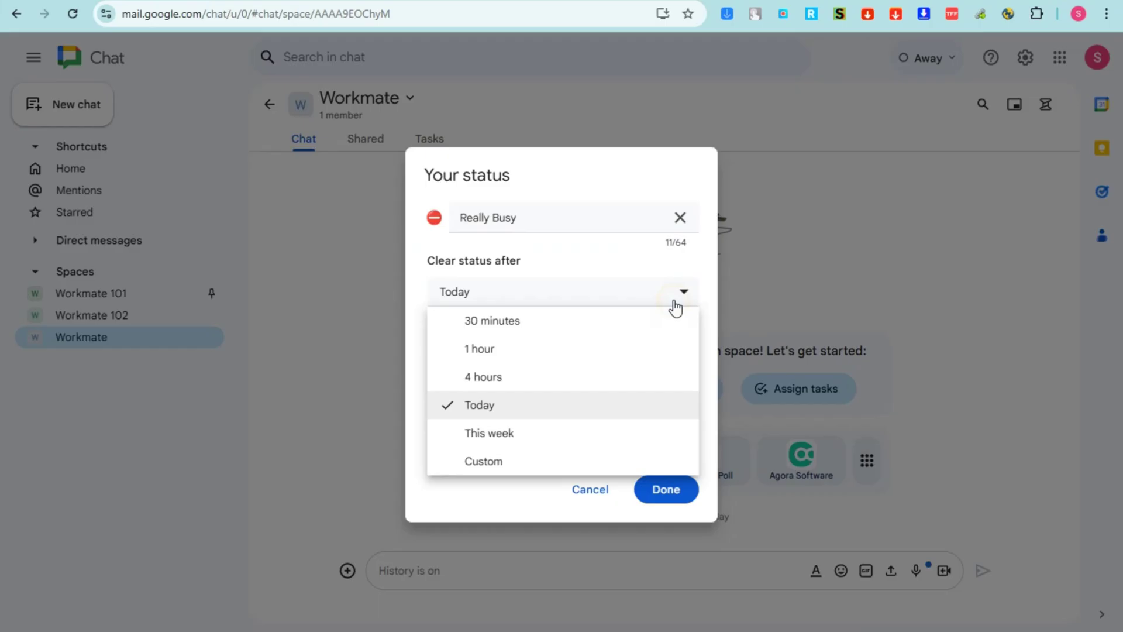
left_click(451, 537)
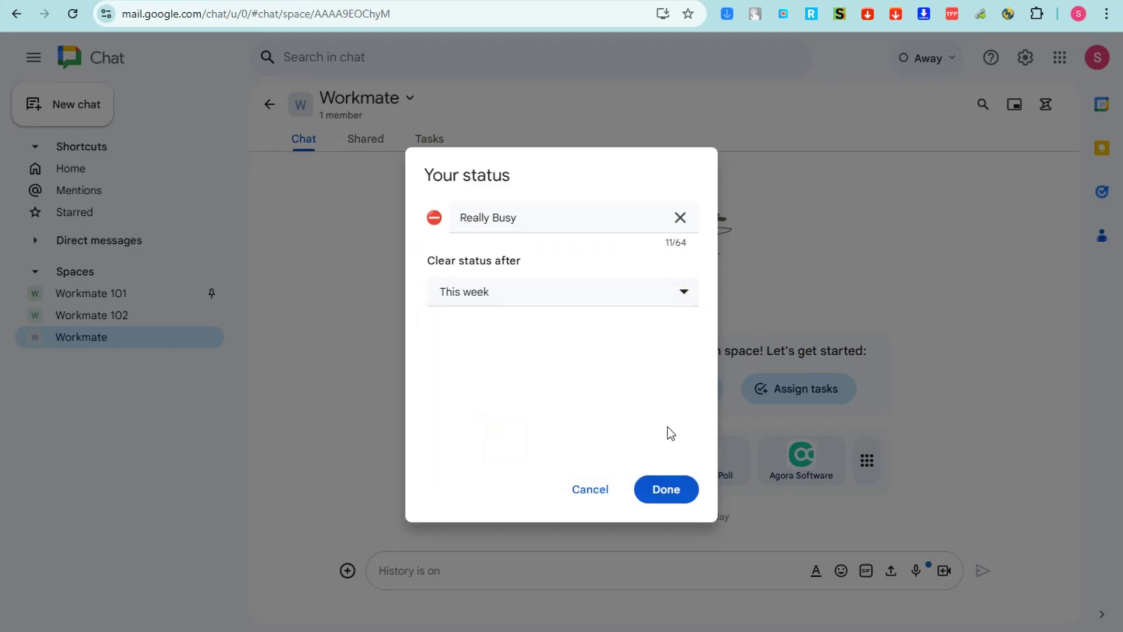
left_click(665, 495)
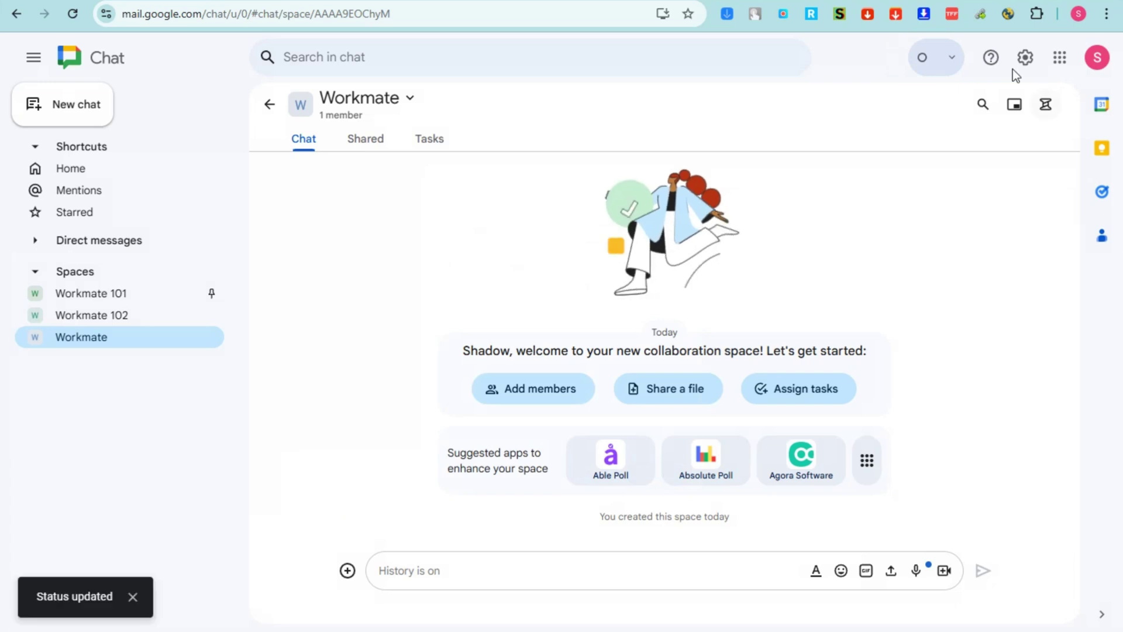
Look through the status options and the Help menu, closing each
left_click(954, 64)
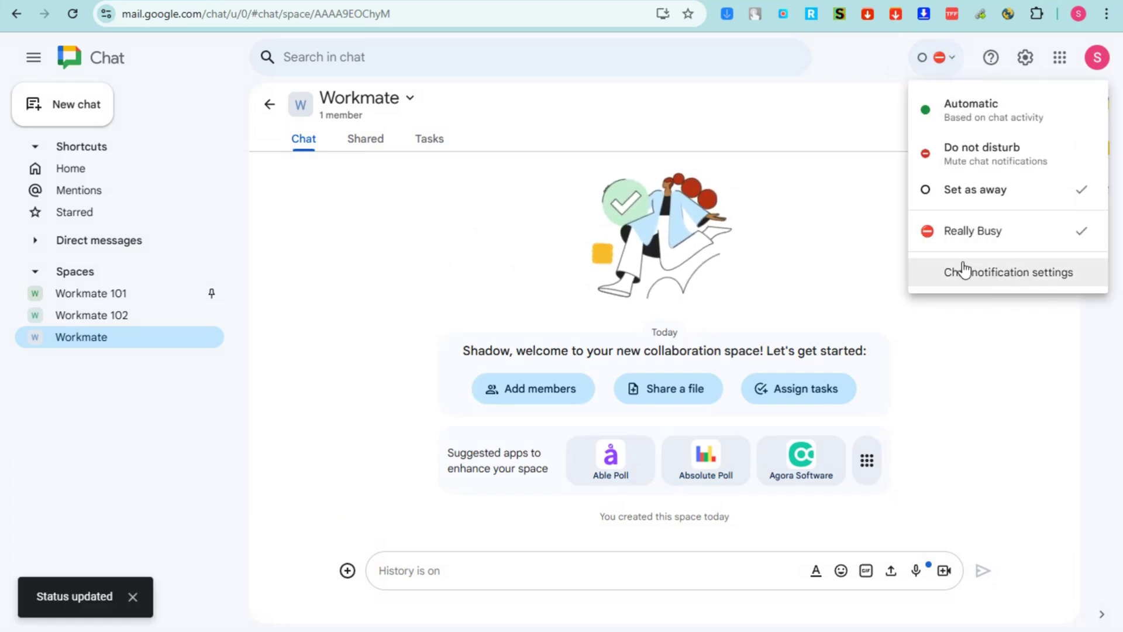
left_click(802, 235)
left_click(992, 62)
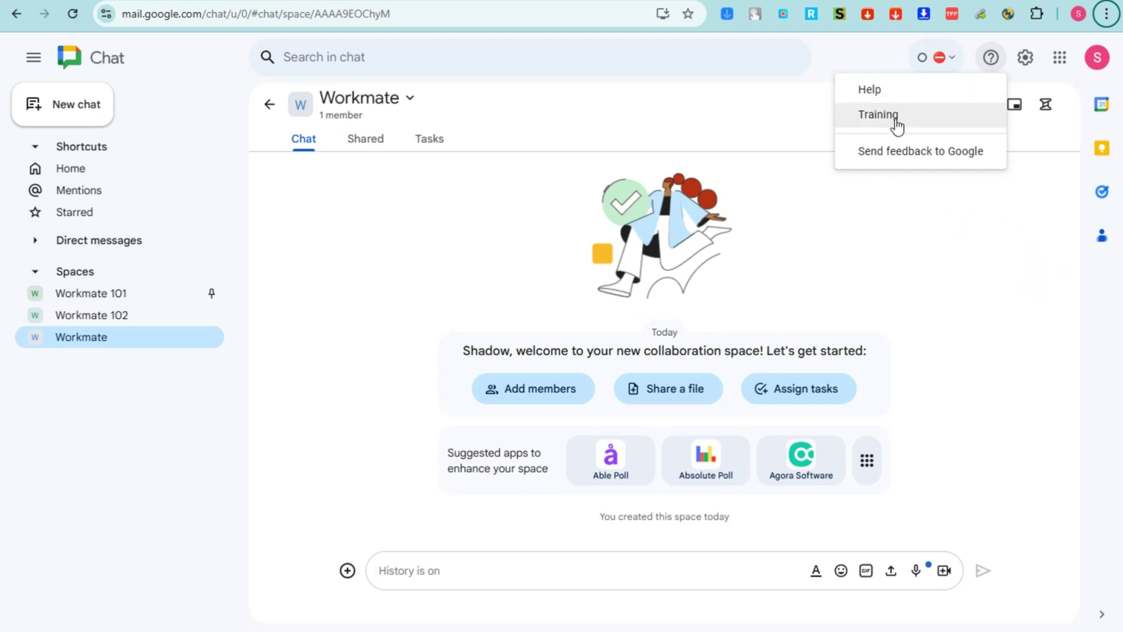
left_click(1027, 66)
Review Chat settings, try the Dark appearance twice, keep Light, and close settings with Done
left_click(1027, 65)
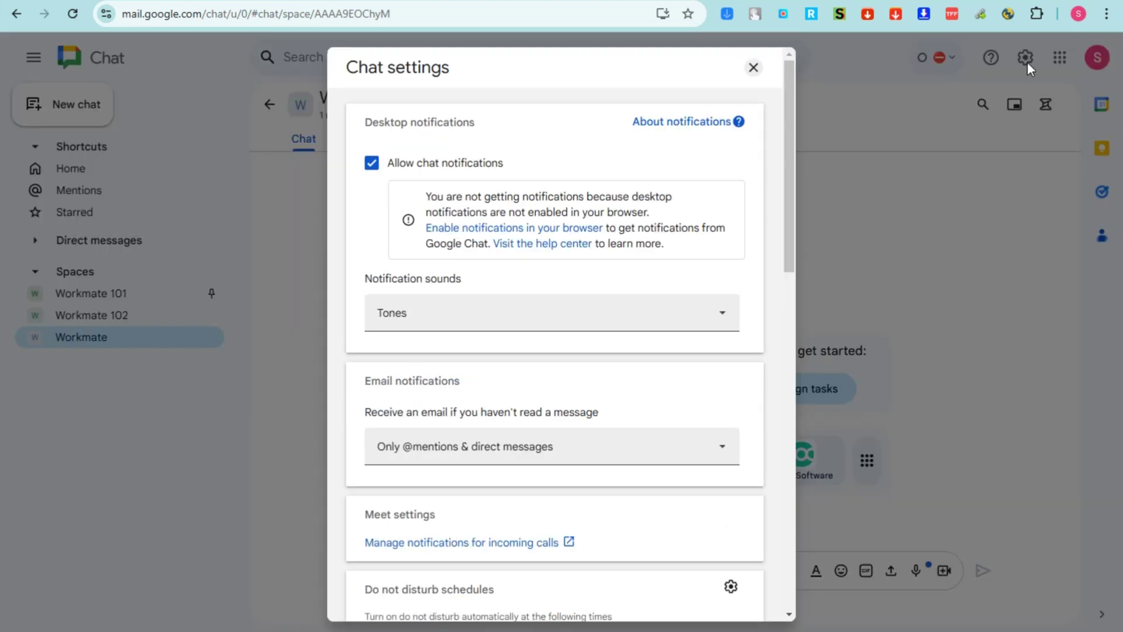
scroll(606, 258, "down", 4)
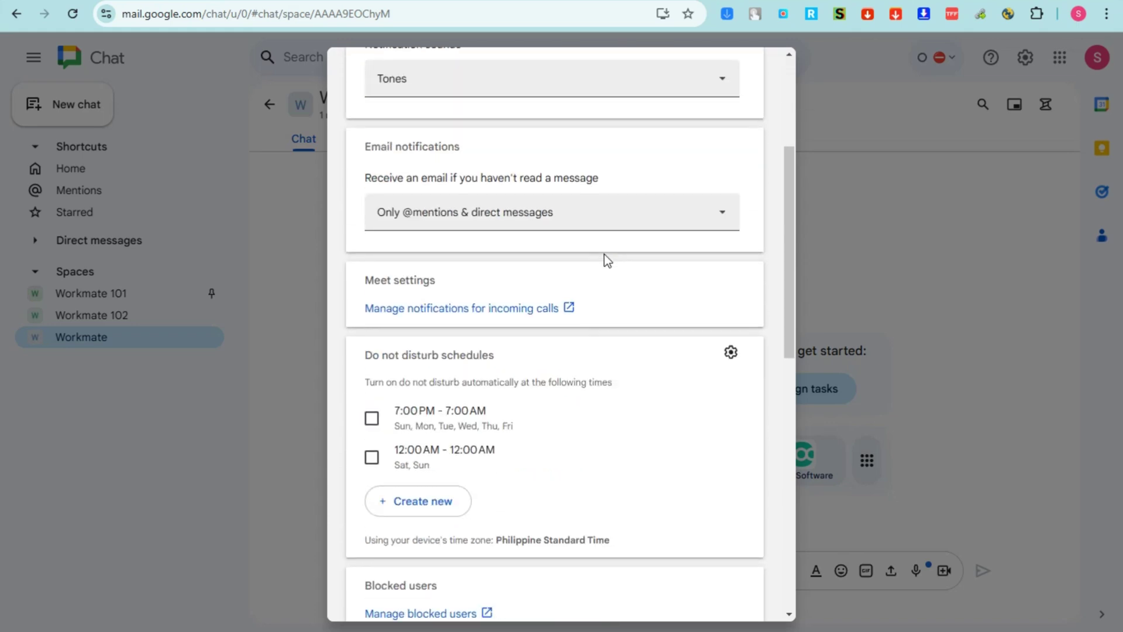
scroll(604, 254, "down", 4)
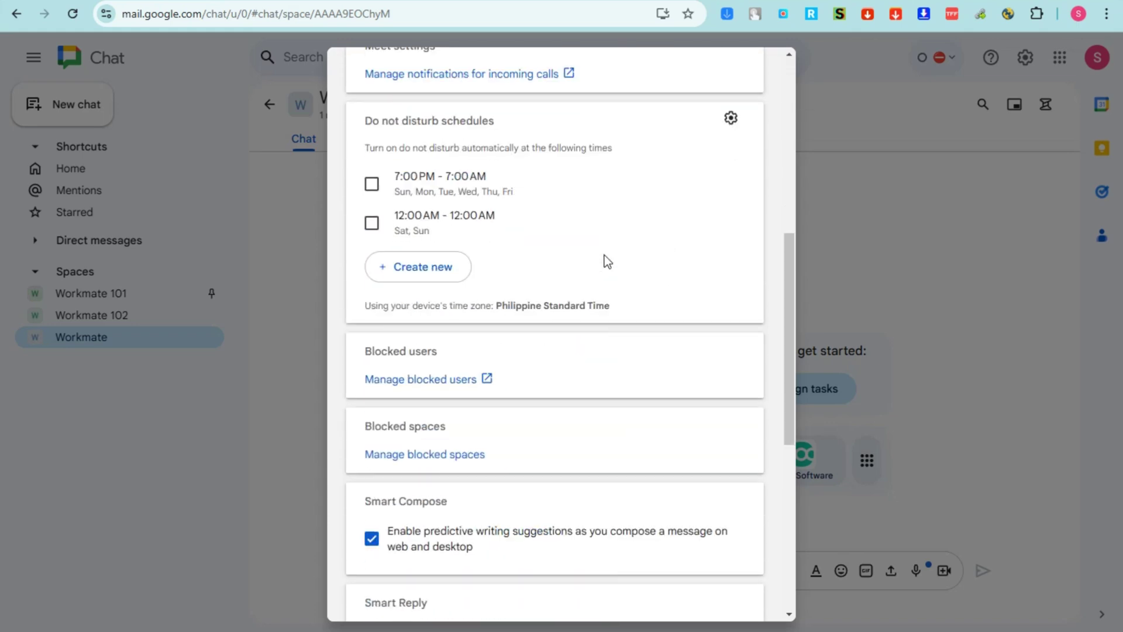
scroll(605, 255, "down", 3)
scroll(607, 261, "down", 2)
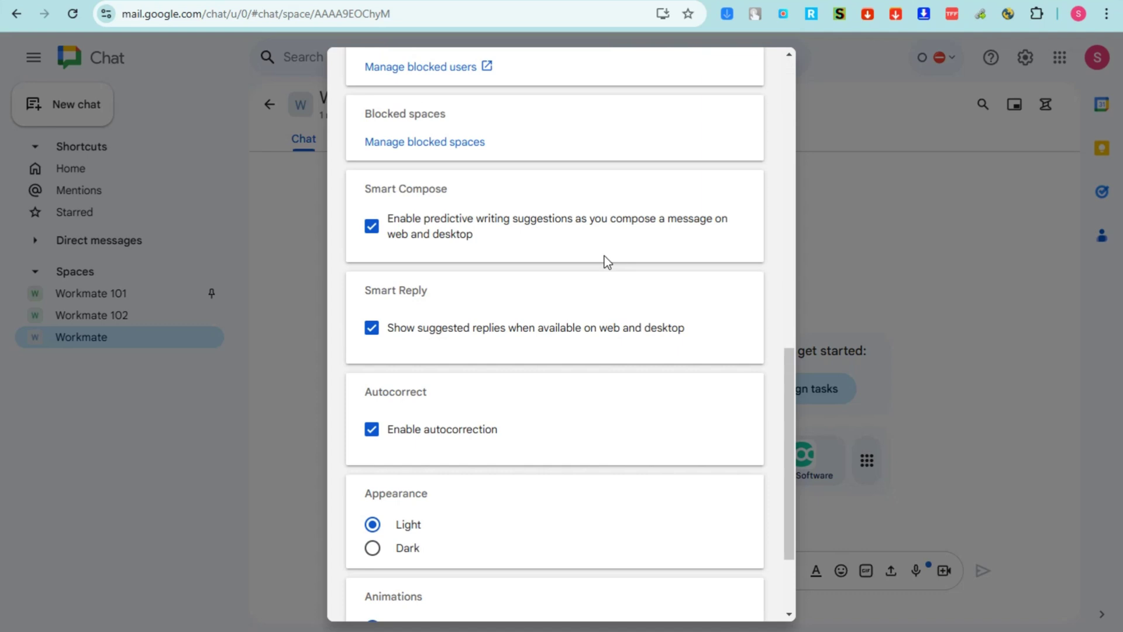
left_click(372, 548)
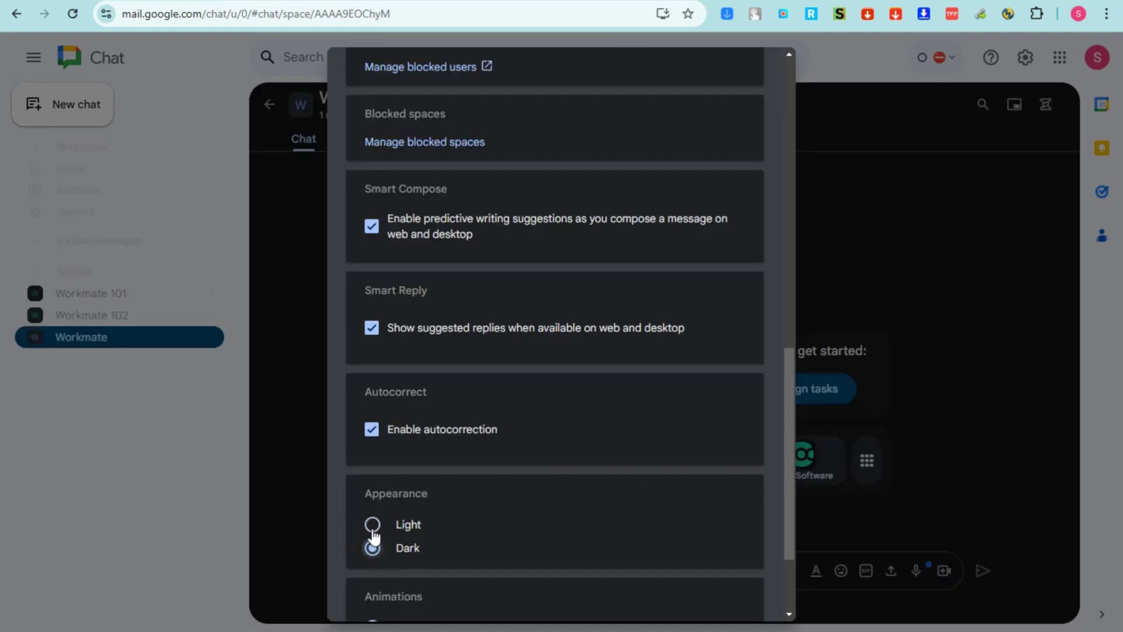
left_click(373, 526)
left_click(372, 544)
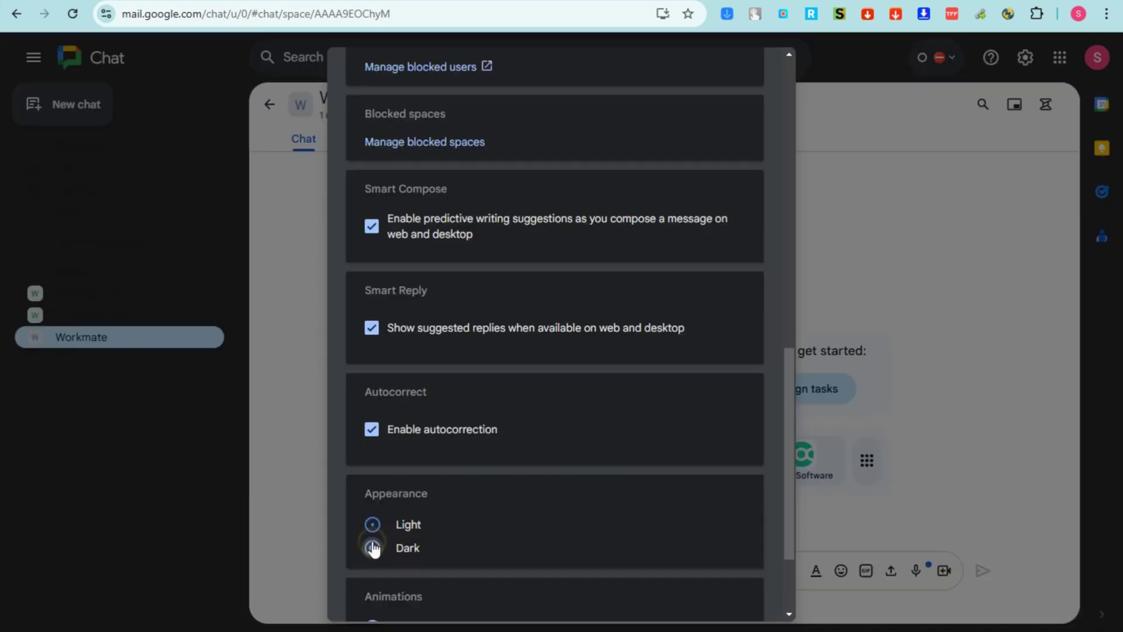
left_click(372, 522)
scroll(436, 562, "down", 2)
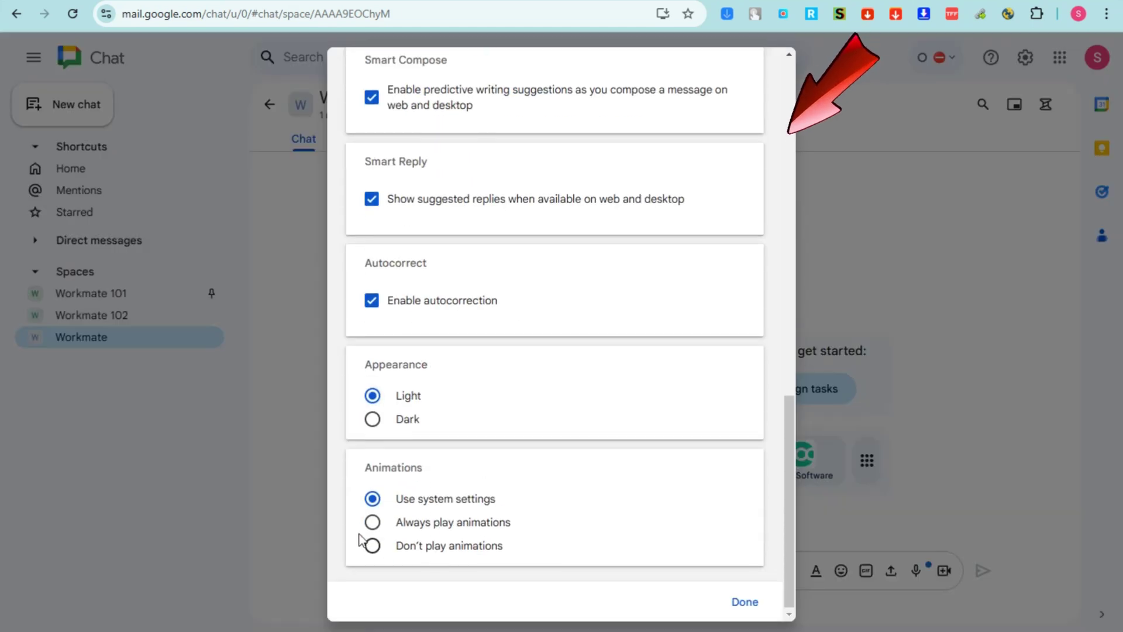
left_click(746, 599)
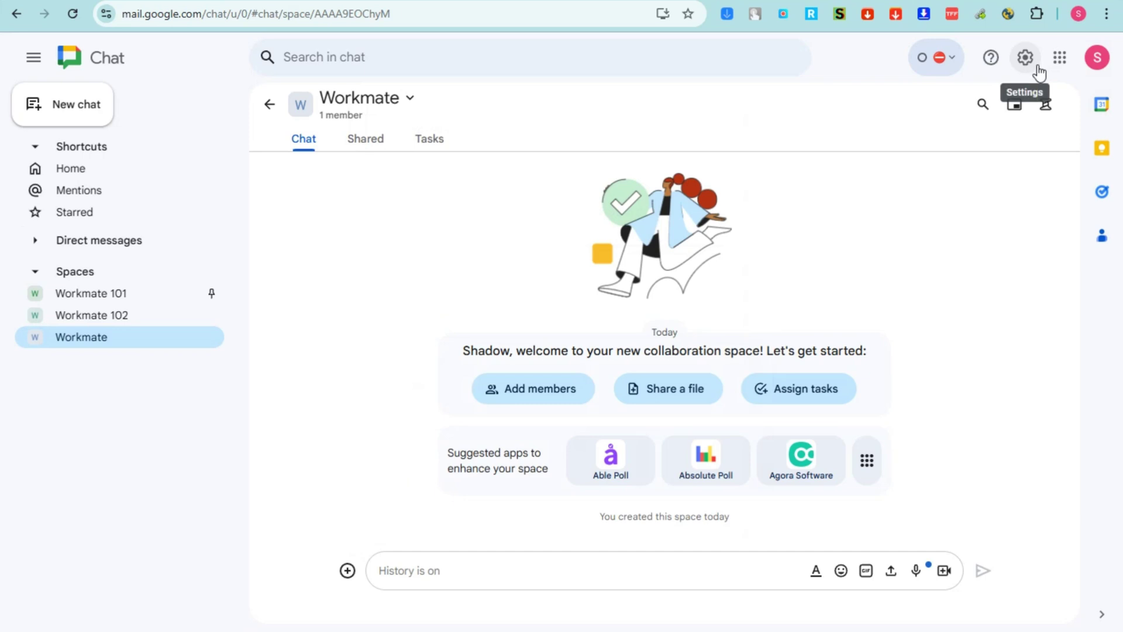
left_click(1063, 63)
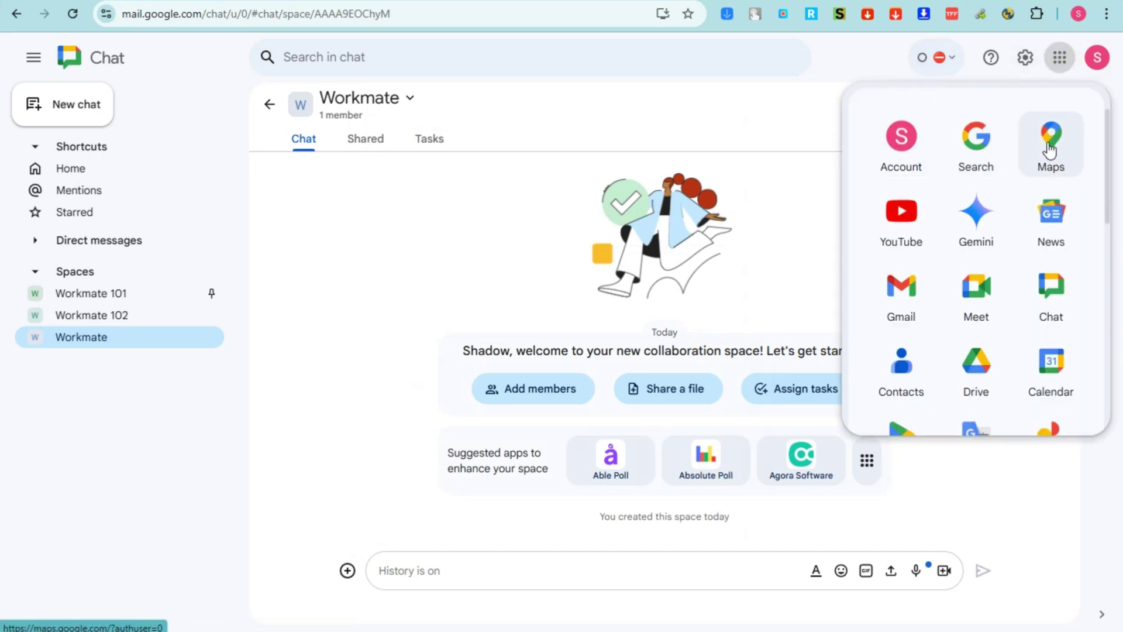
scroll(961, 411, "down", 2)
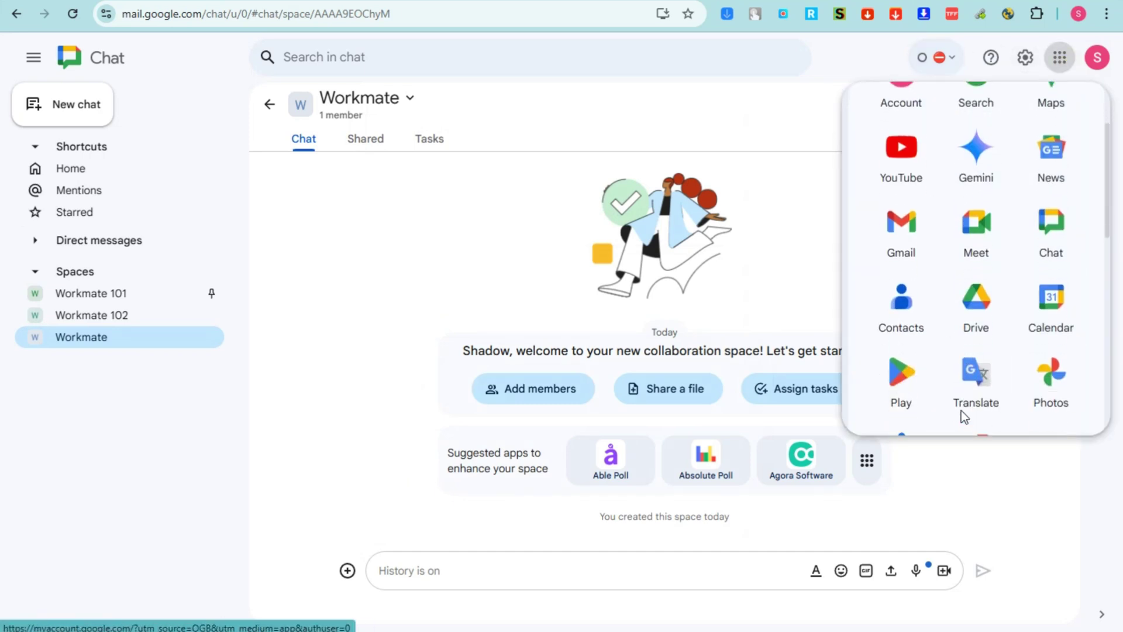
left_click(1044, 483)
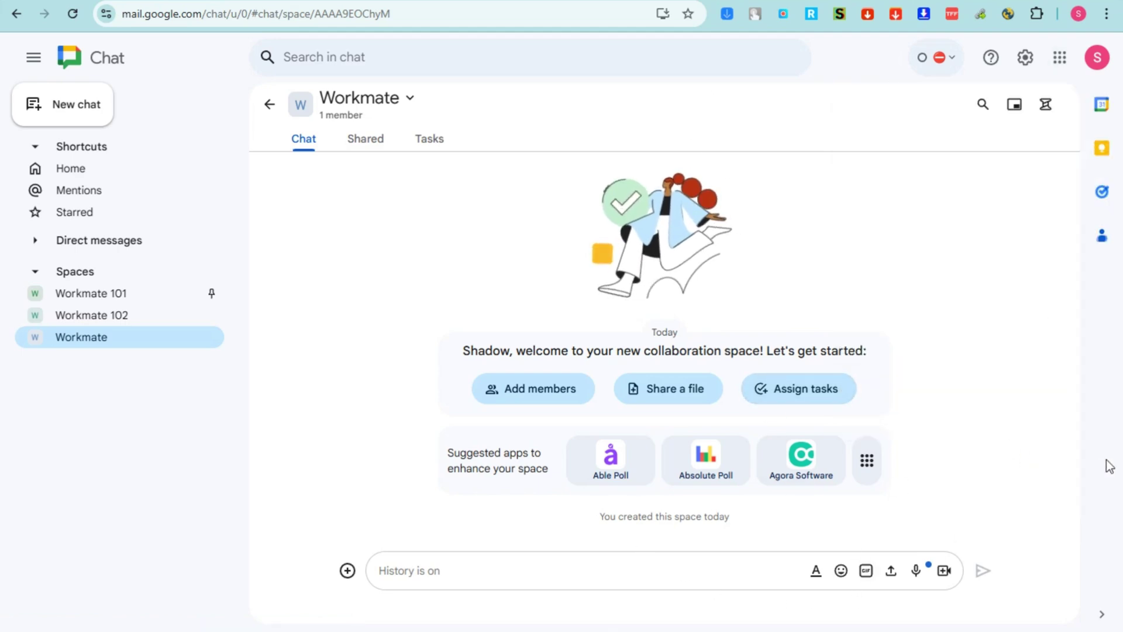
Toggle the formatting toolbar on and off, then type 'Good!' in the Workmate message box
left_click(817, 583)
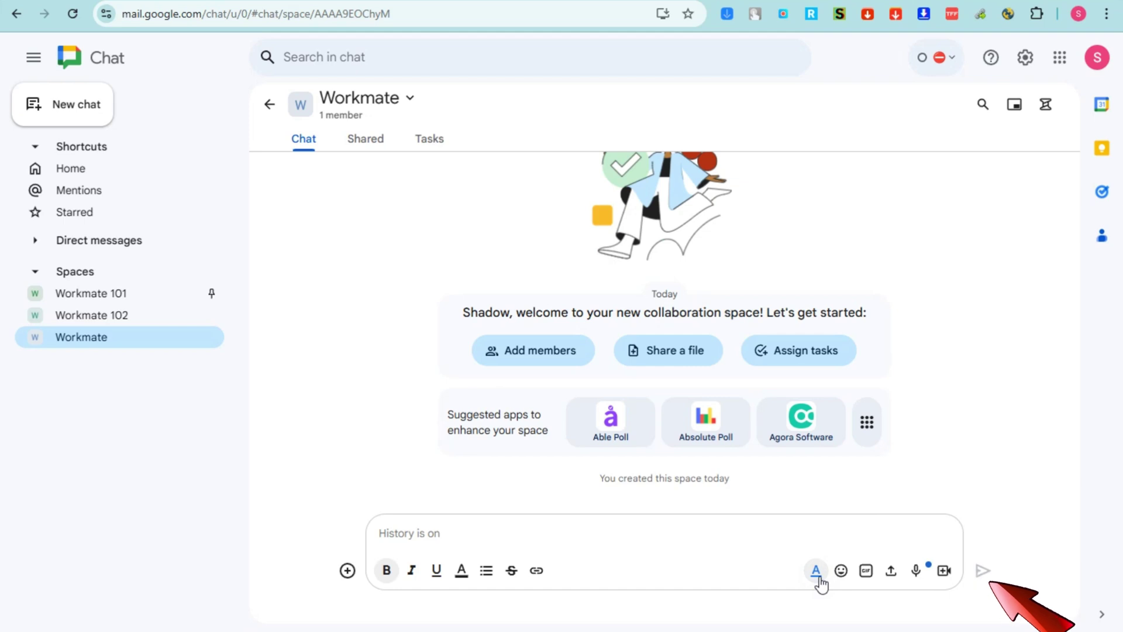
left_click(817, 577)
left_click(674, 567)
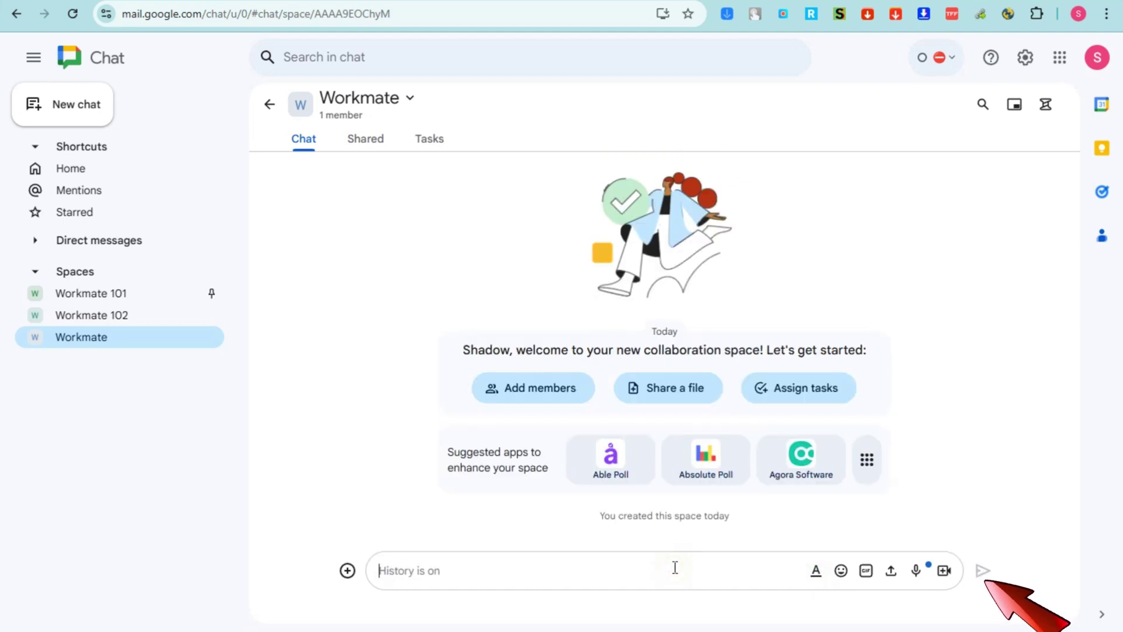
type("Good!")
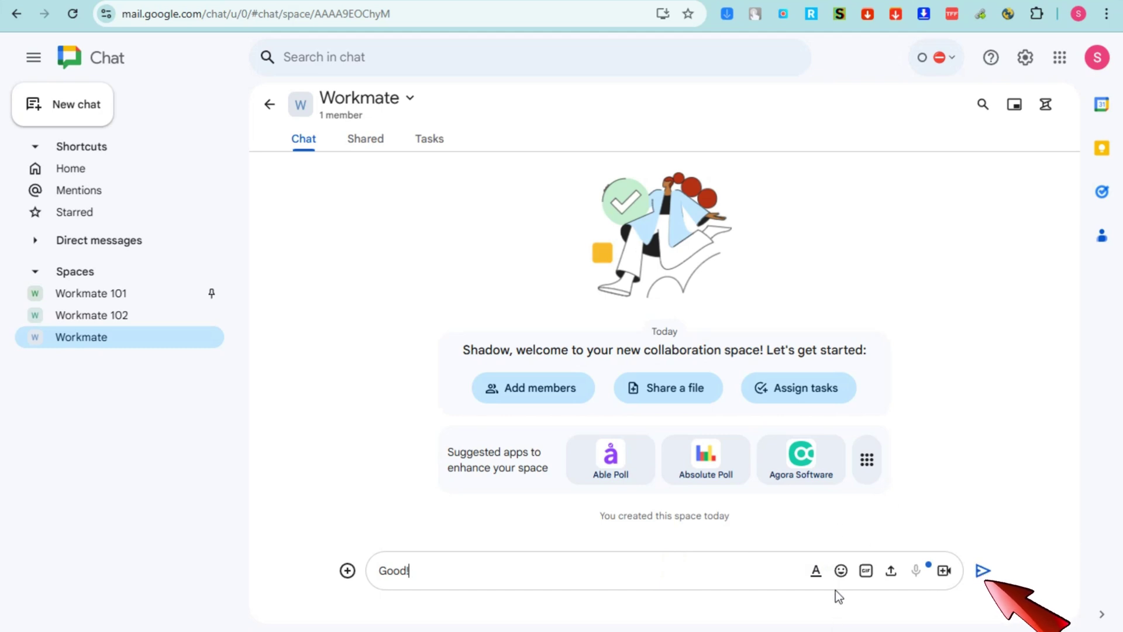
Browse every emoji category, then add a grinning smiley after 'Good!' and close the picker
left_click(842, 570)
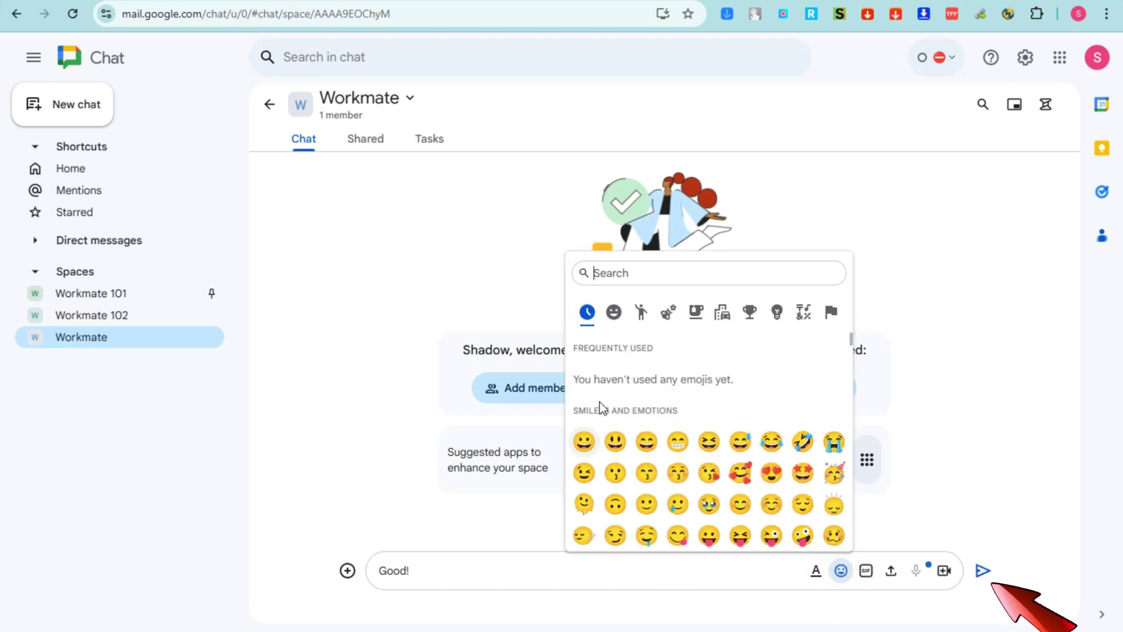
left_click(613, 315)
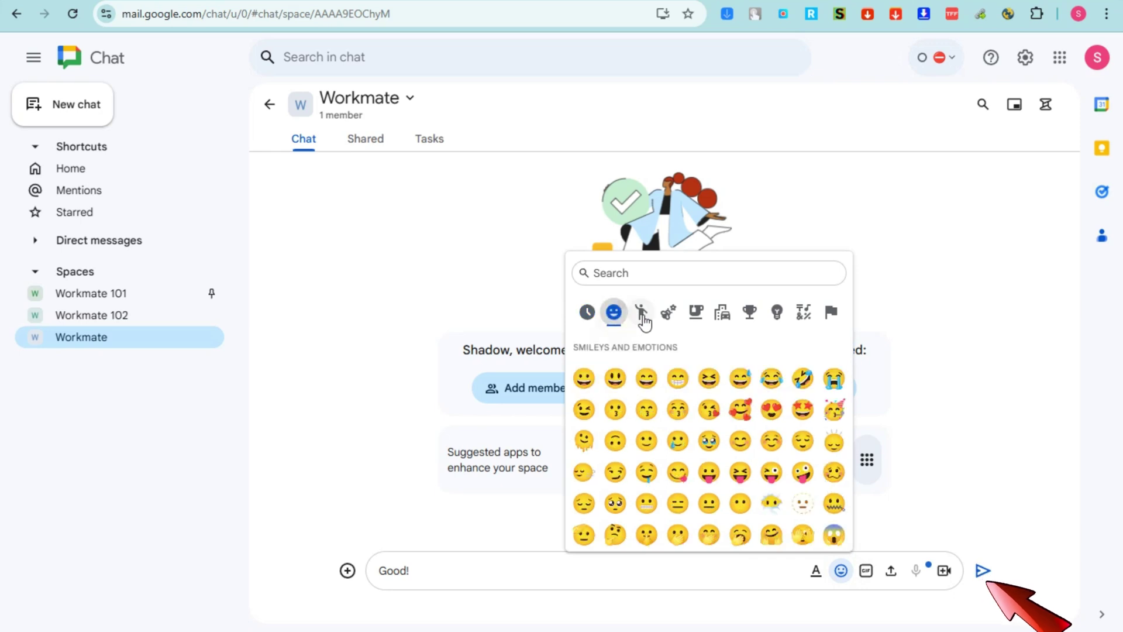
left_click(641, 314)
left_click(669, 314)
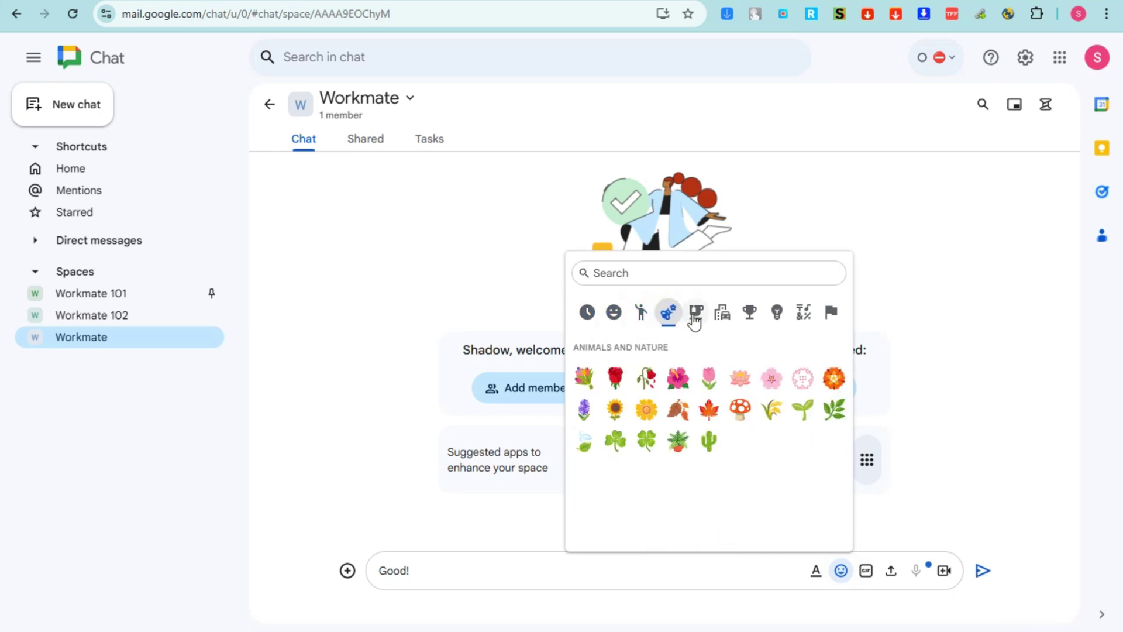
left_click(708, 316)
left_click(722, 314)
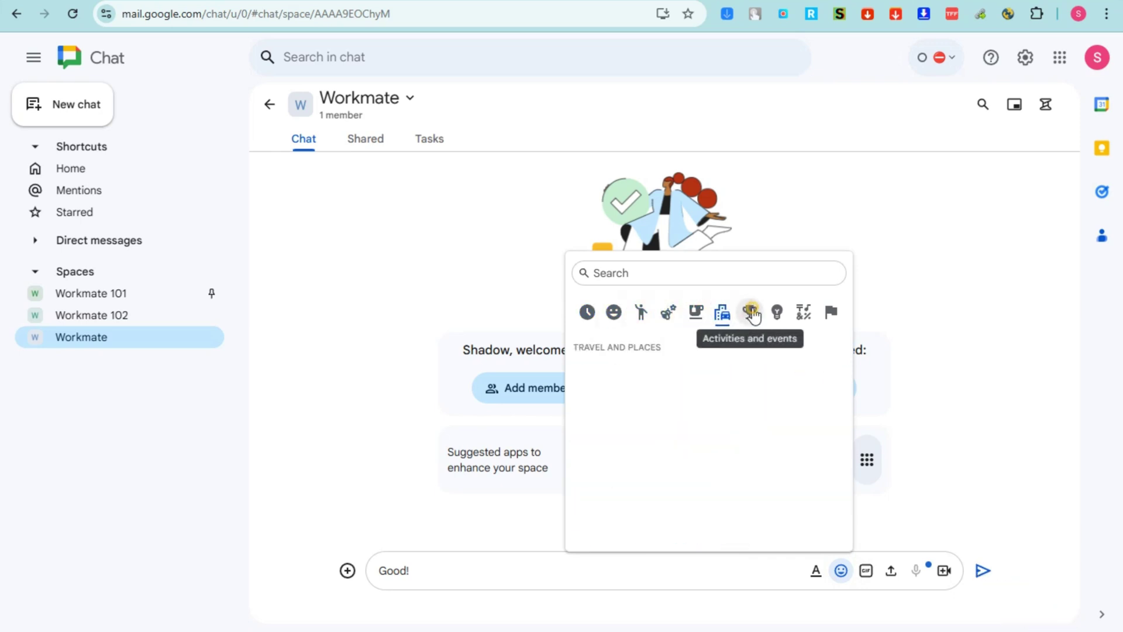
left_click(750, 314)
left_click(778, 314)
left_click(803, 312)
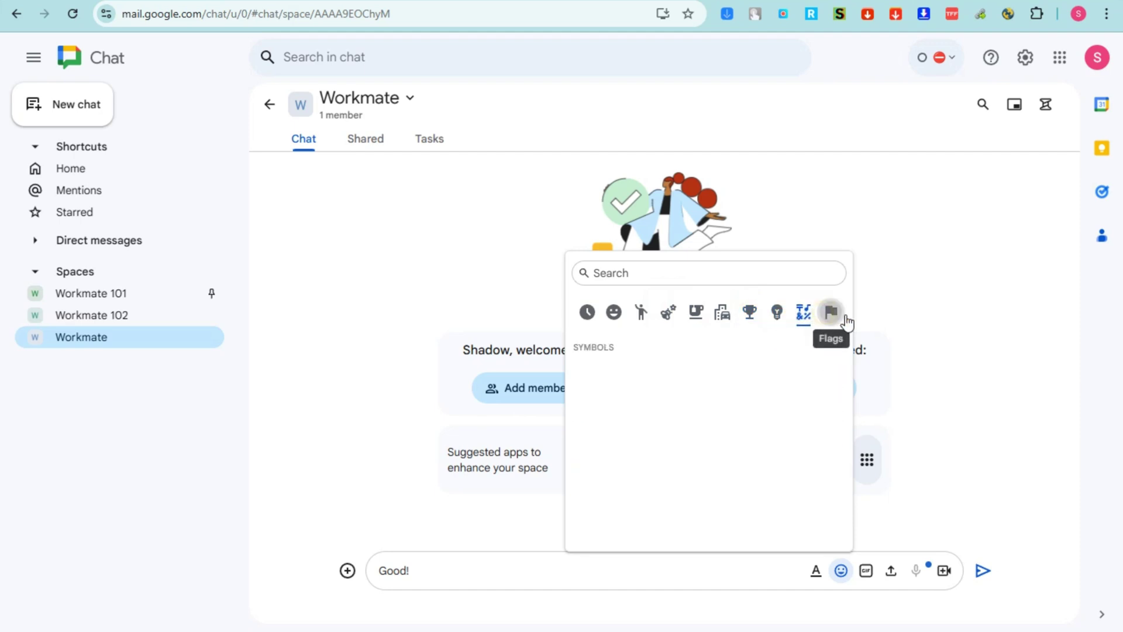
left_click(831, 312)
left_click(614, 312)
left_click(614, 378)
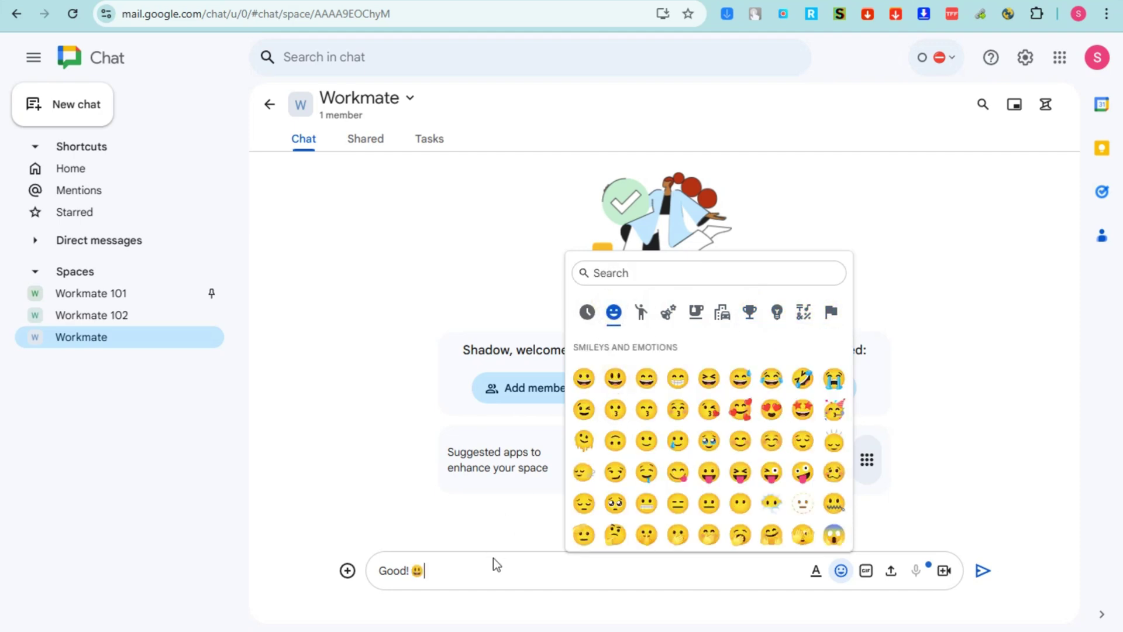
left_click(756, 576)
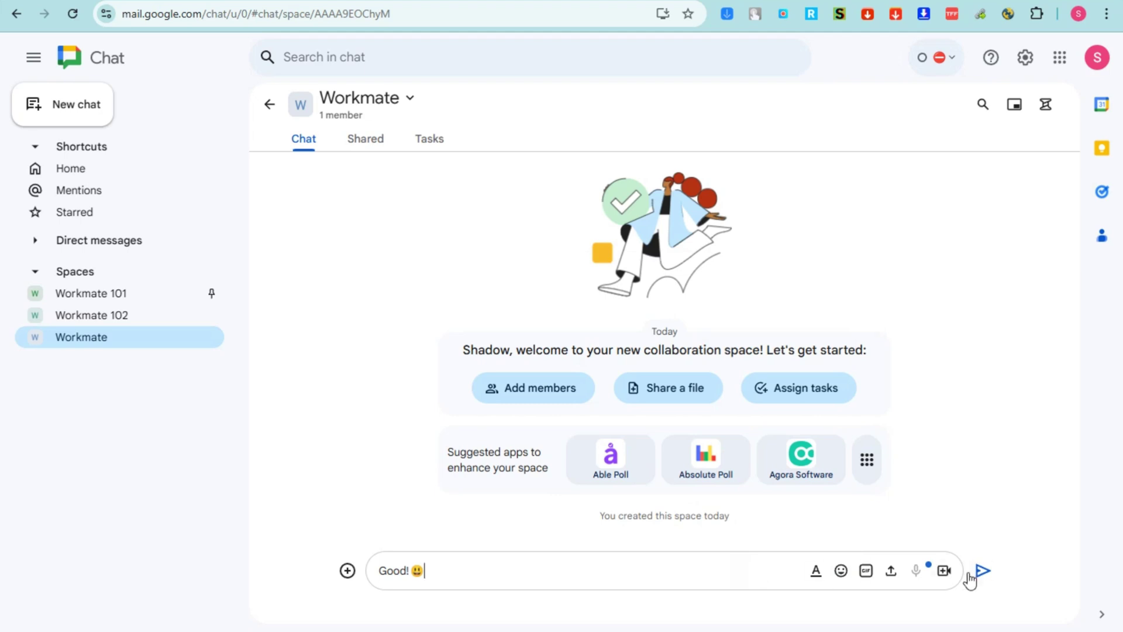
Attach the Just Woah GIF from the Trending GIFs to the 'Good! 😃' draft
left_click(867, 573)
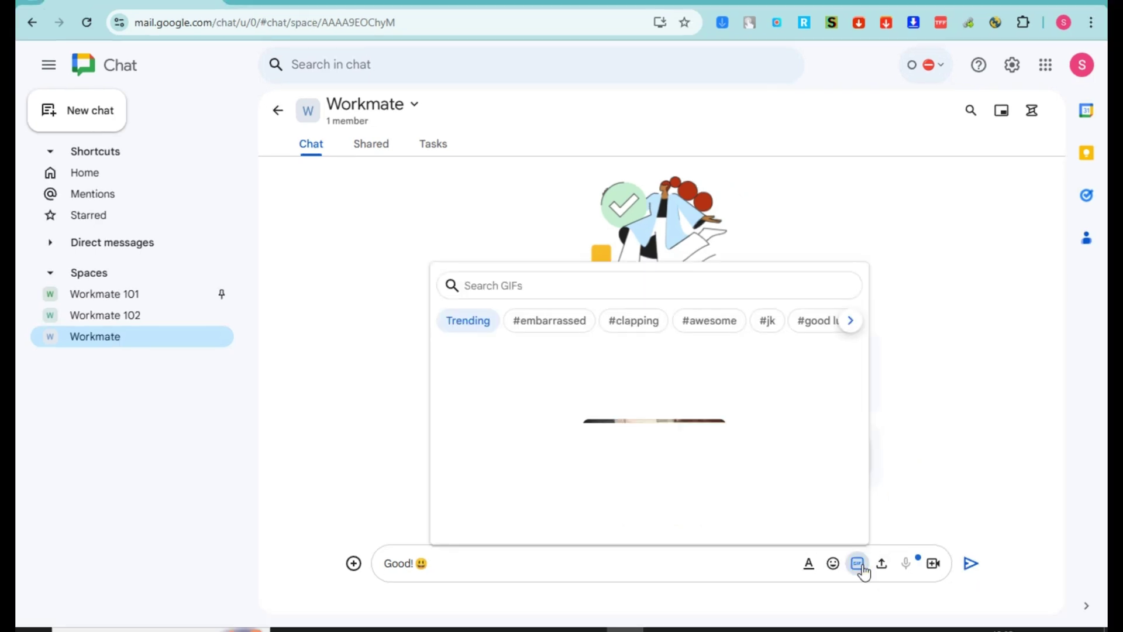
left_click(768, 446)
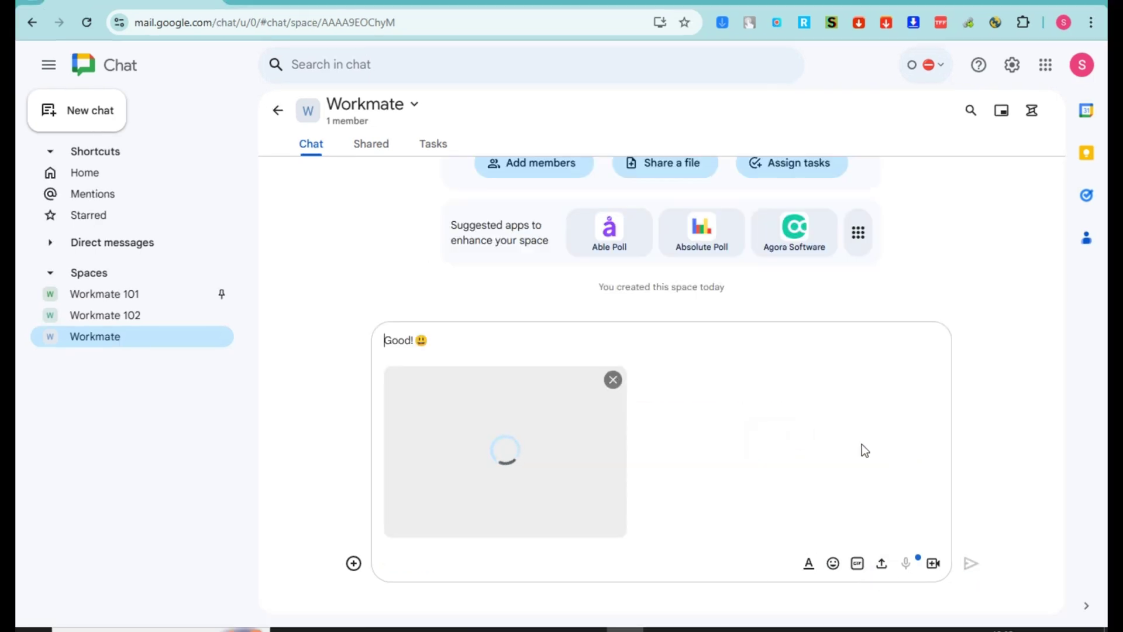